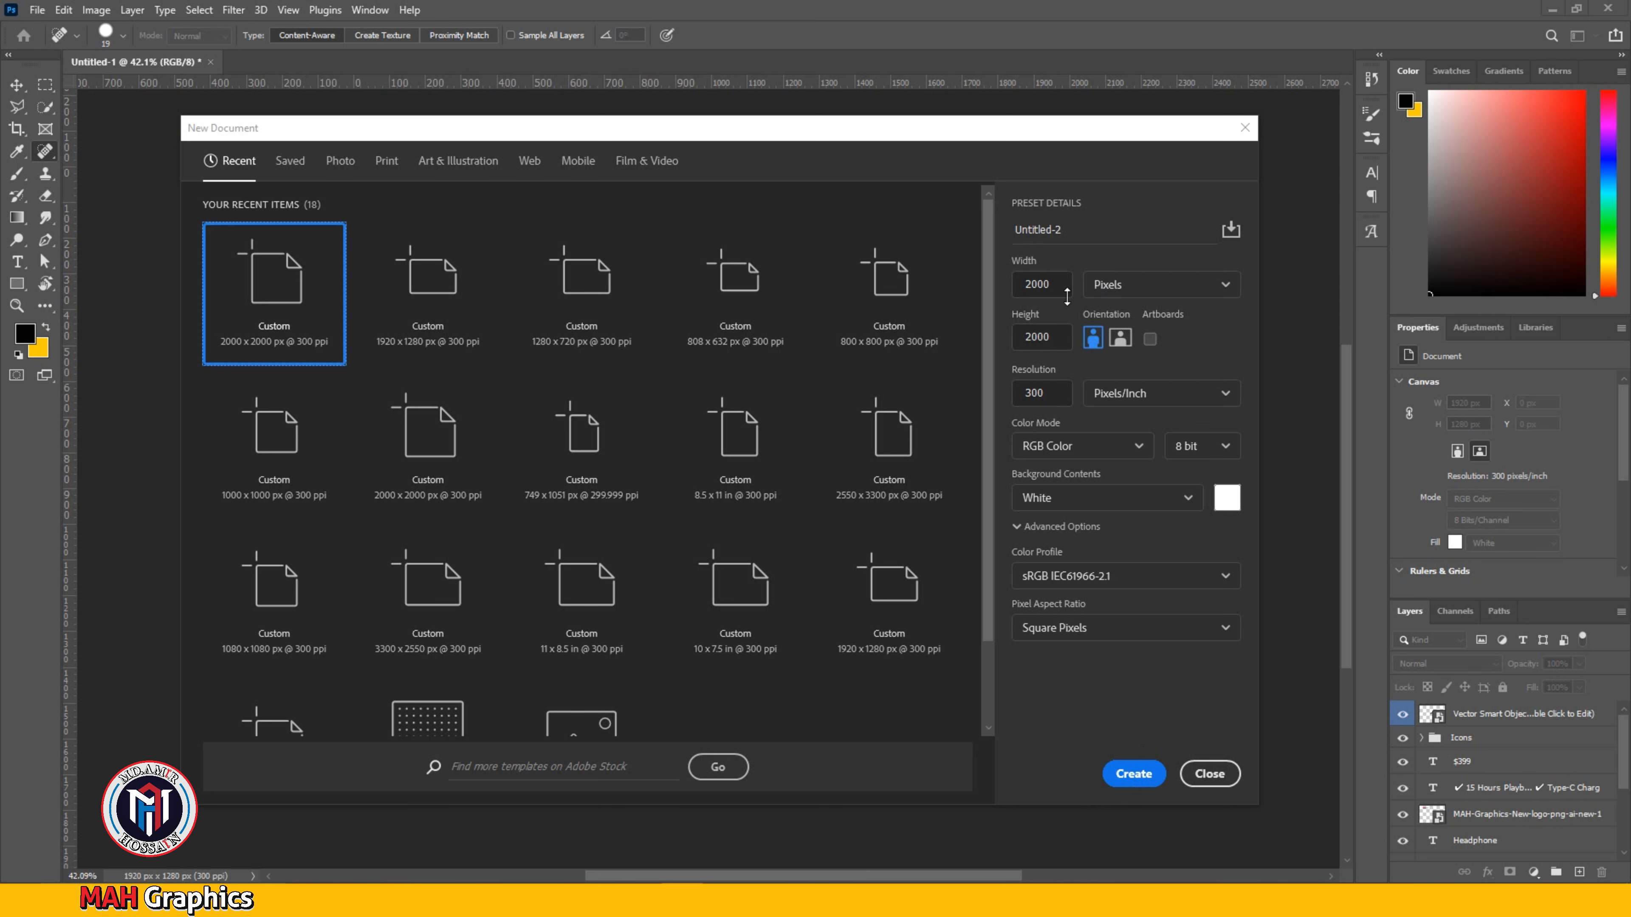
Step: Create a 2000 × 2000 px RGB document at 300 pixels/inch with a white background
click(1133, 775)
key(space)
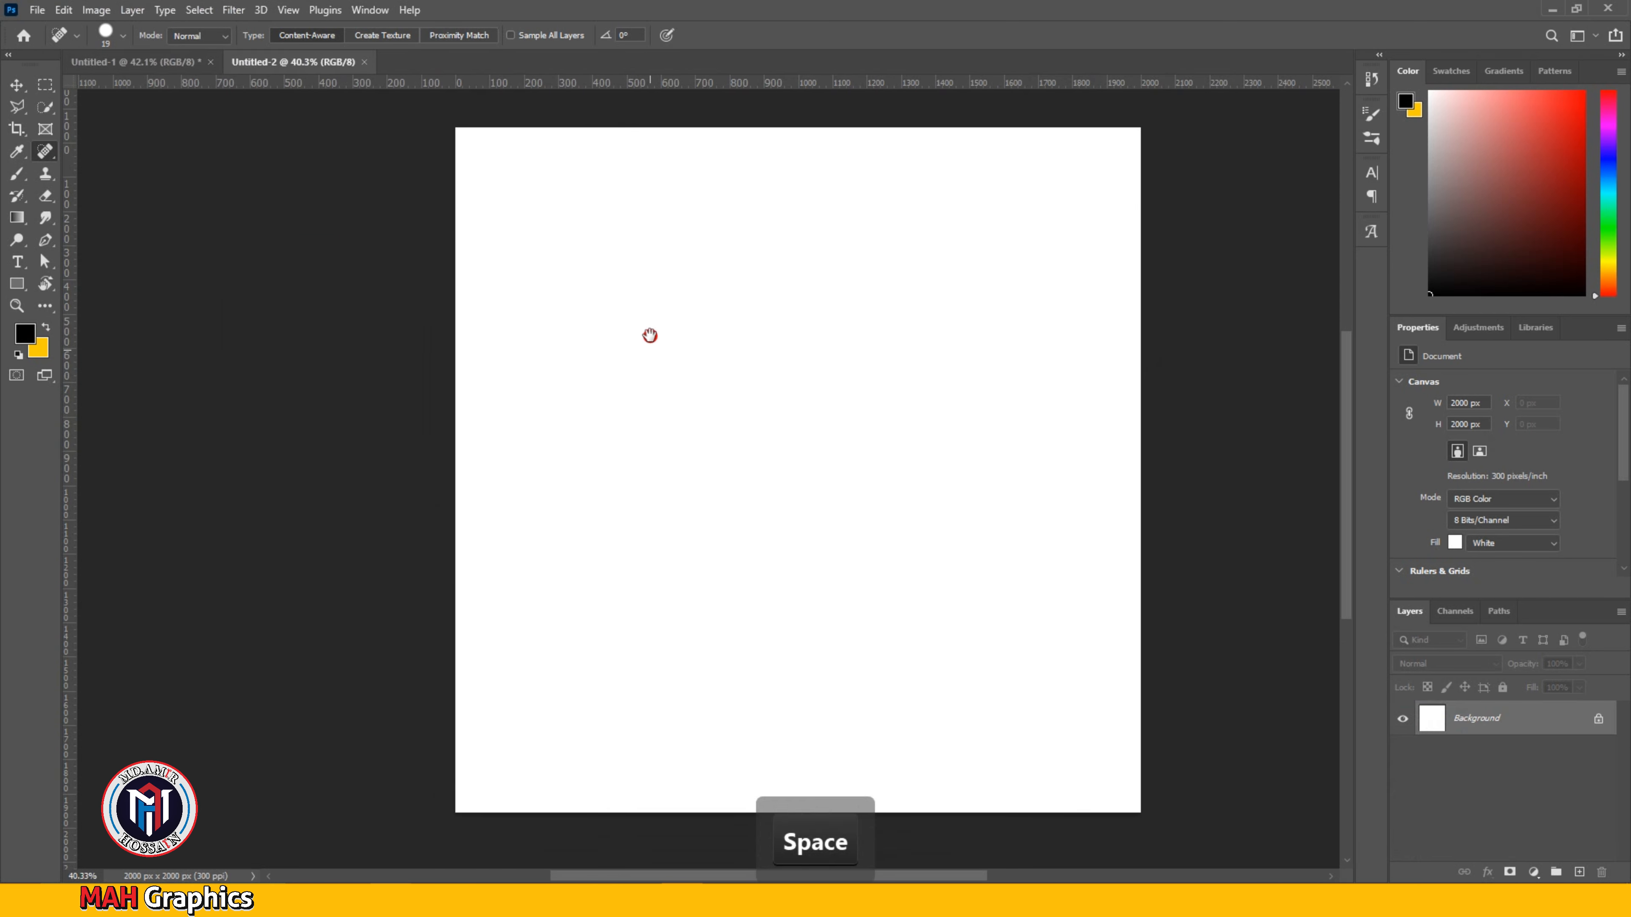
drag(649, 335, 664, 327)
Step: Add a Solid Color fill layer with the colour #302124 above the background
click(1532, 874)
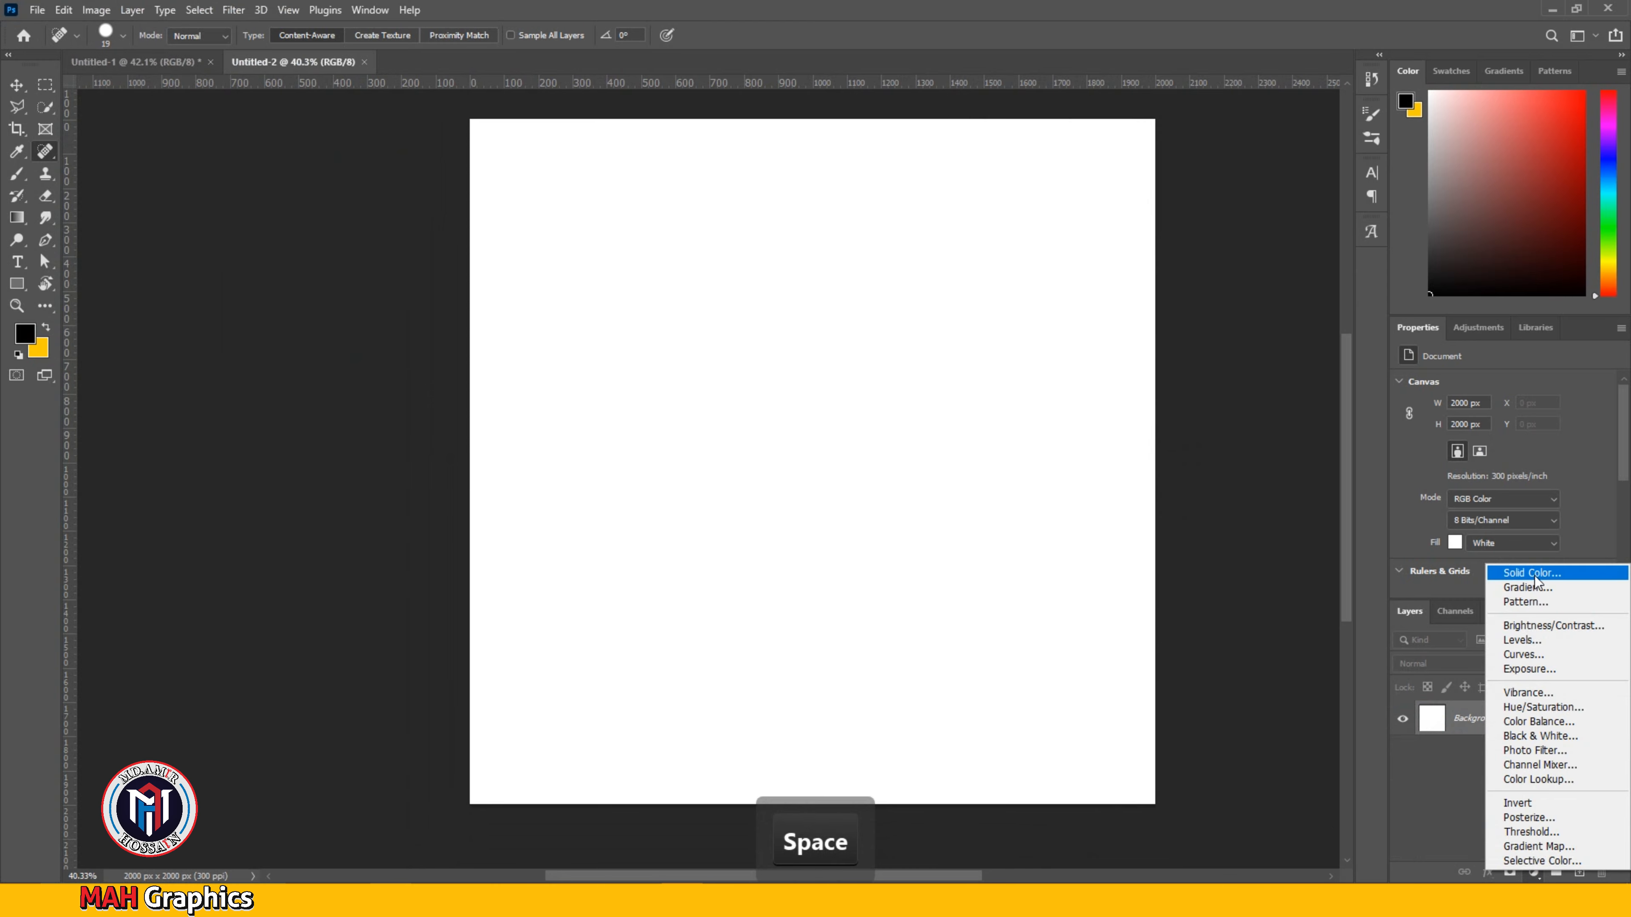
click(1534, 576)
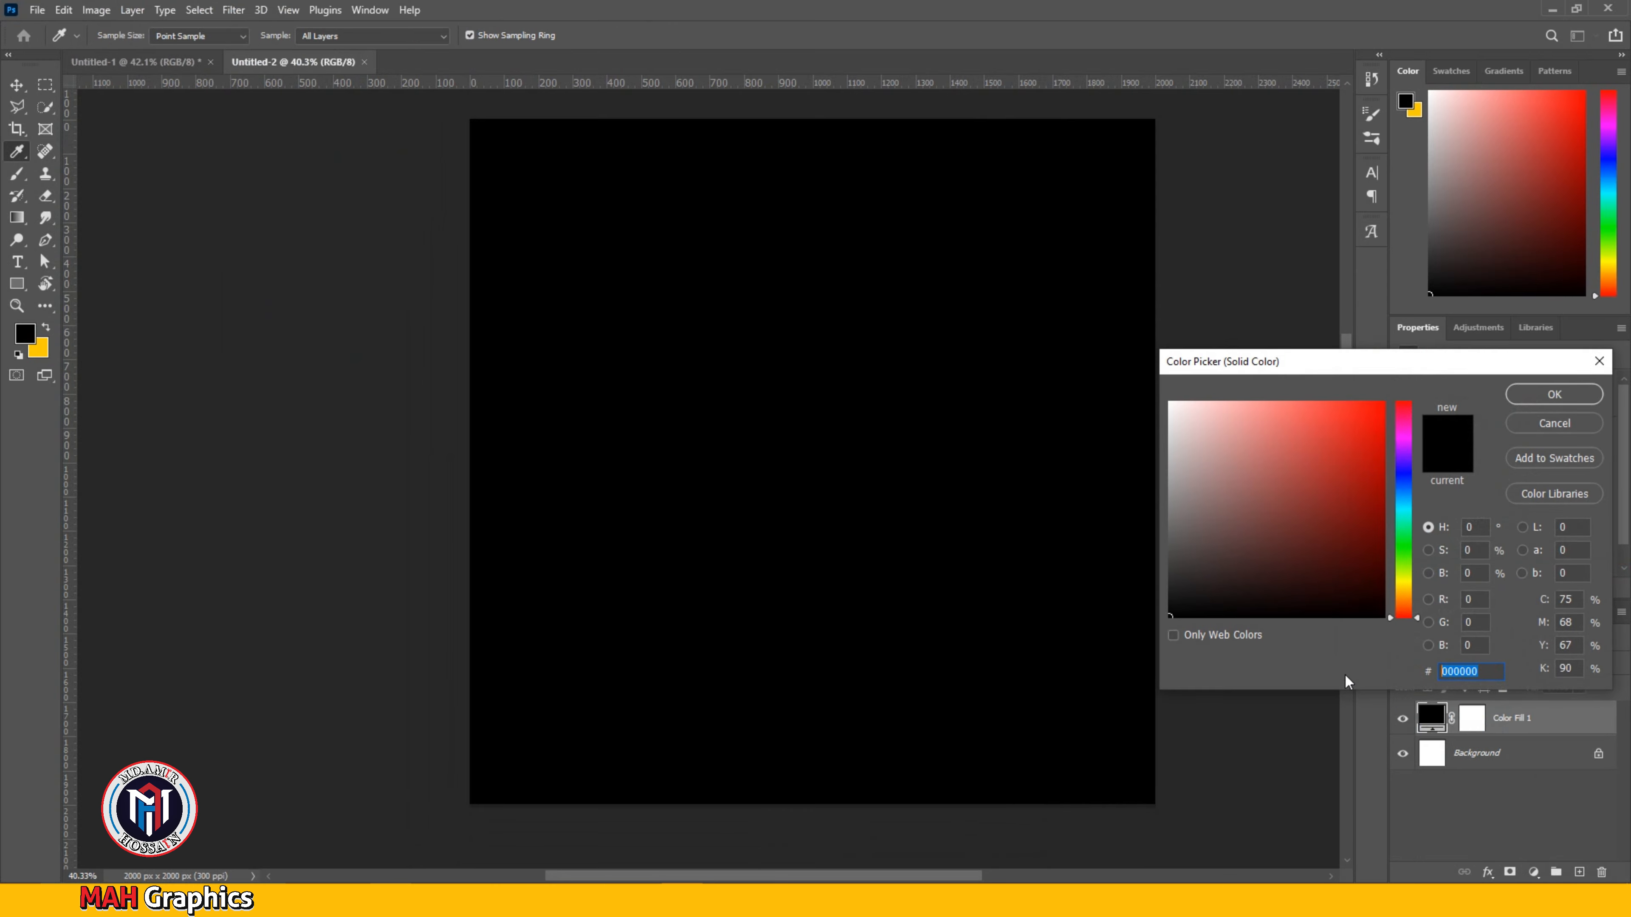
text(302124)
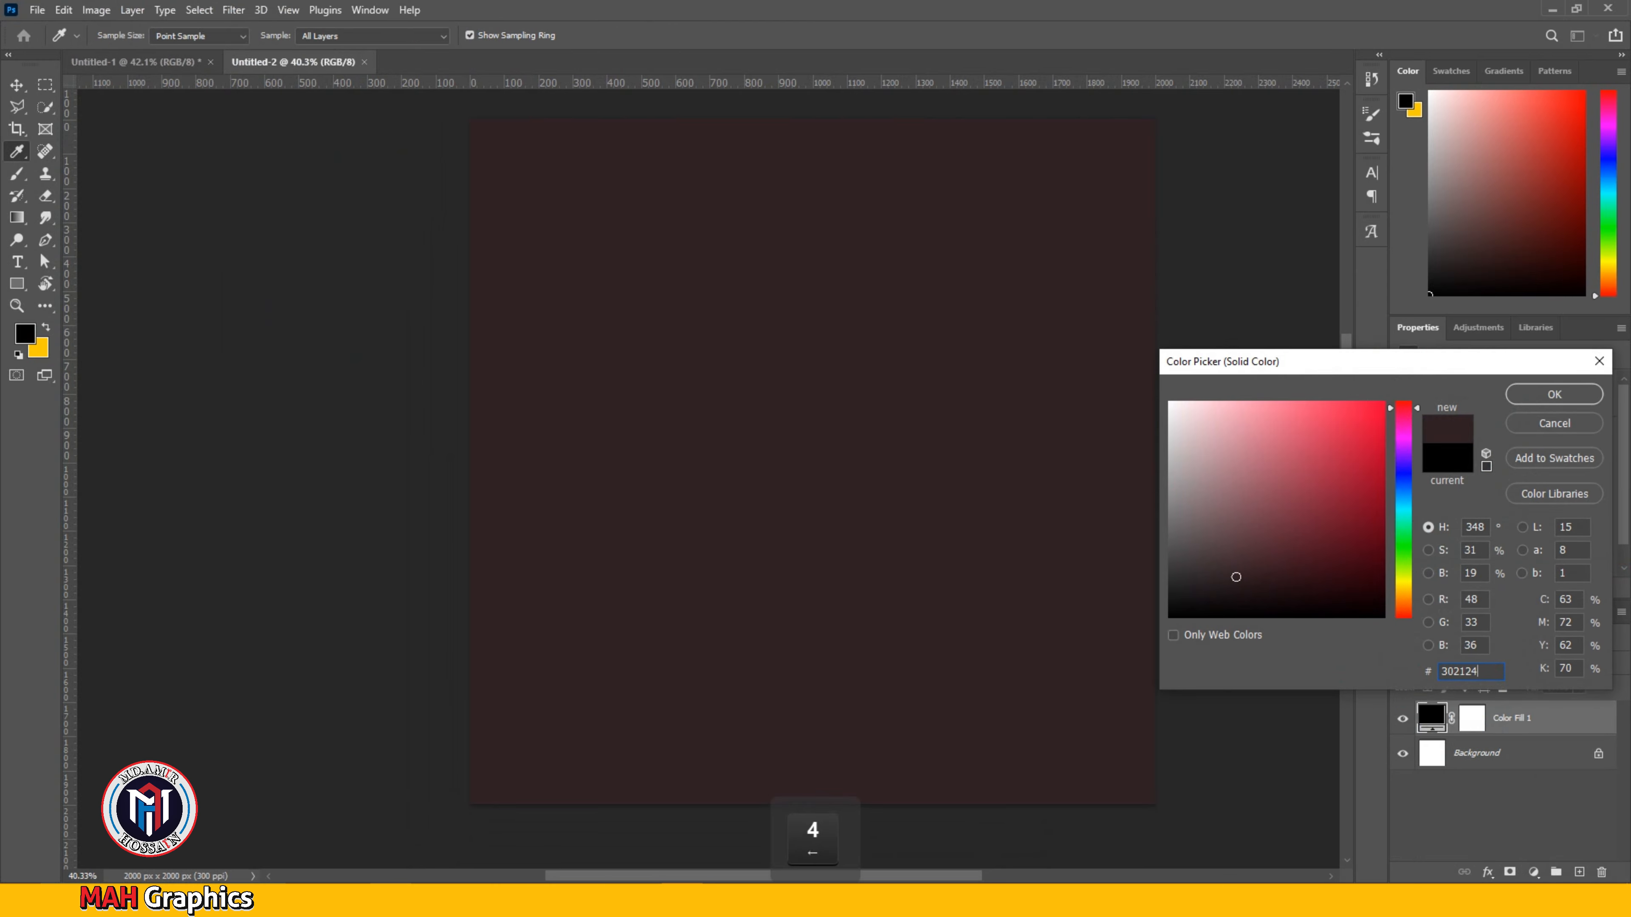
key(Return)
Step: Copy the headphone image from Untitled-1 into the right half of the Untitled-2 canvas
click(128, 62)
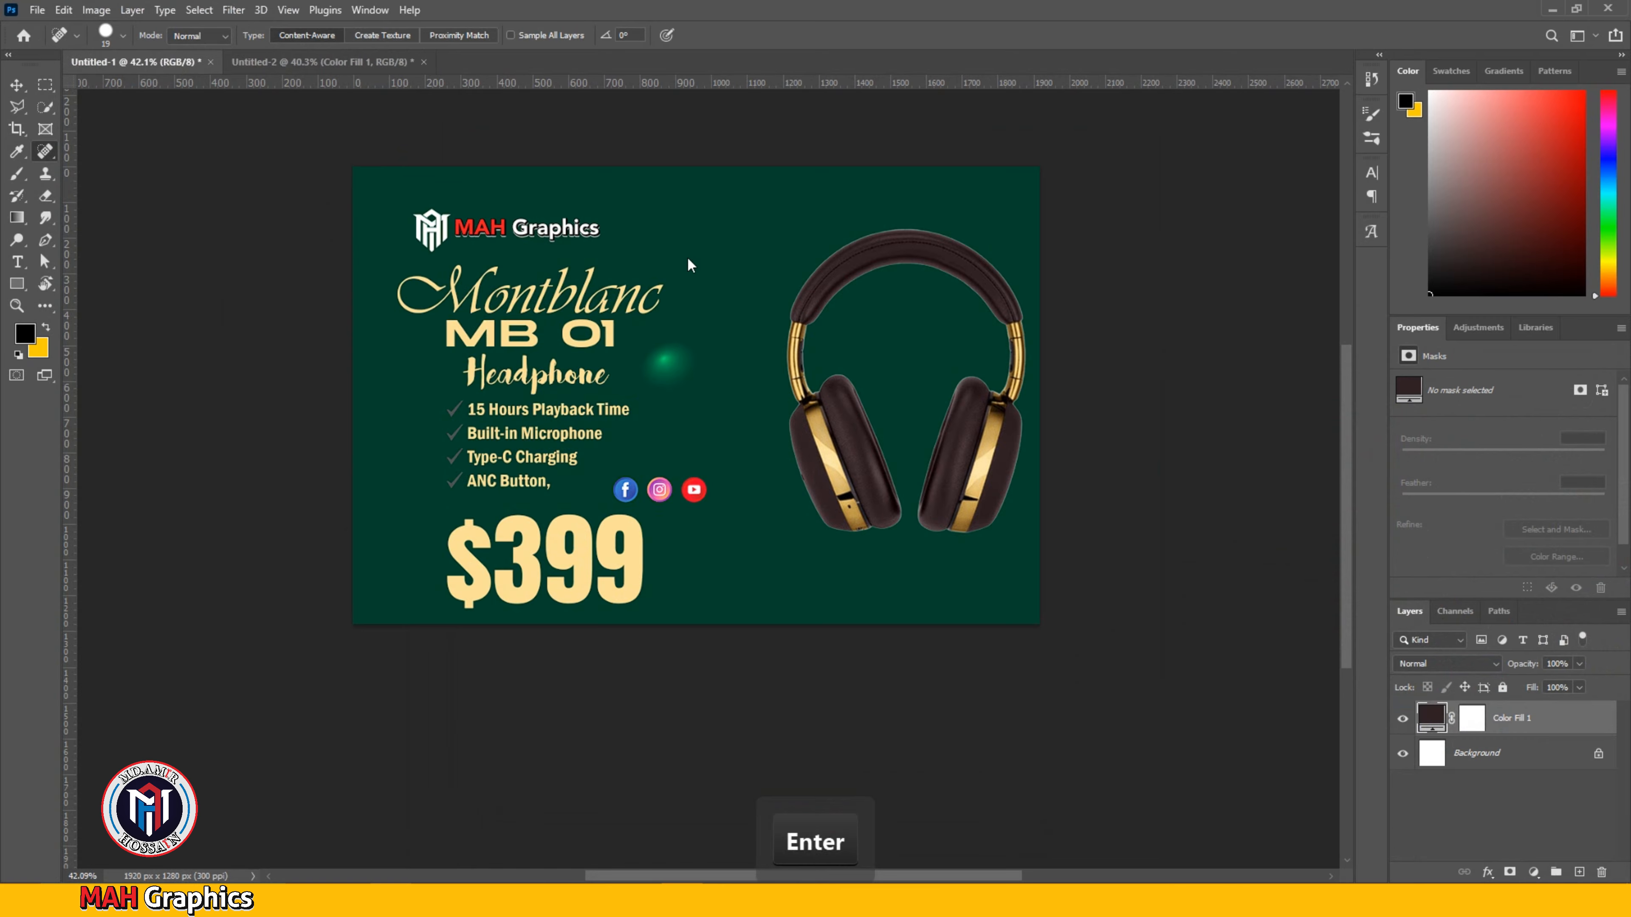
click(18, 86)
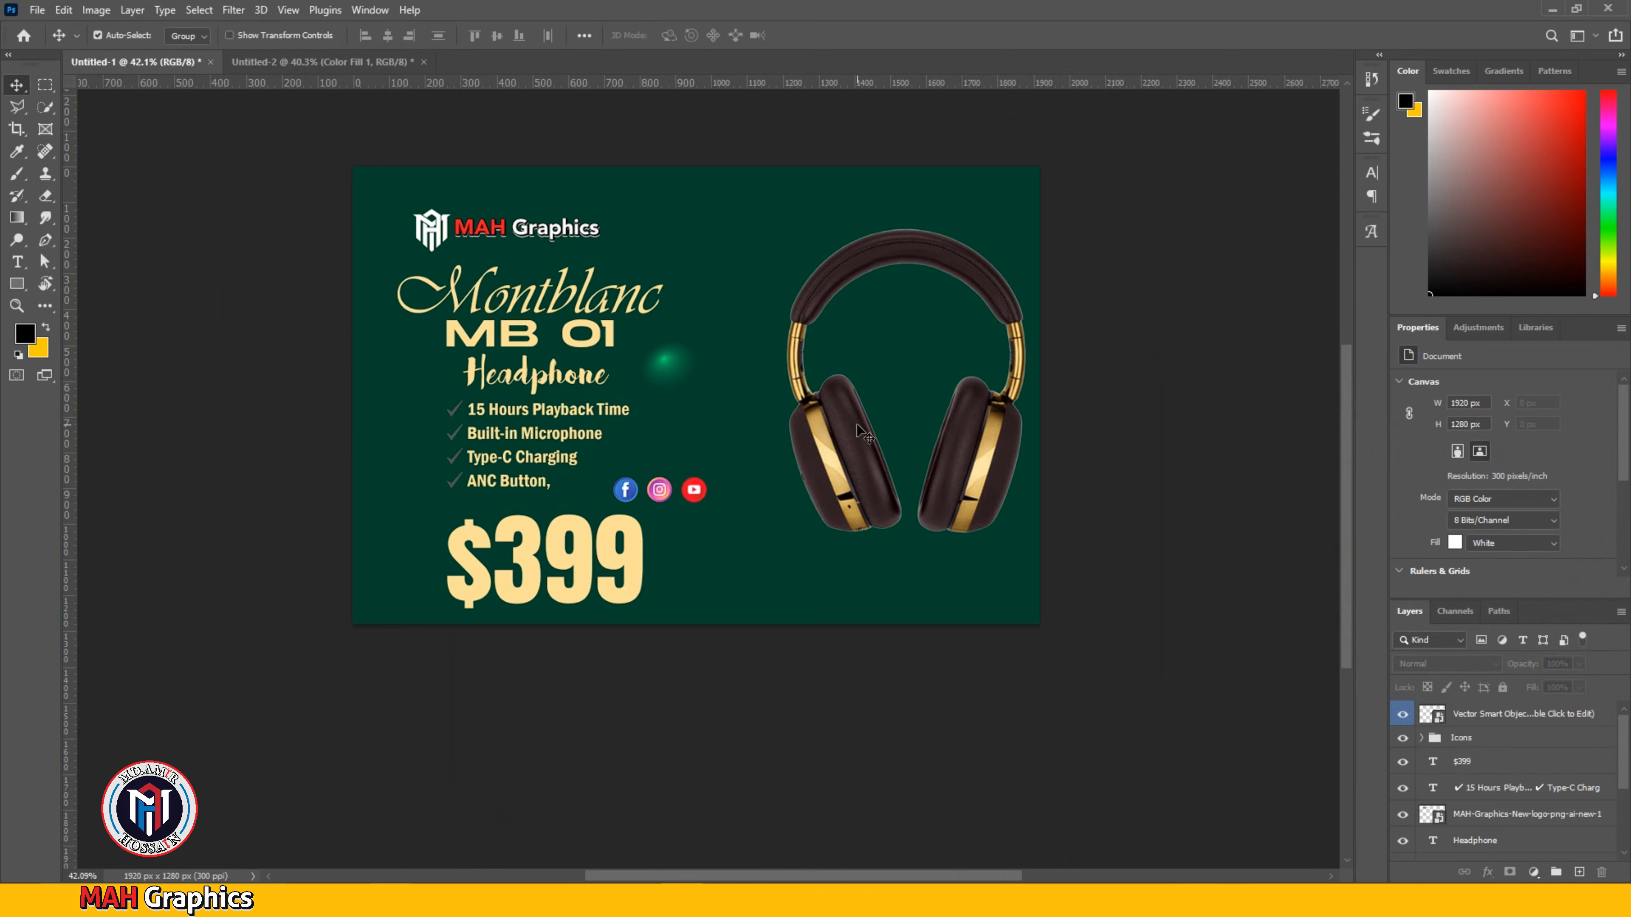
drag(857, 423, 332, 61)
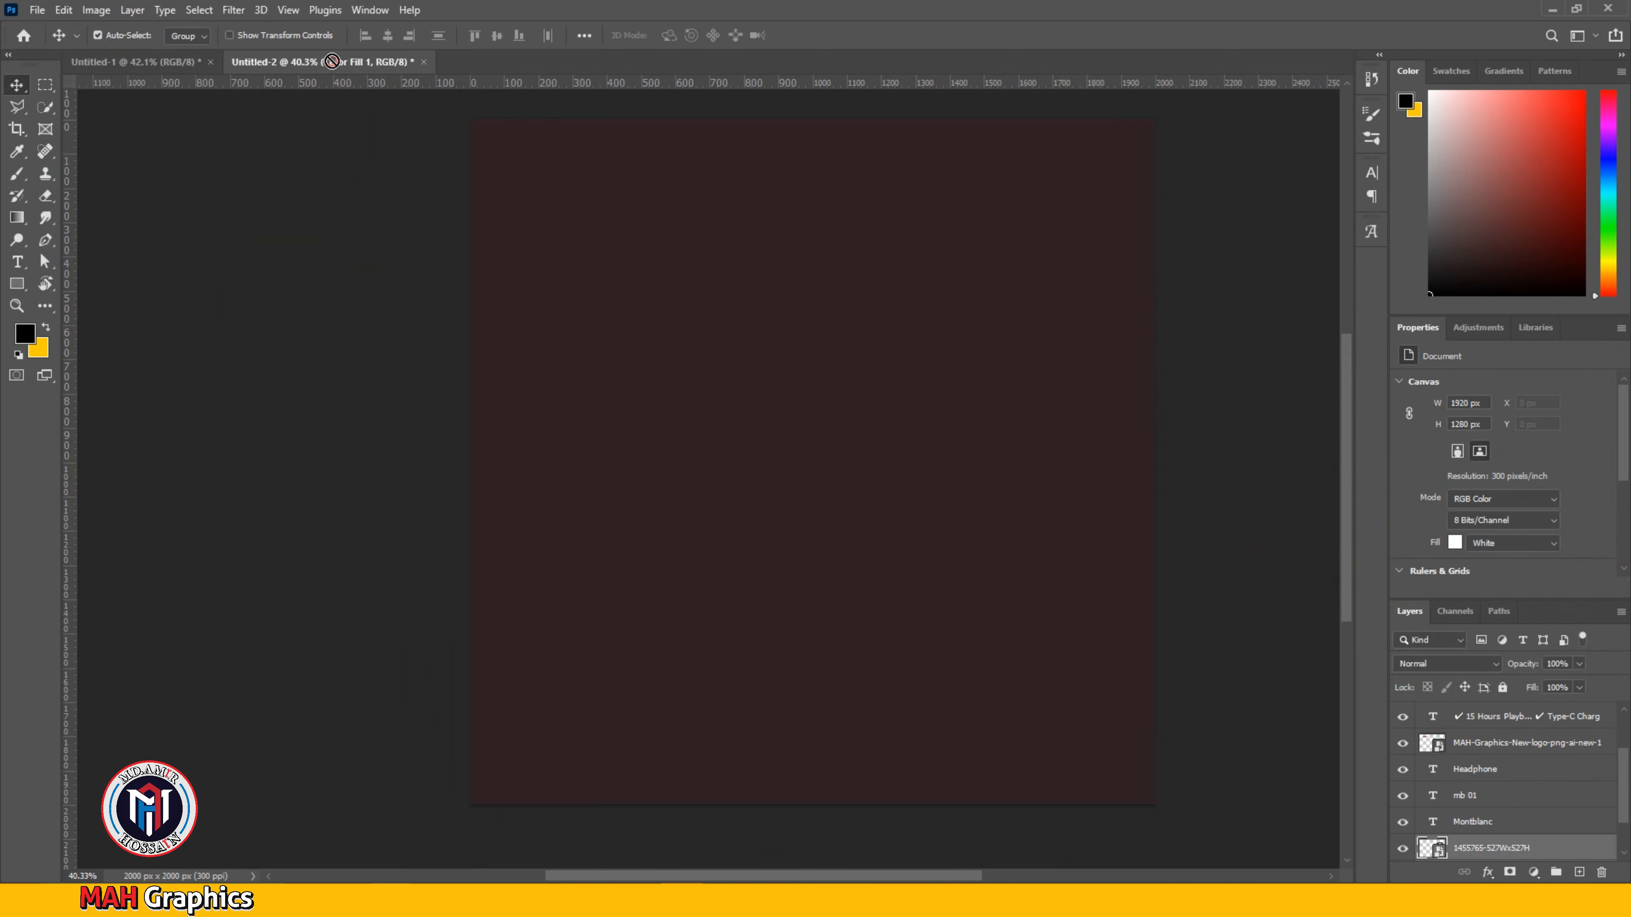
drag(980, 465, 984, 464)
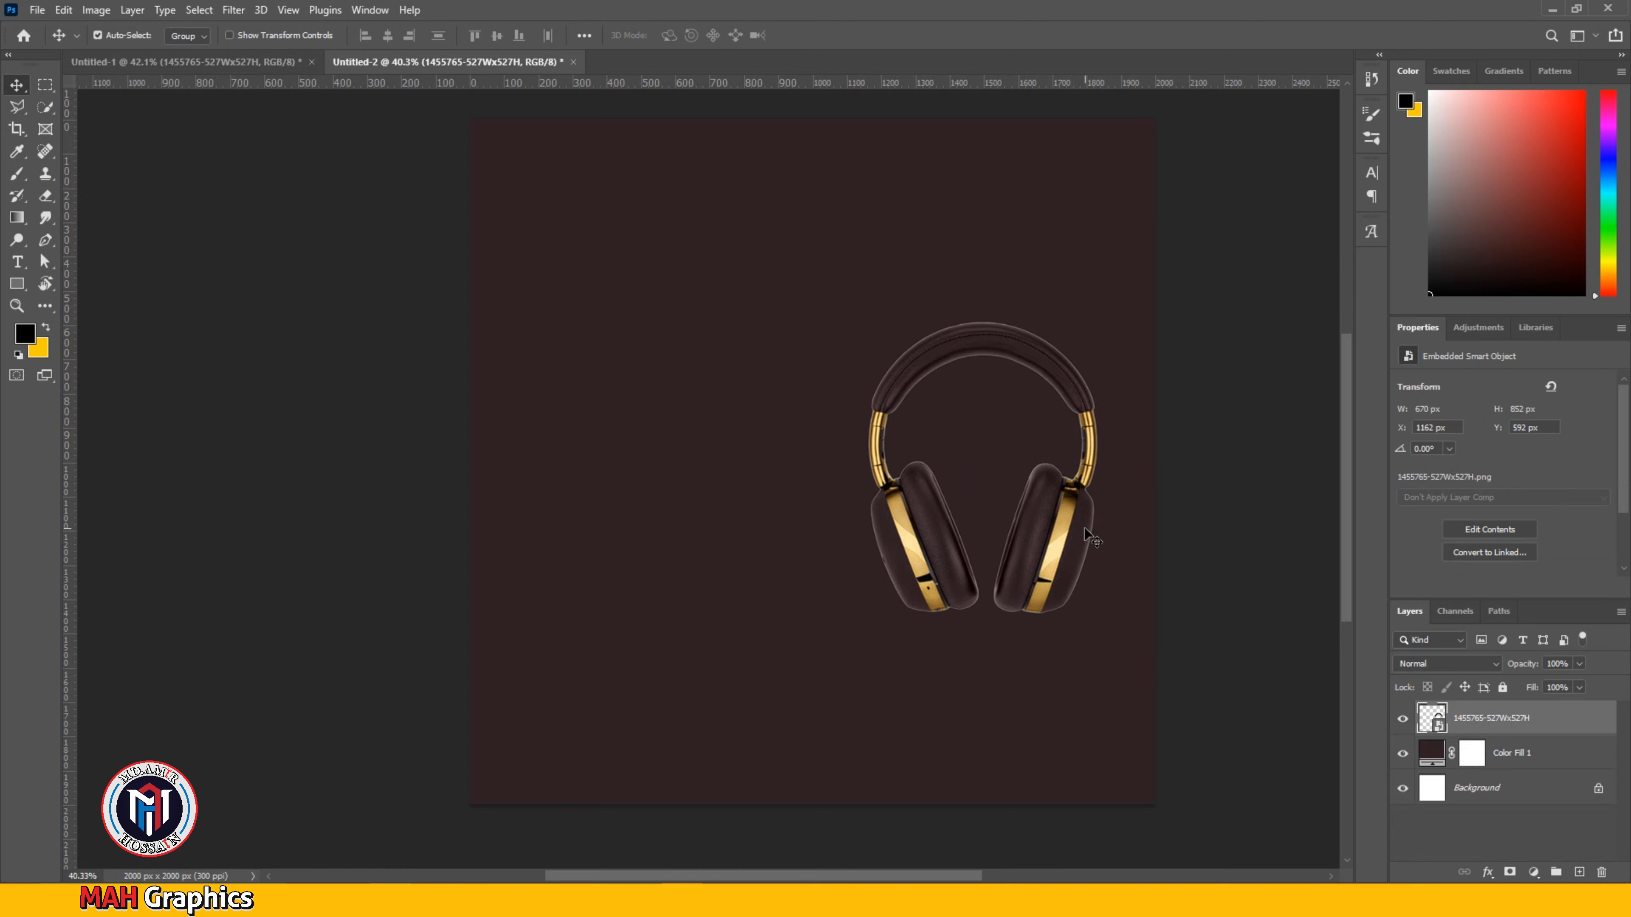
Step: Enlarge the headphones to about 1220 × 1553 px, partly past the canvas's right edge, and centre them vertically on the canvas
key(ctrl+t)
drag(1107, 291, 1326, 193)
mouse_move(1122, 648)
mouse_down()
mouse_move(1139, 610)
mouse_move(1180, 614)
mouse_move(1085, 626)
mouse_move(1096, 637)
mouse_up()
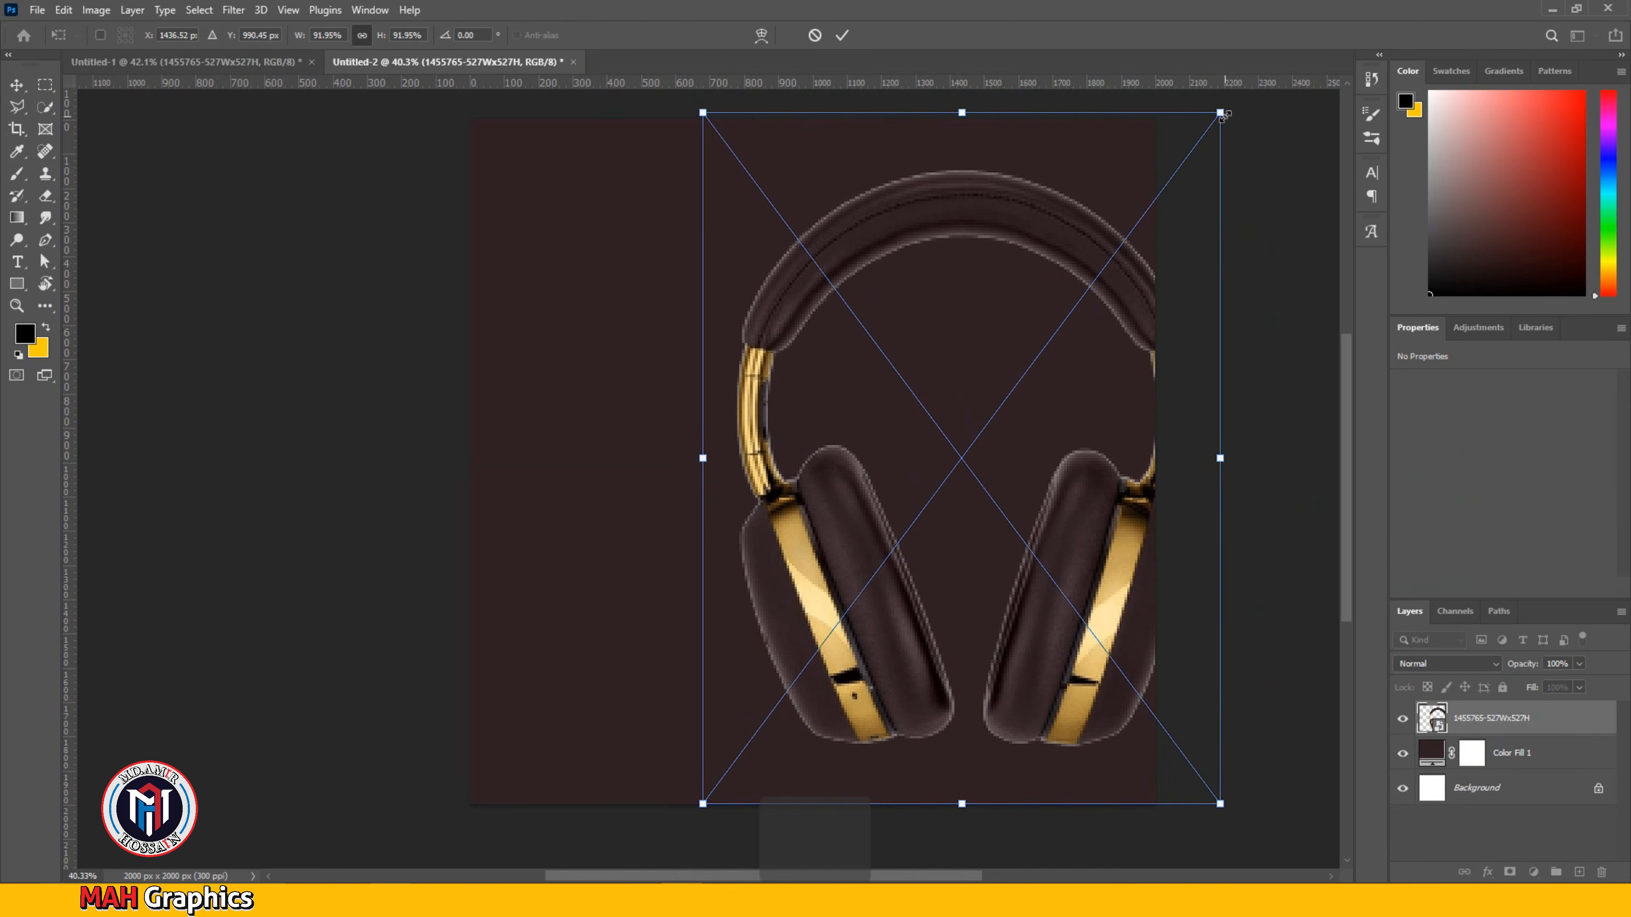
drag(1219, 112, 1200, 140)
drag(1071, 636, 1094, 633)
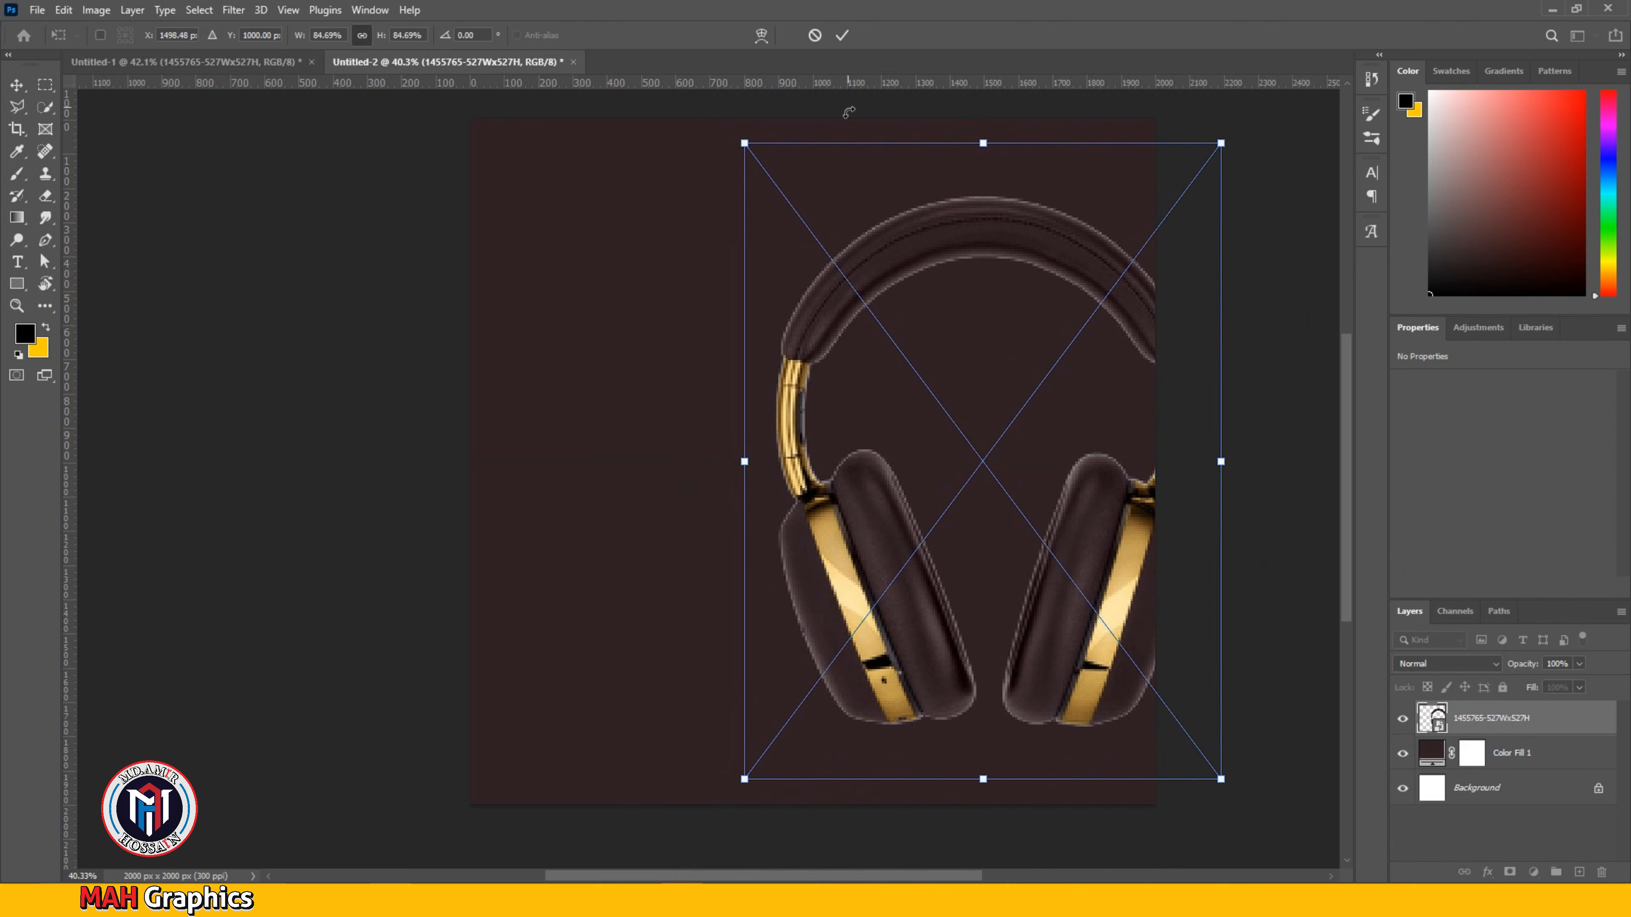
click(843, 35)
click(578, 39)
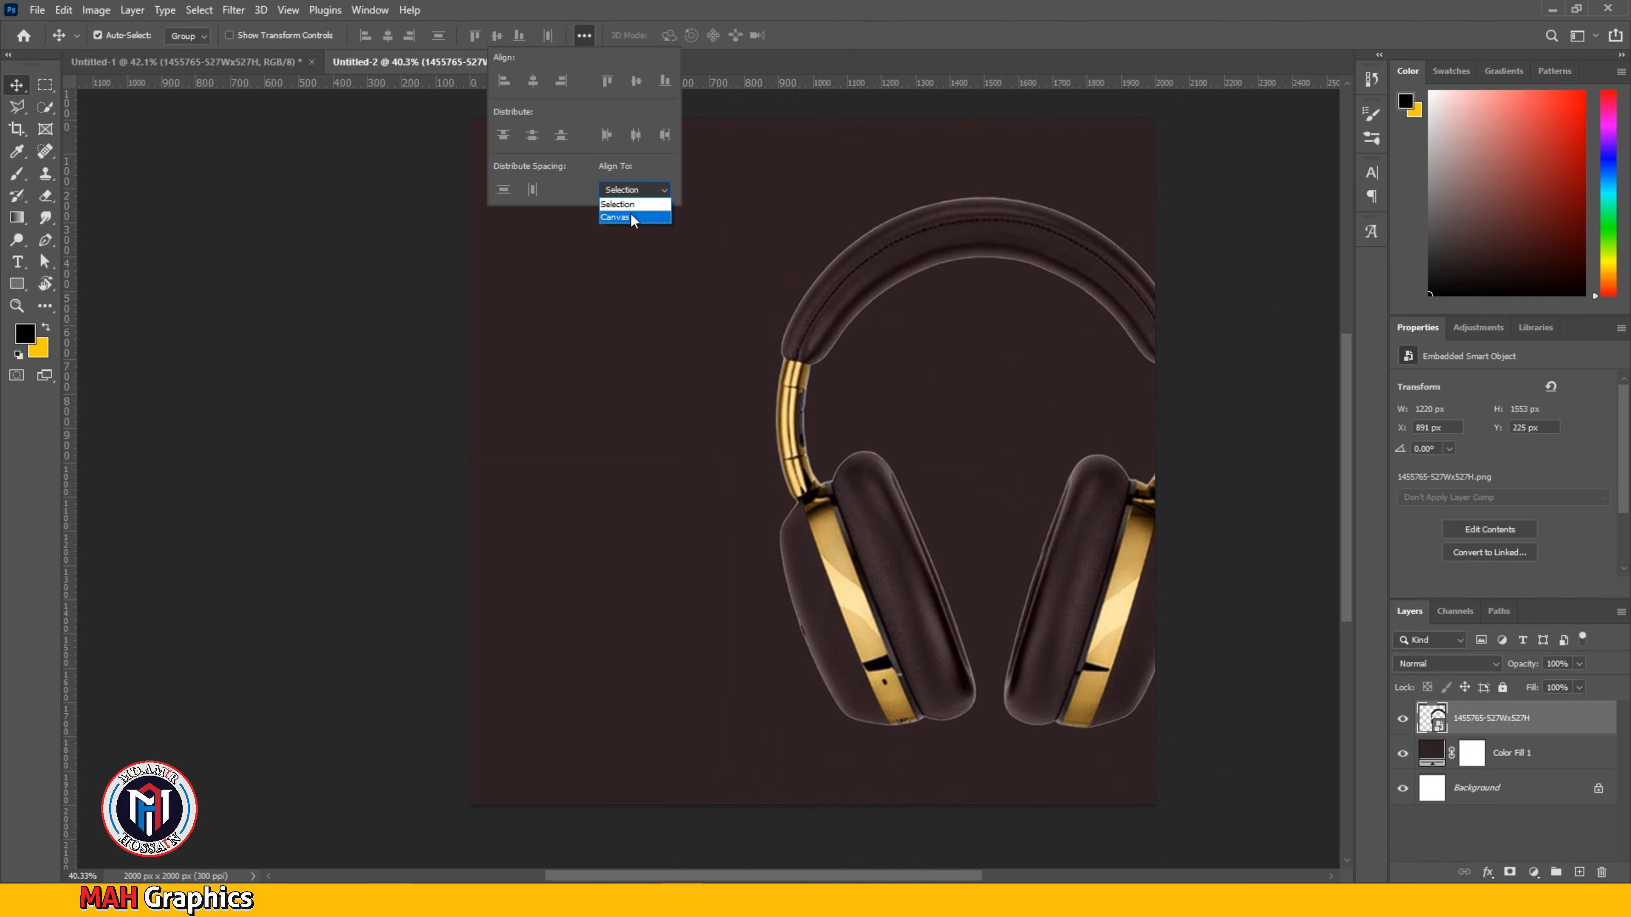
click(634, 82)
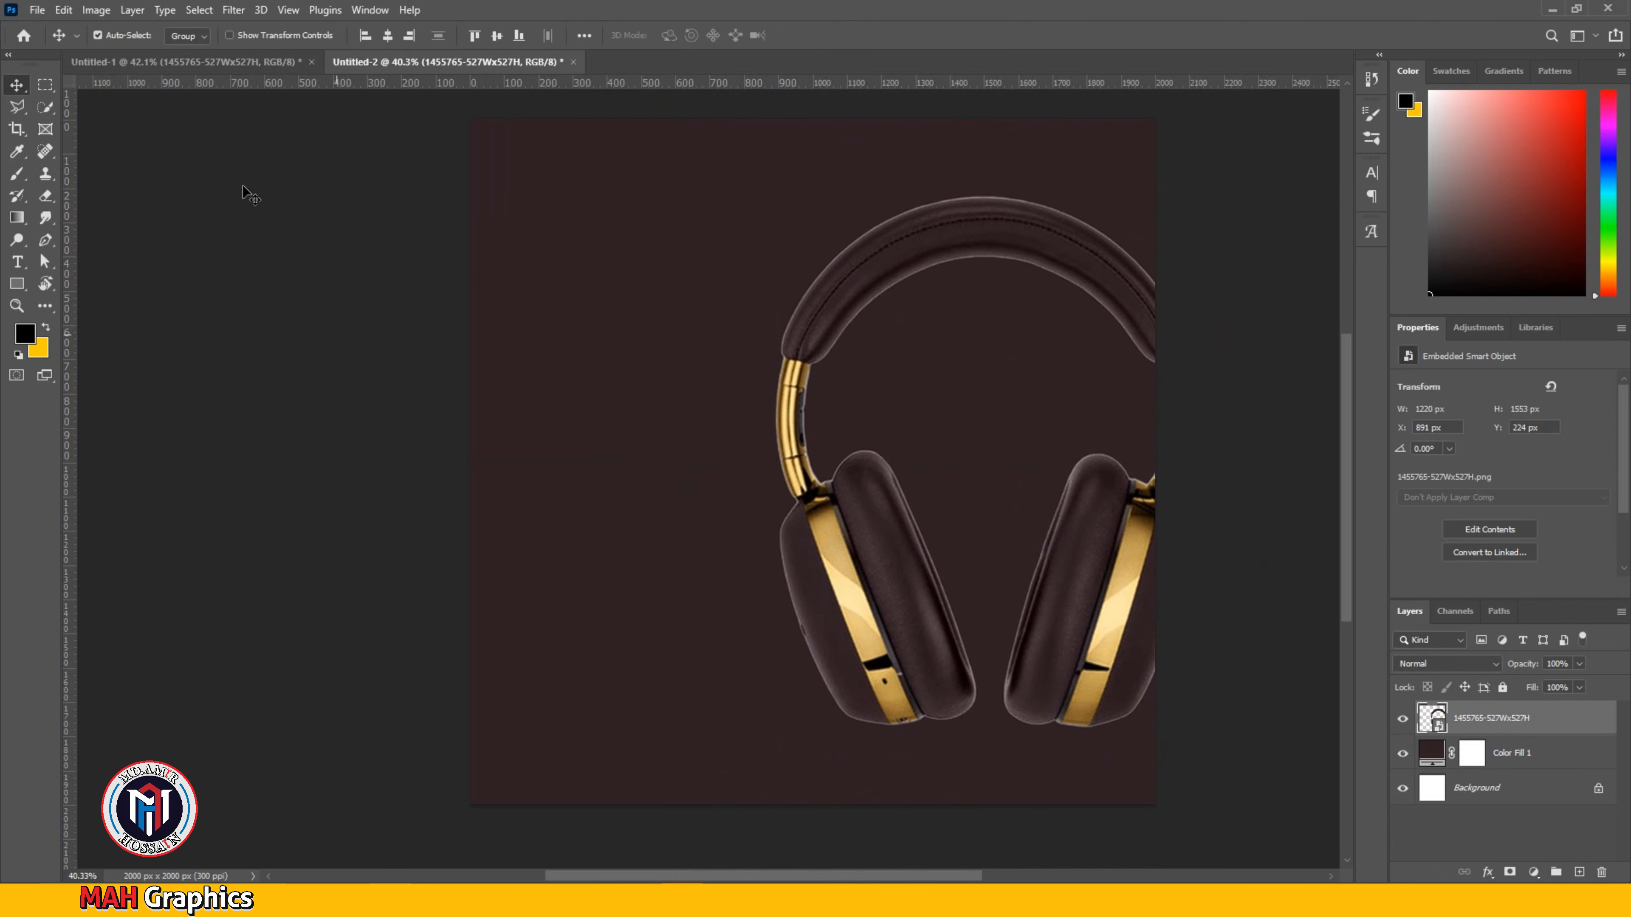
click(207, 60)
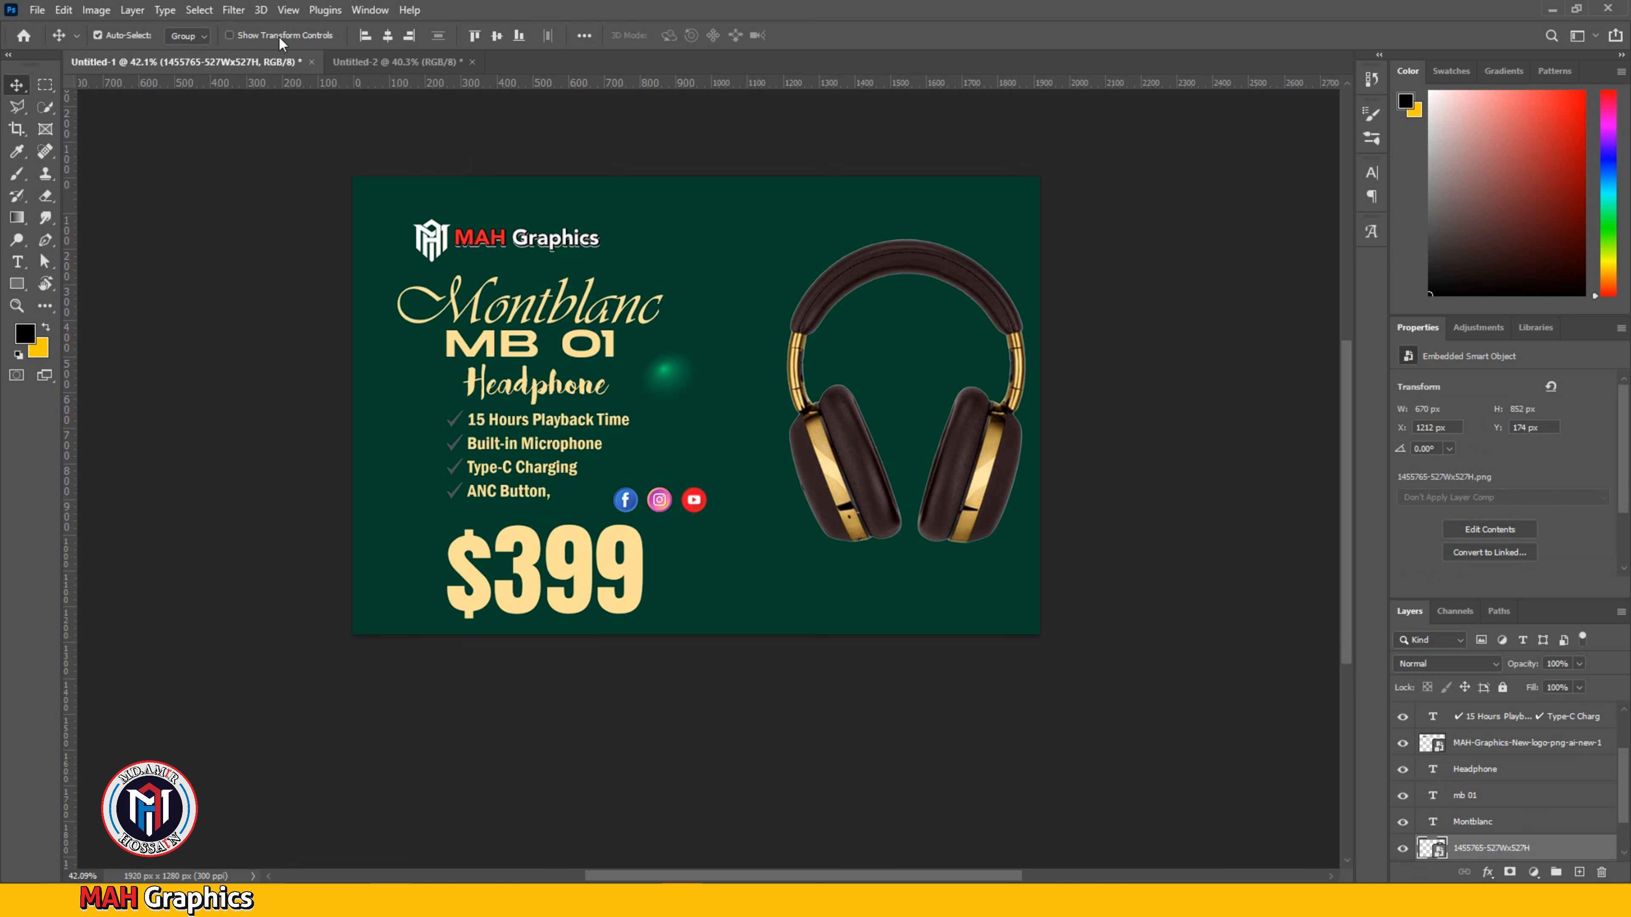
click(397, 61)
Step: Add a Curves adjustment clipped to the headphone layer, lifting the darker tones and slightly lowering the highlights
click(1525, 724)
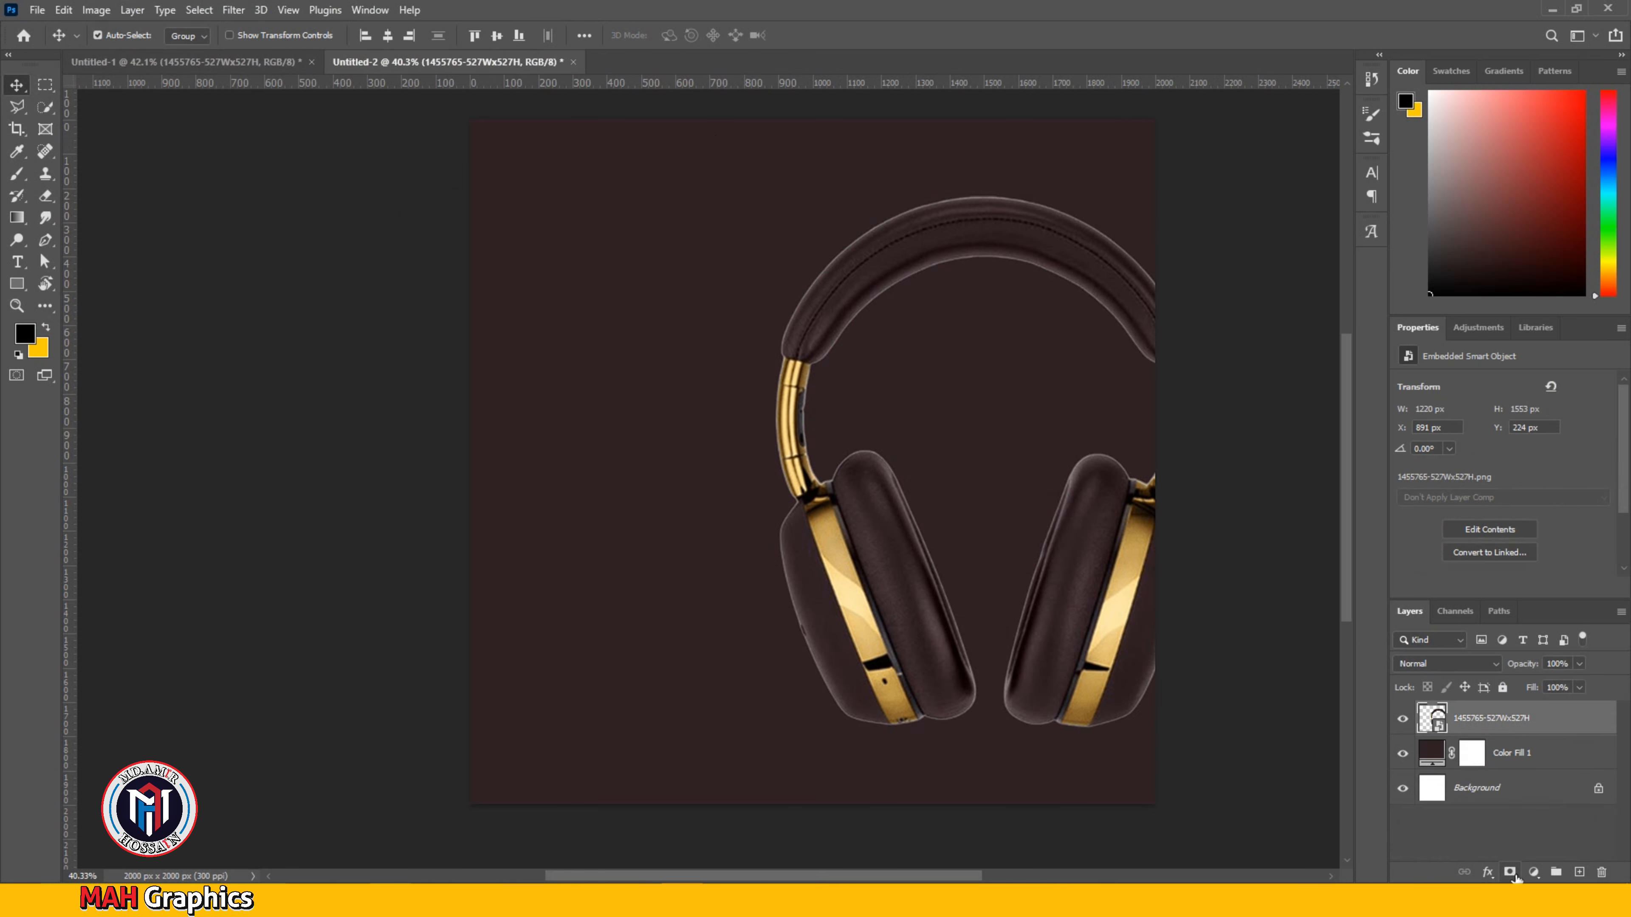
click(1445, 664)
key(Escape)
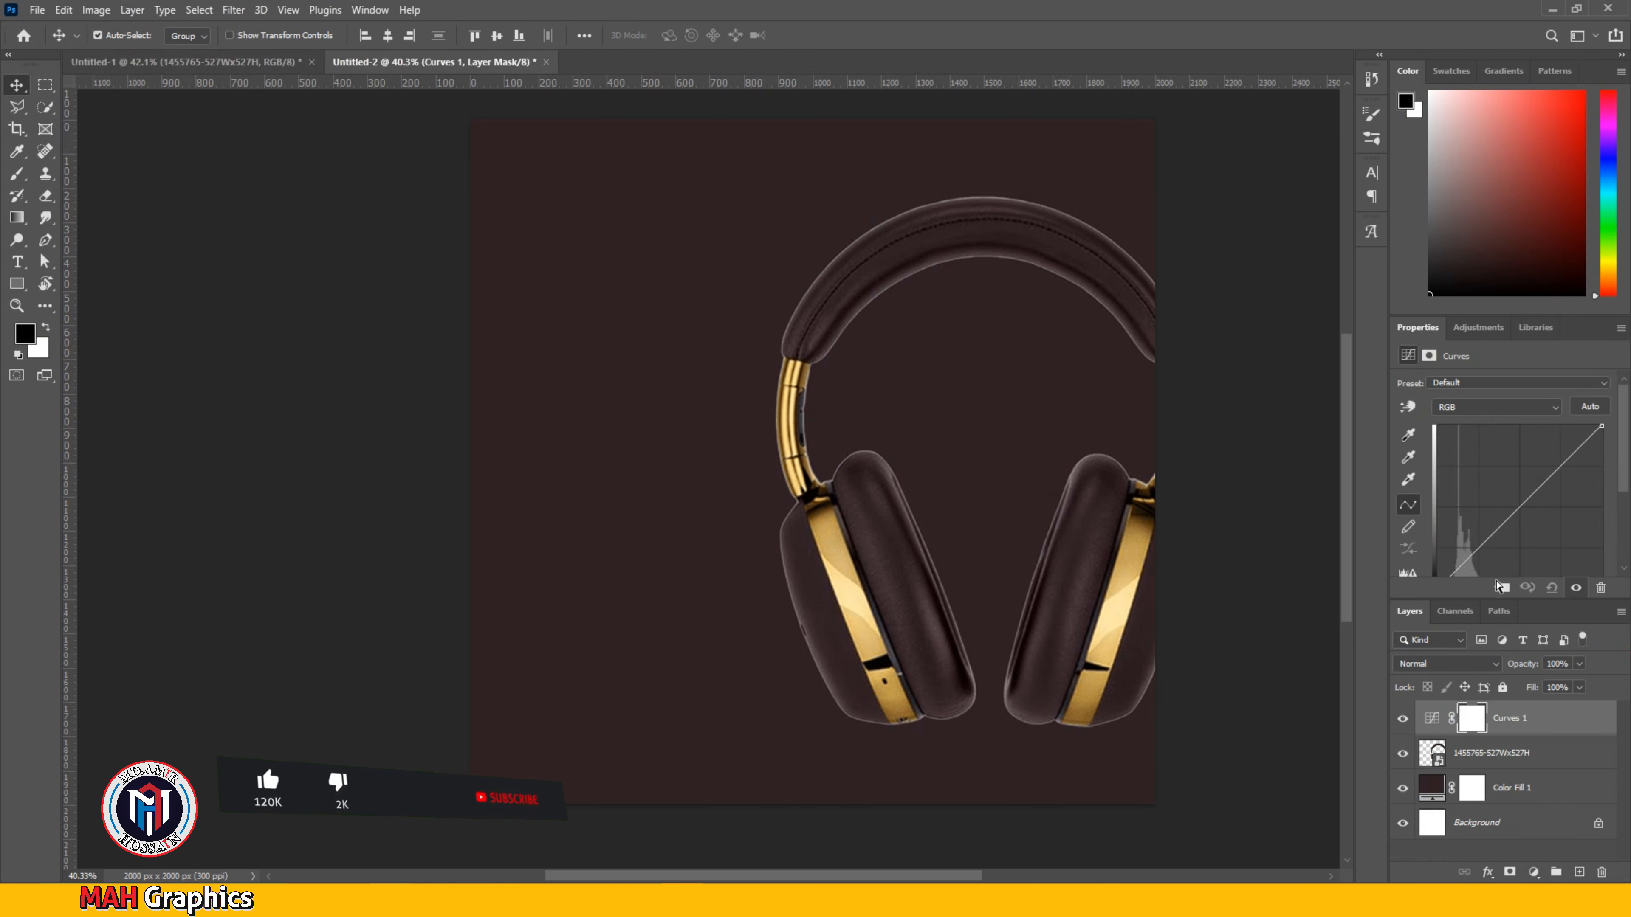
click(1502, 588)
drag(1523, 501, 1567, 475)
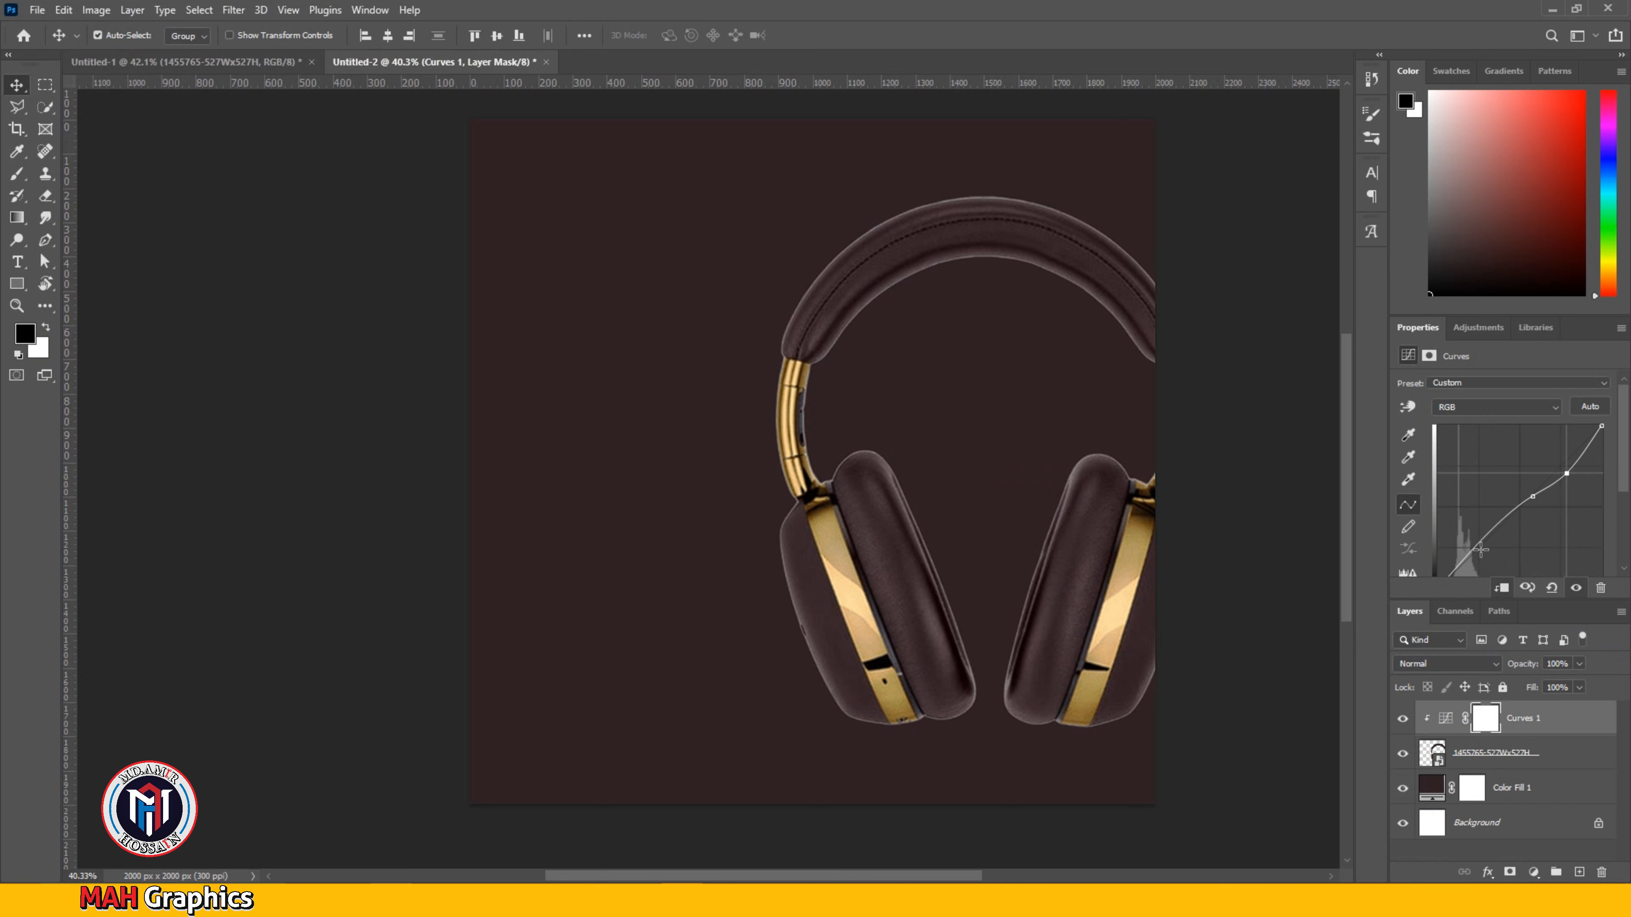
drag(1475, 544, 1487, 532)
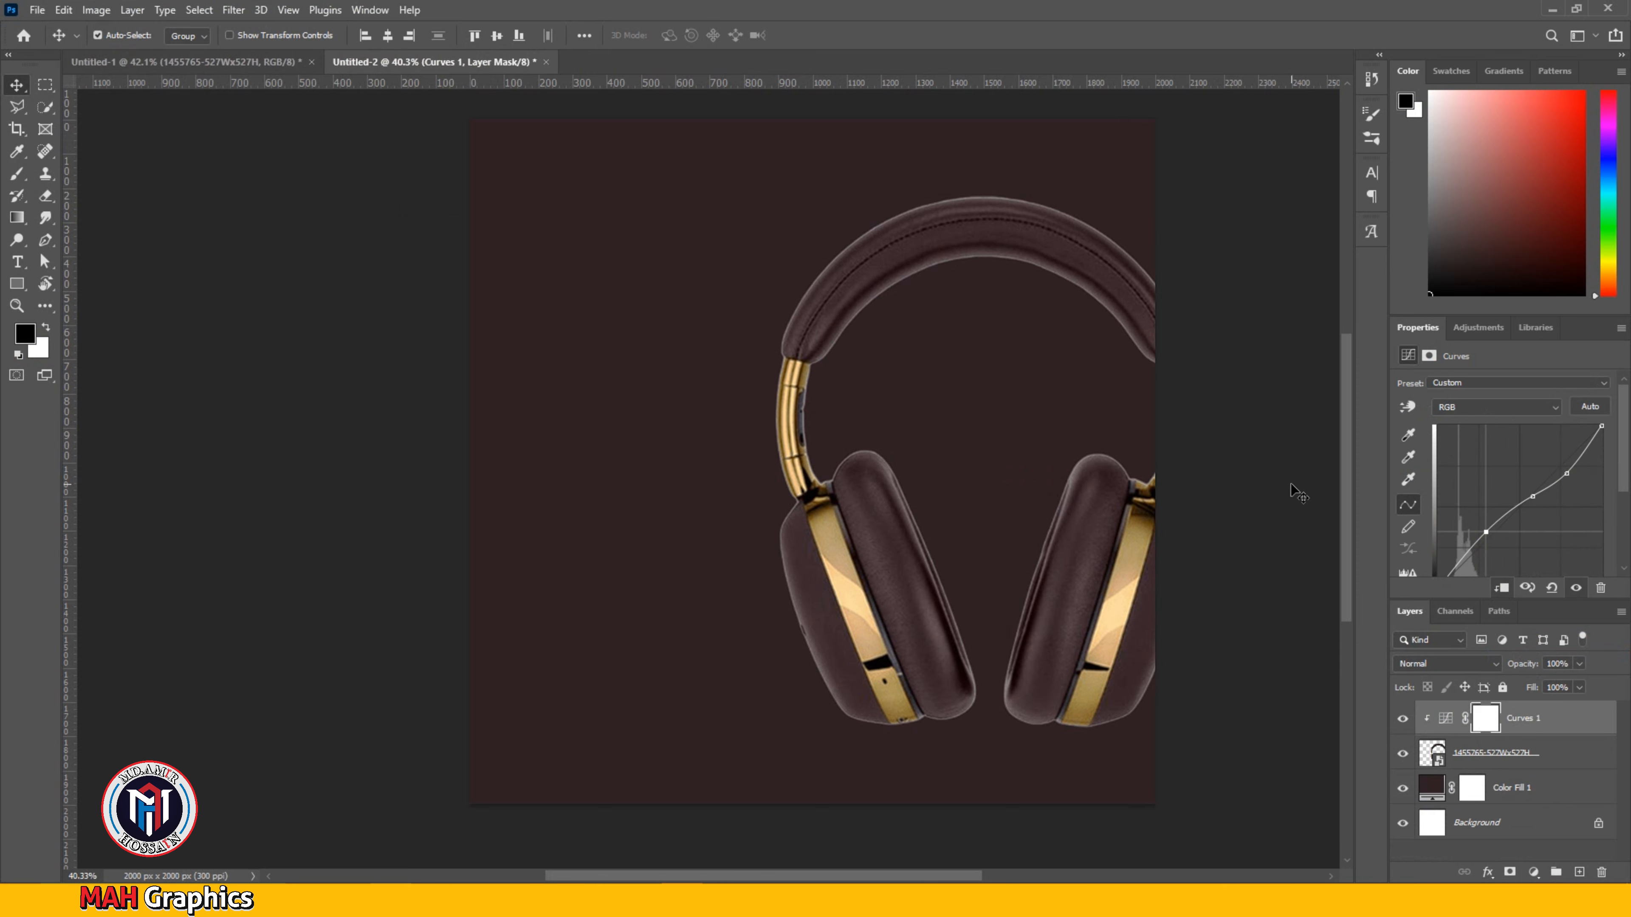
click(1297, 491)
Step: Copy the green glow smart object from Untitled-1 onto the upper end of the left ear cup's gold band
click(246, 59)
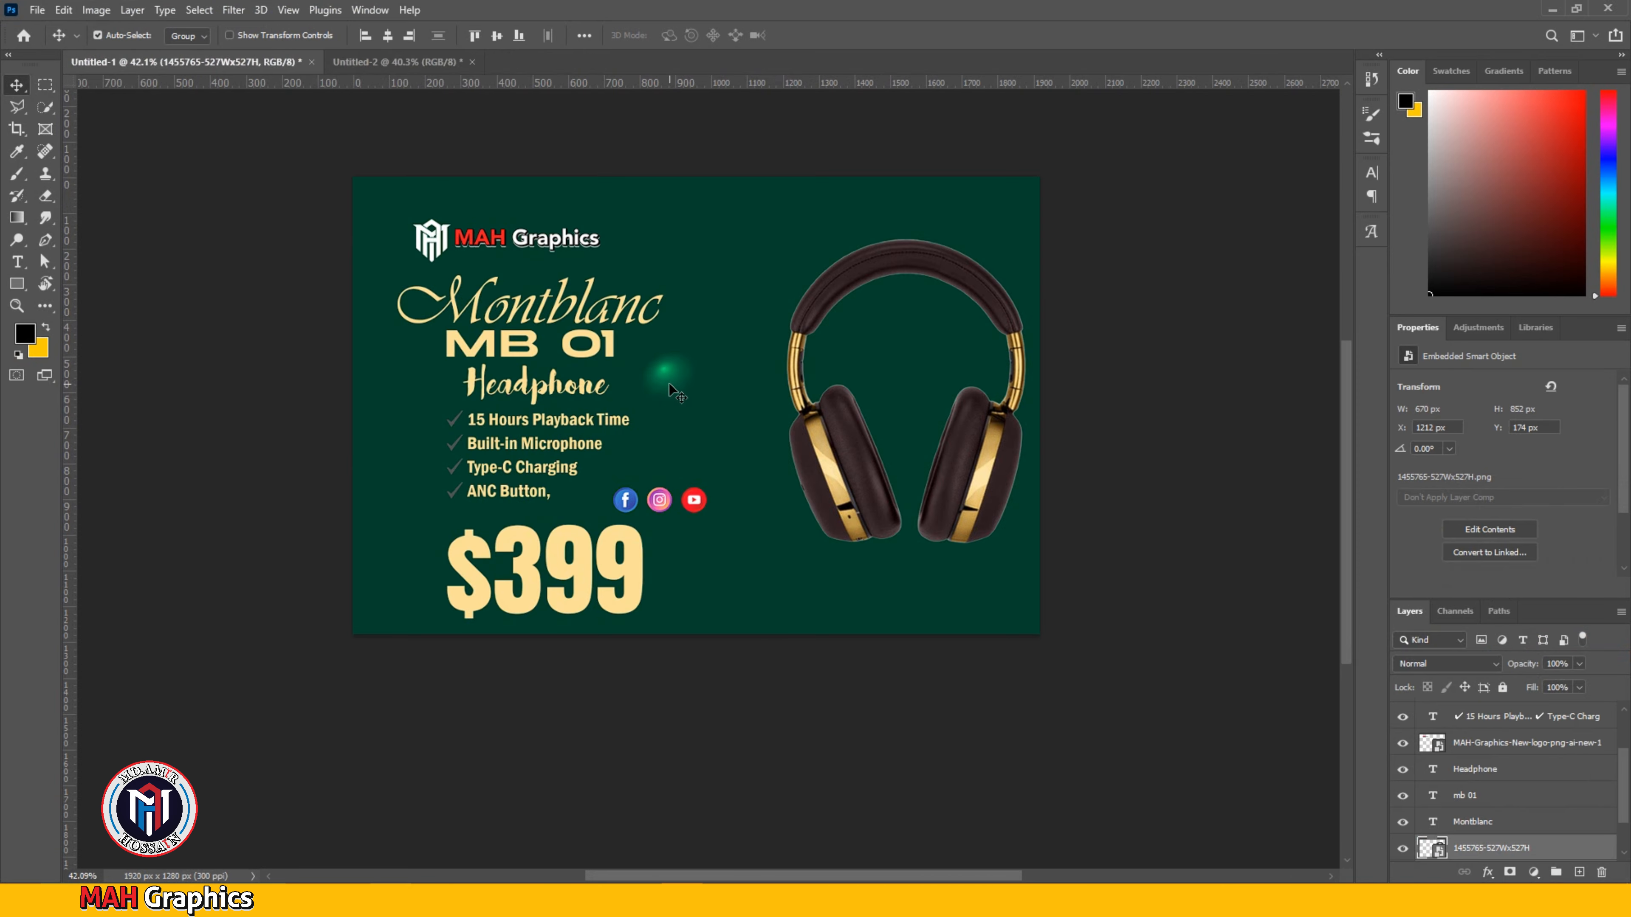
drag(668, 382, 1064, 467)
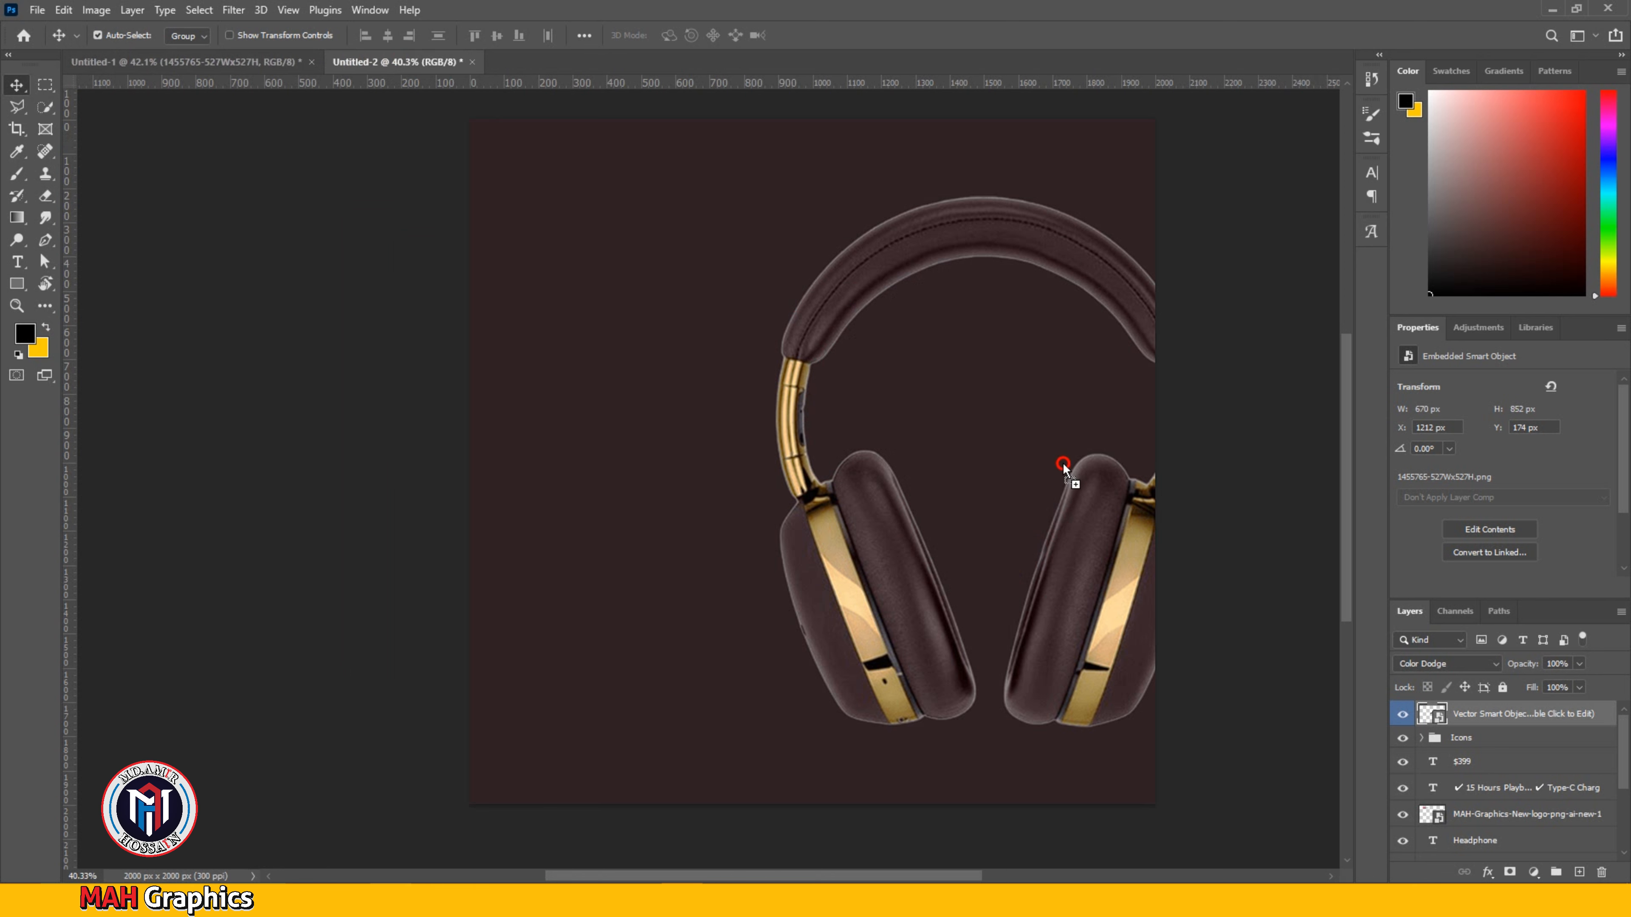
drag(933, 425, 820, 517)
key(ctrl+t)
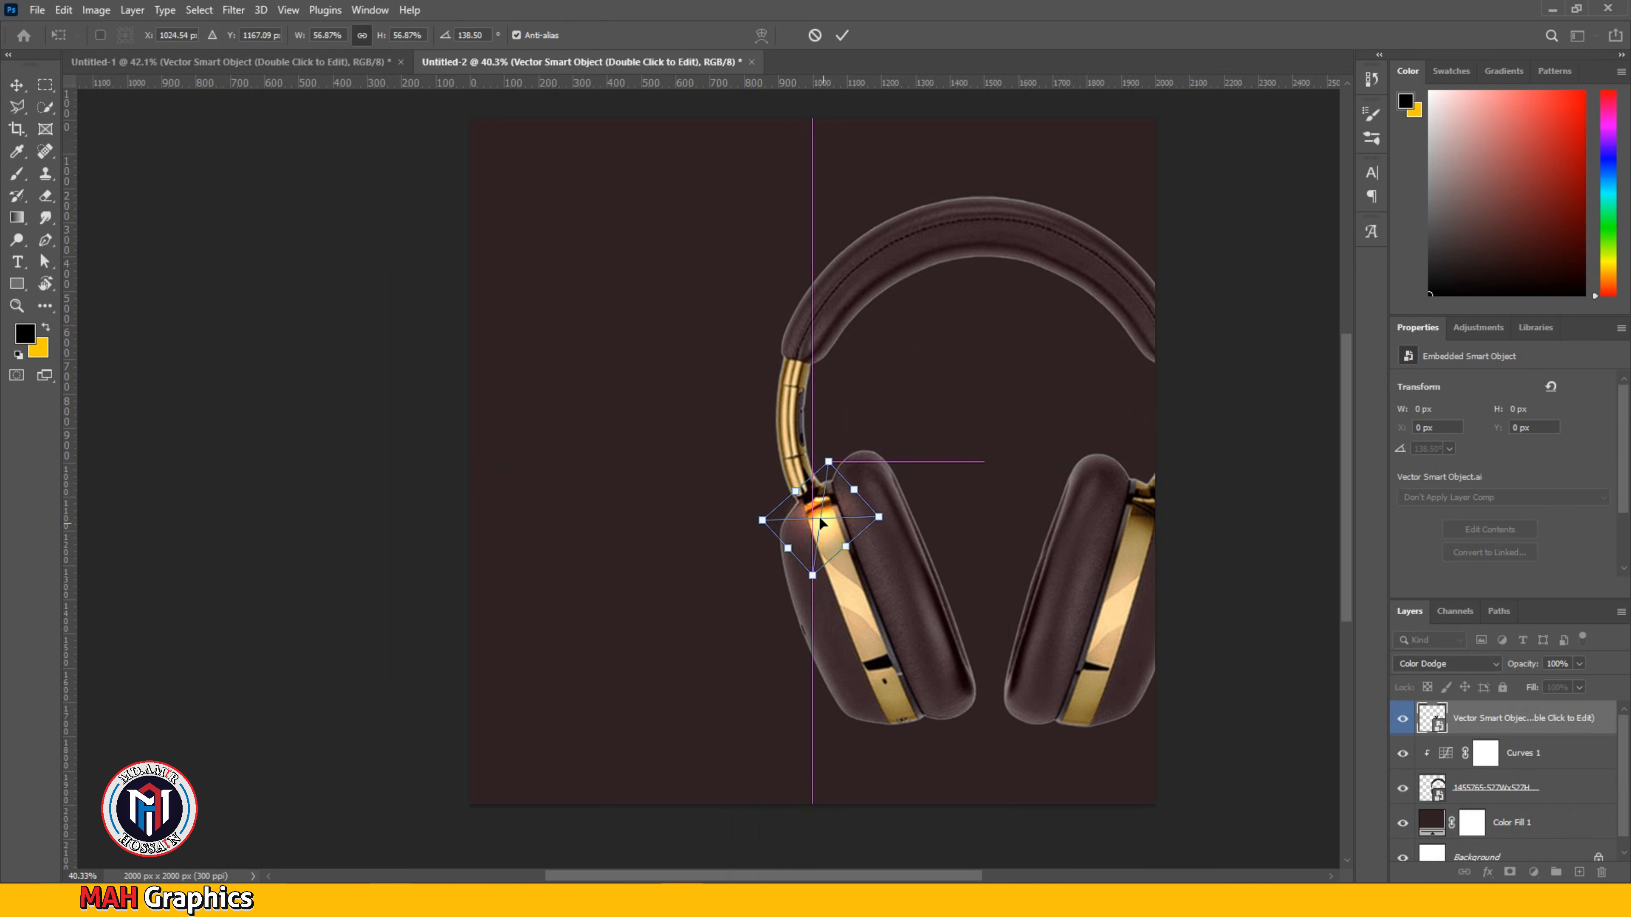
click(841, 34)
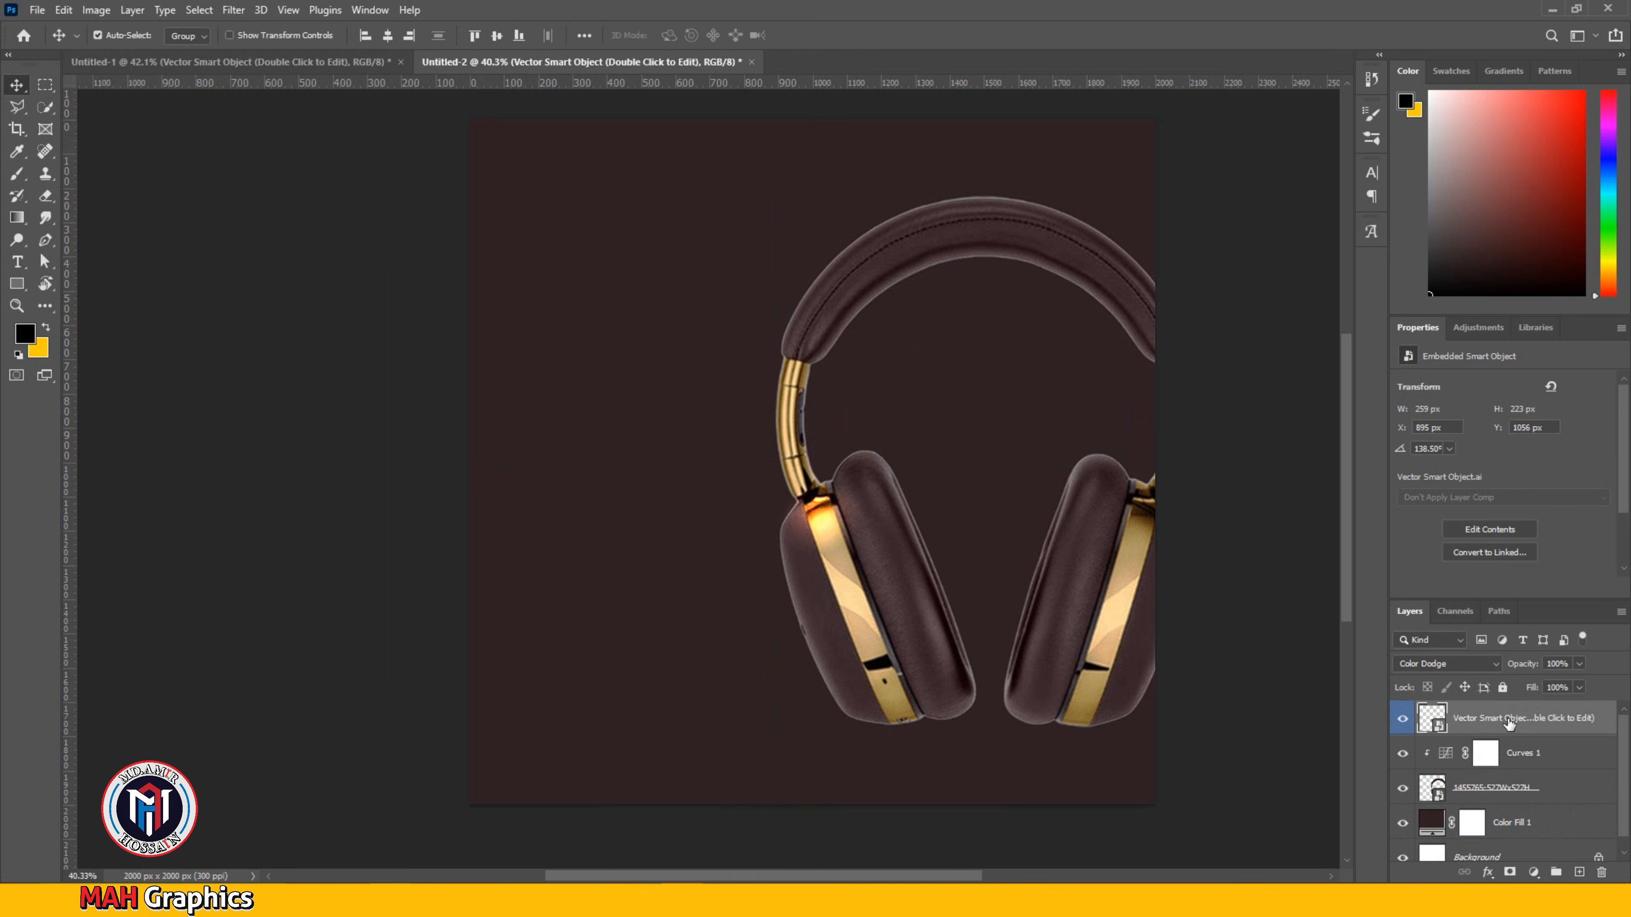
Step: Move the glow layer below the Curves layer so it clips to the headphones, and rotate it to about 62.09°
key(ctrl+bracketleft)
key(ctrl+t)
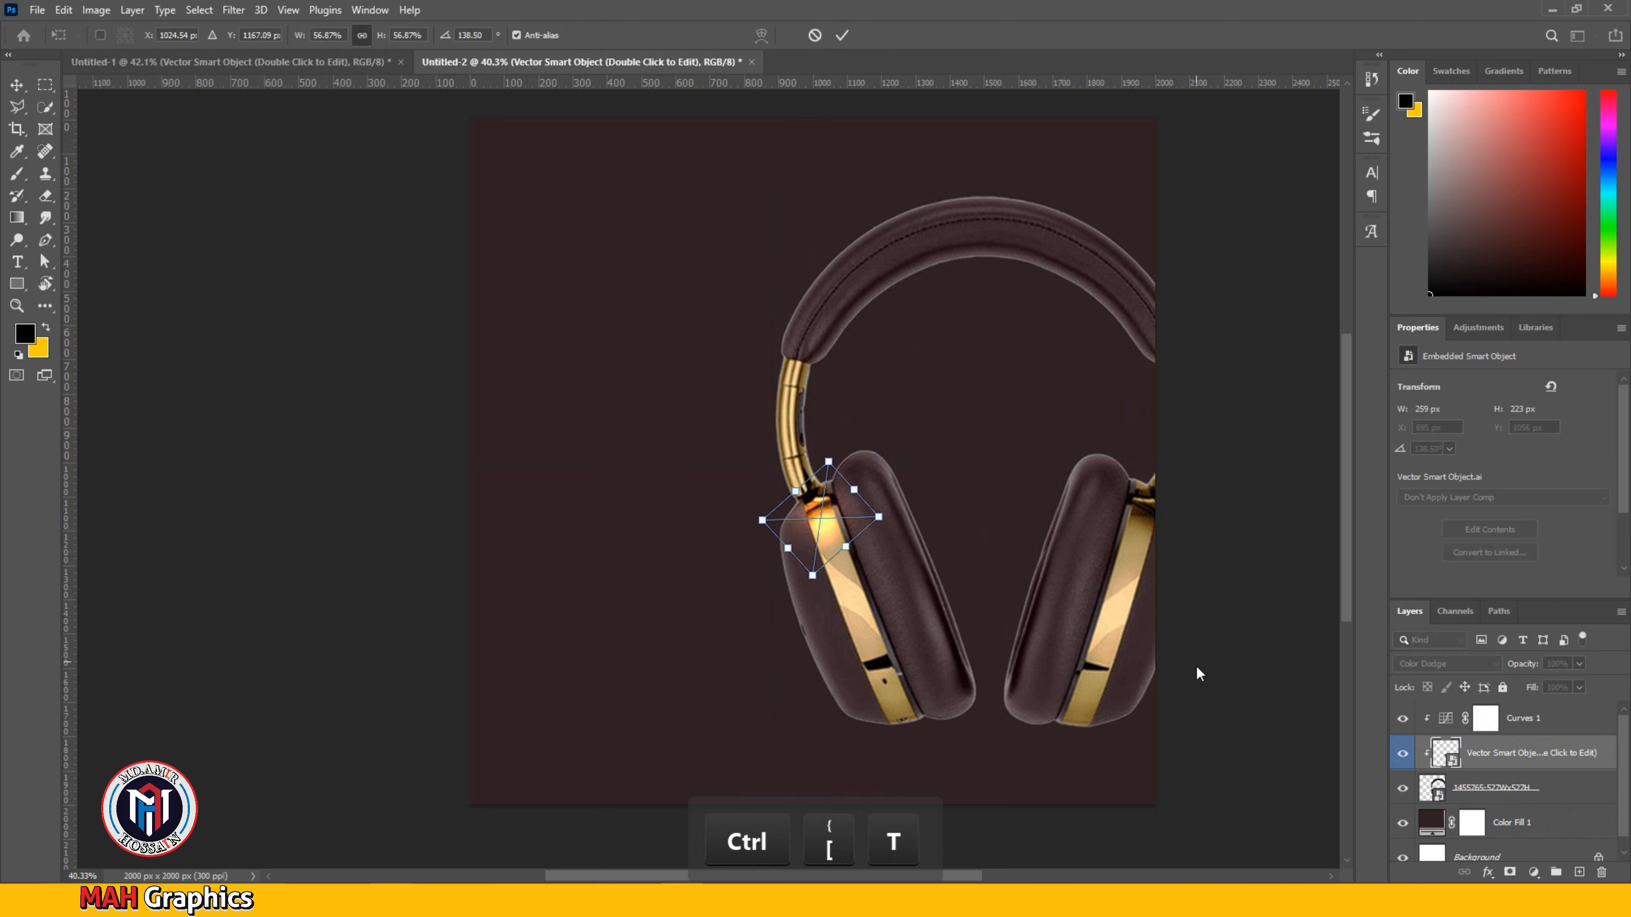
drag(900, 512, 842, 394)
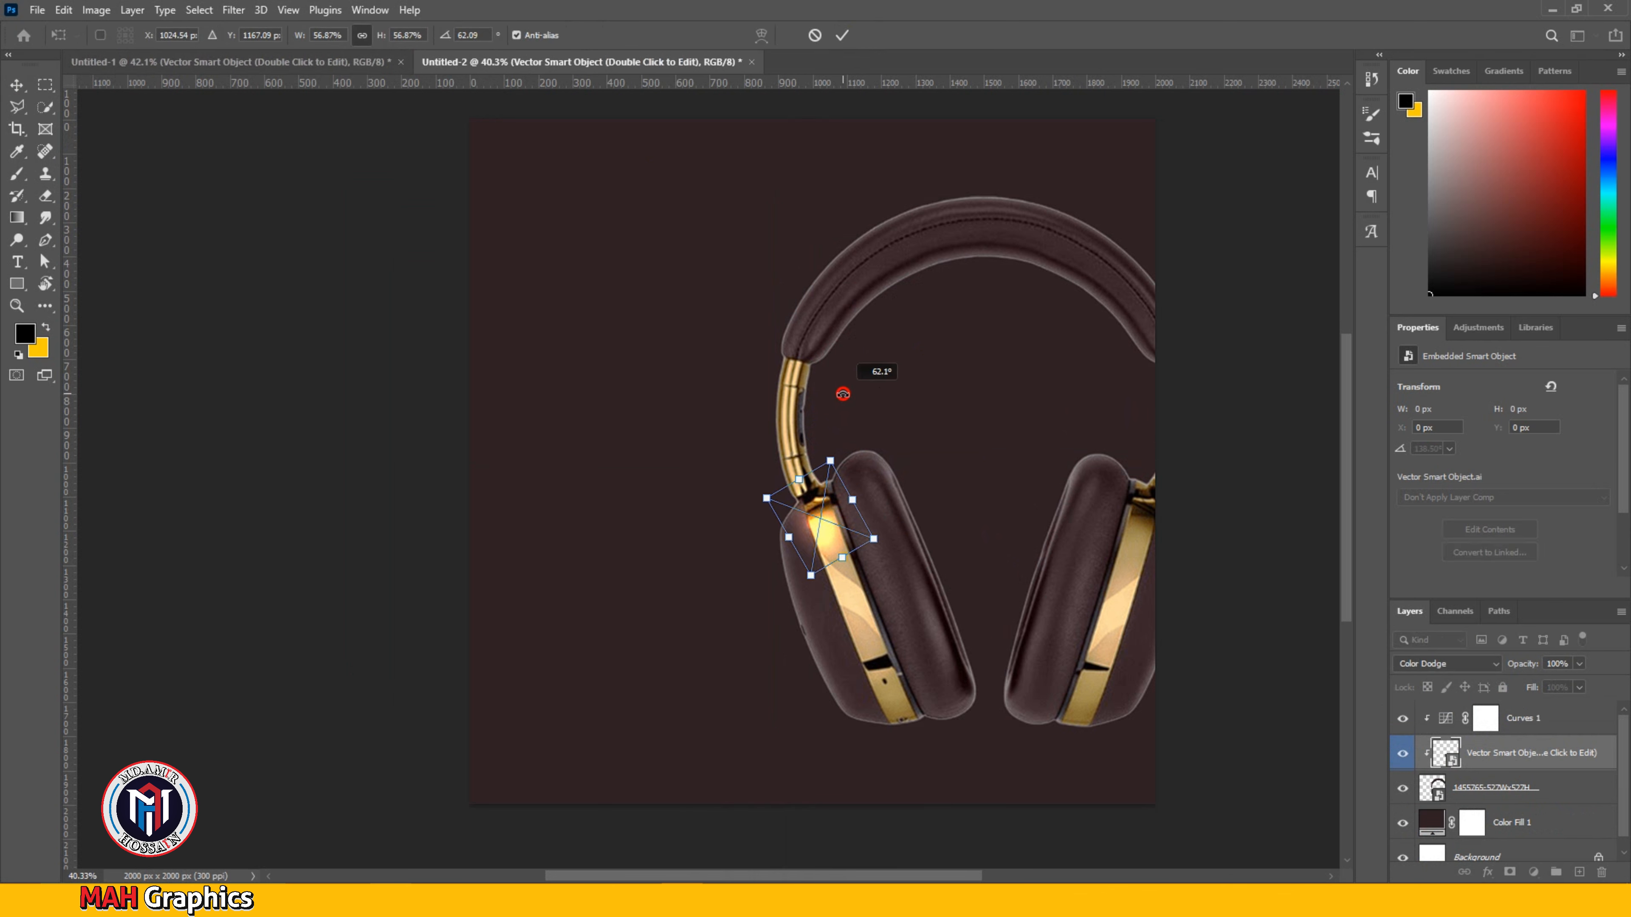
Step: Duplicate the glow onto the right ear cup's gold band, stretch it to about 109.64% × 53.98%, and rotate it to about 110.12°
drag(878, 555, 1137, 537)
click(840, 35)
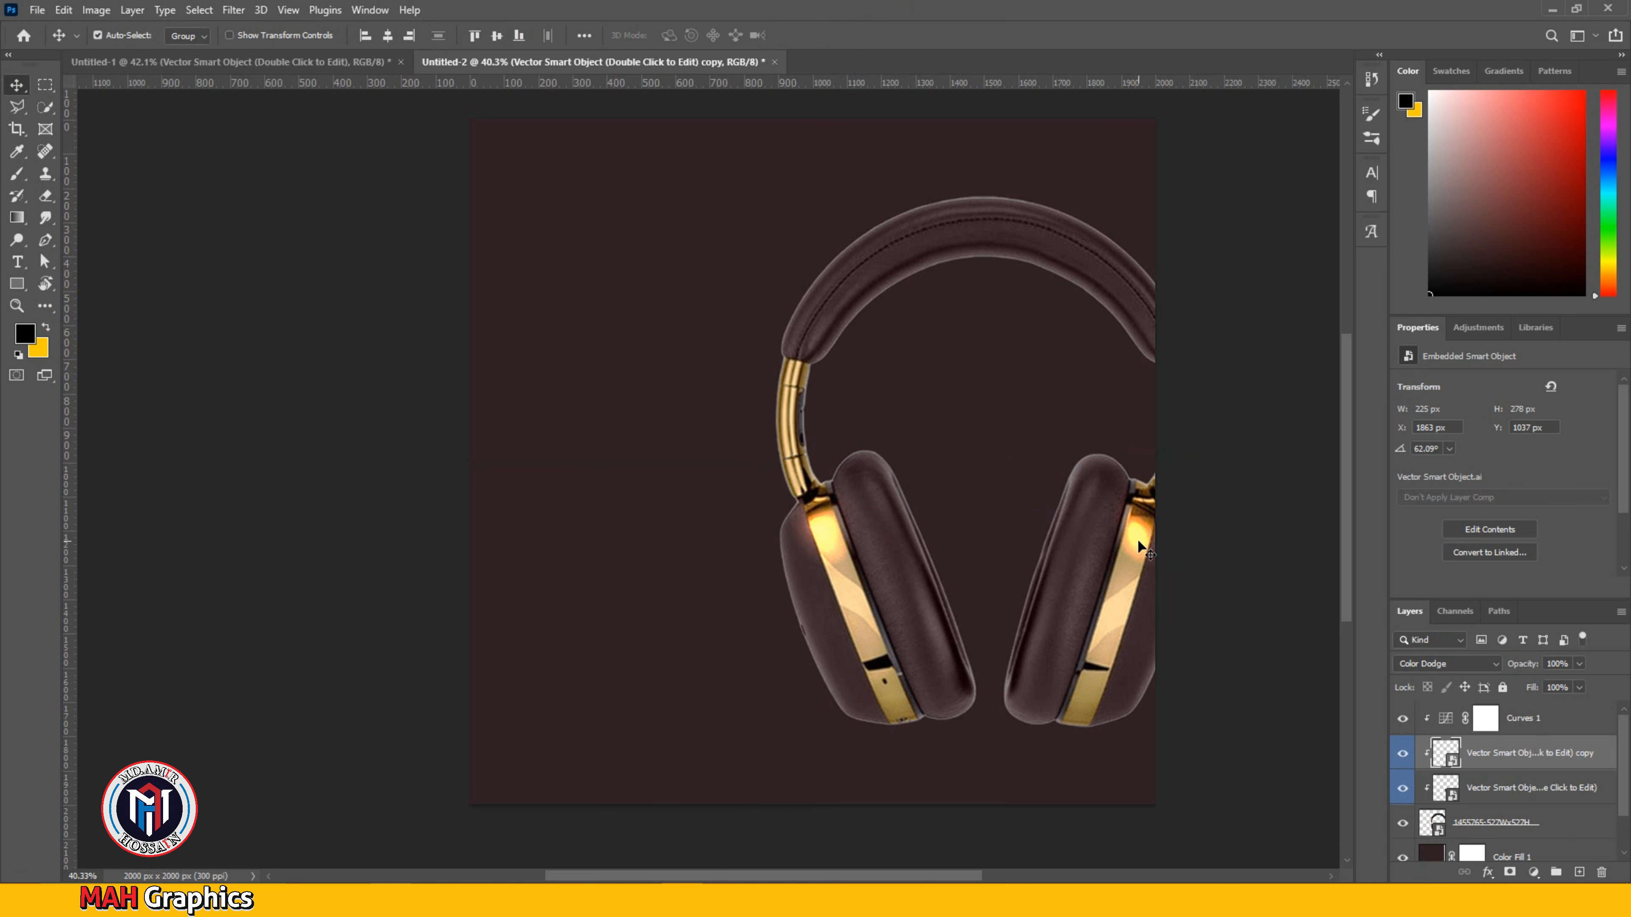
key(ctrl+t)
drag(1167, 442, 1117, 396)
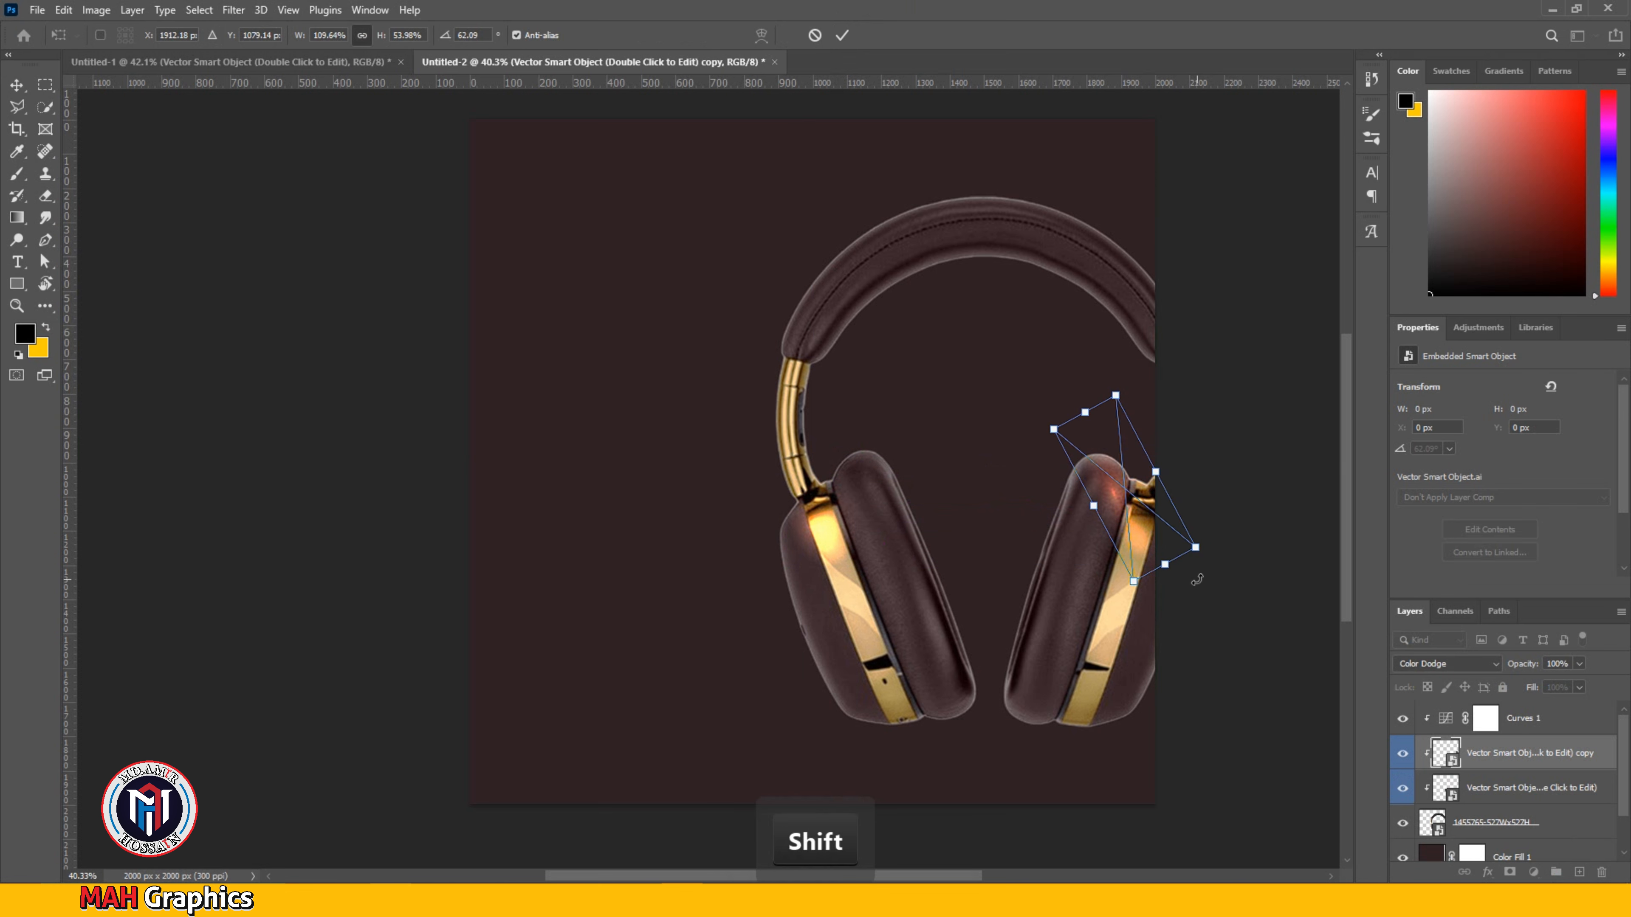
drag(1219, 581, 1136, 647)
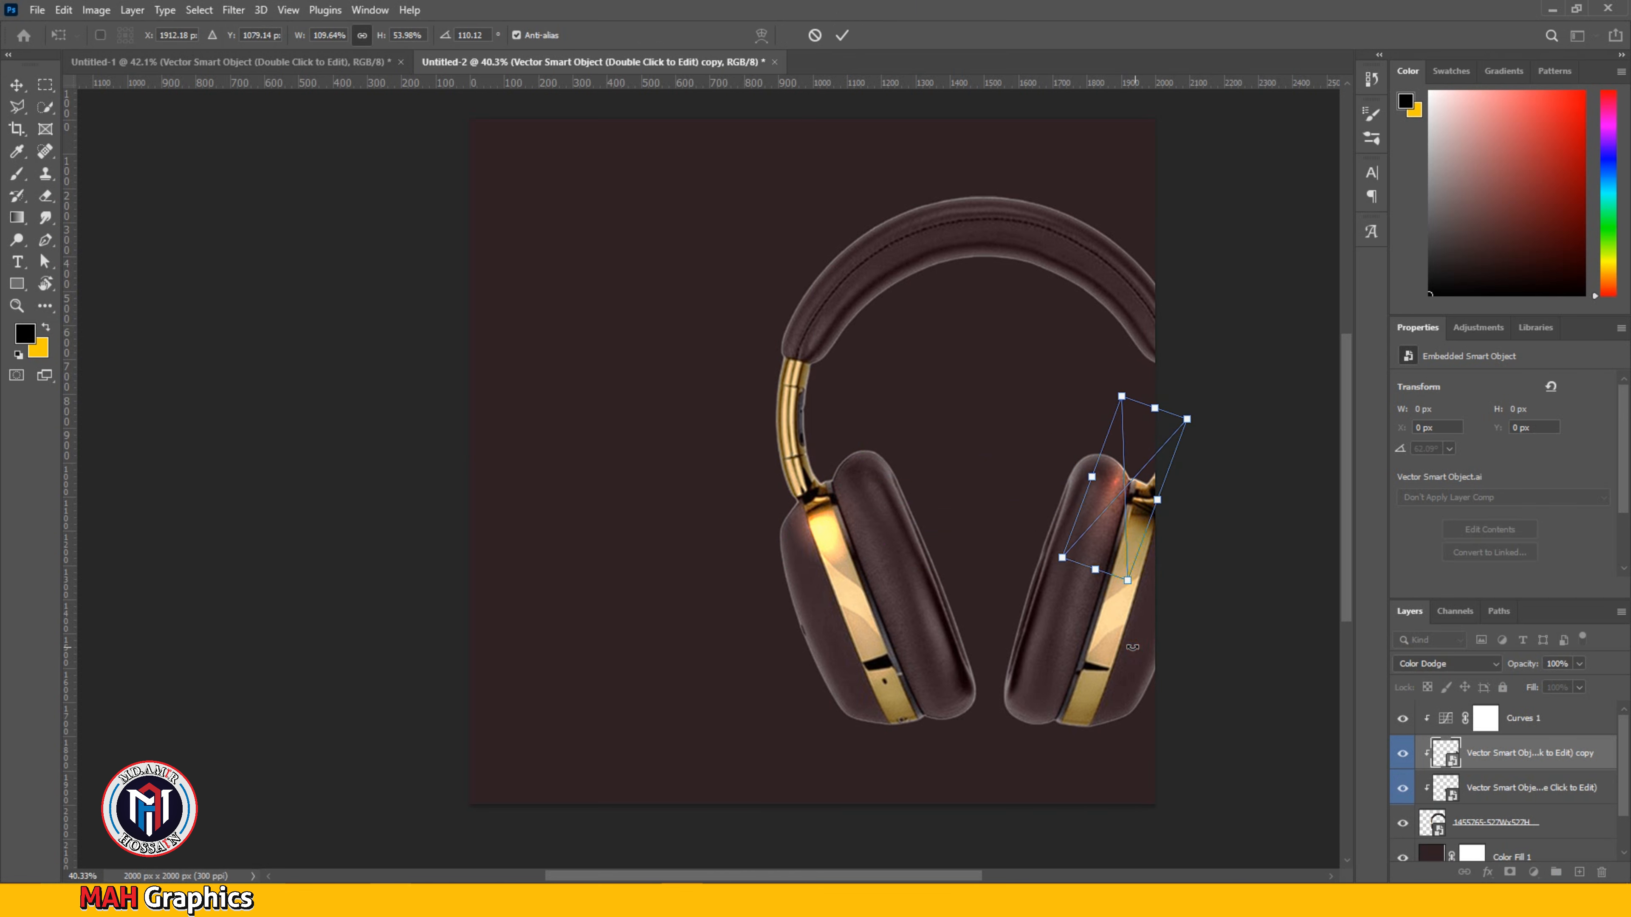
drag(1119, 492, 1147, 520)
click(841, 35)
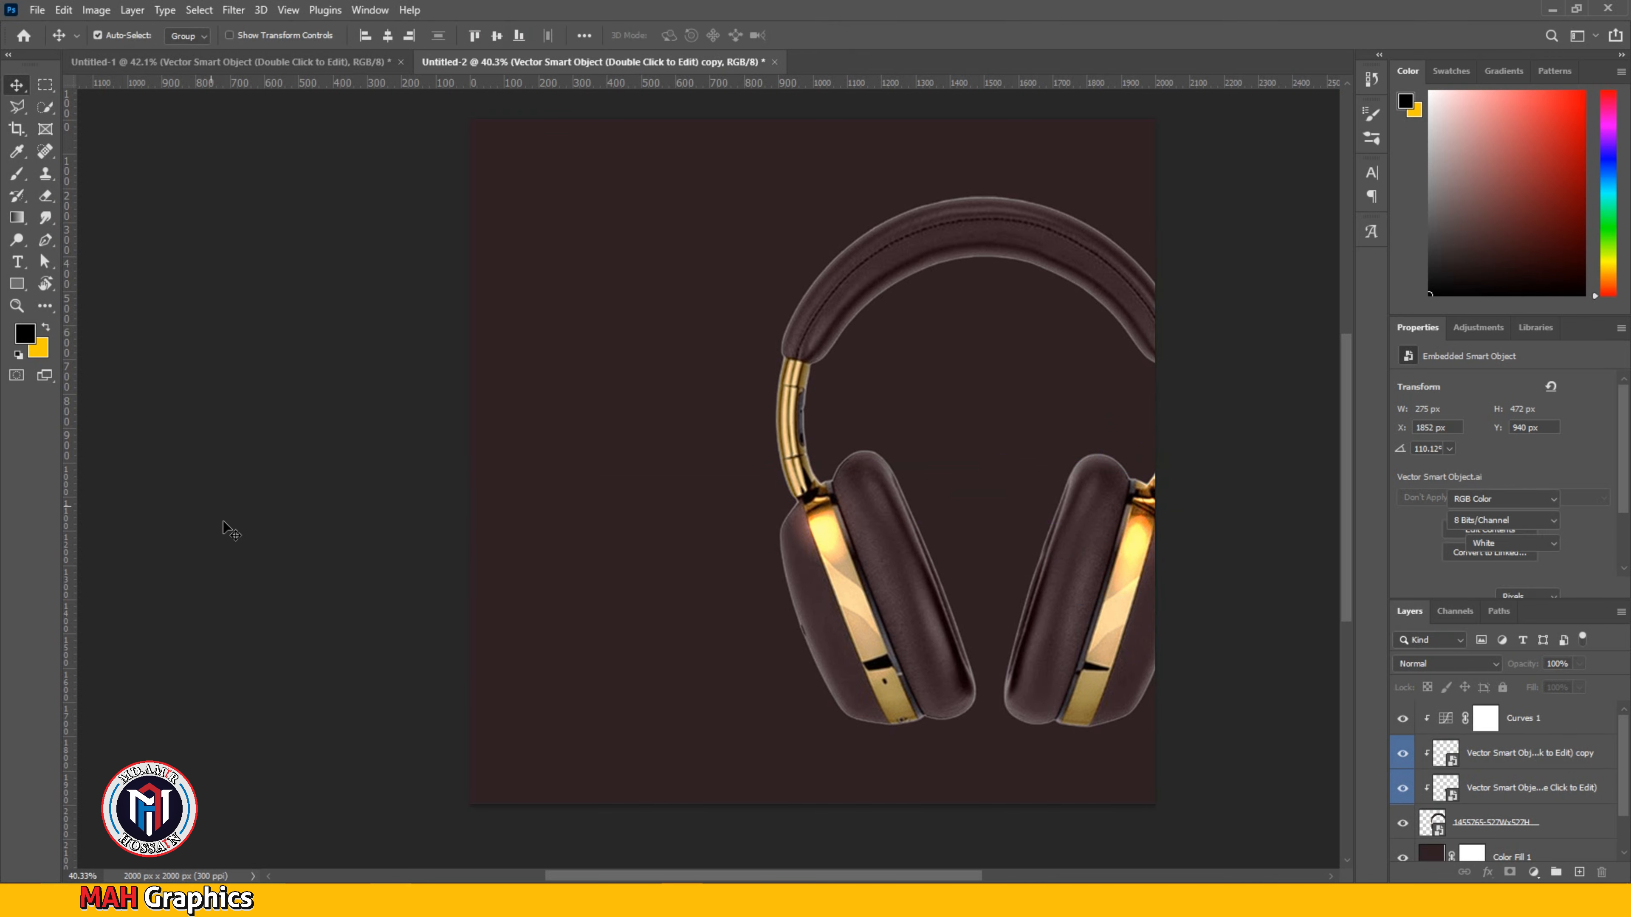
Step: Copy the "Montblanc MB 01 Headphone" title texts and the MAH Graphics logo from Untitled-1, placing the logo above the title at upper left
click(215, 61)
mouse_move(293, 344)
mouse_down()
mouse_move(552, 423)
mouse_move(299, 306)
mouse_move(313, 64)
mouse_move(597, 313)
mouse_move(619, 366)
mouse_move(635, 347)
mouse_up()
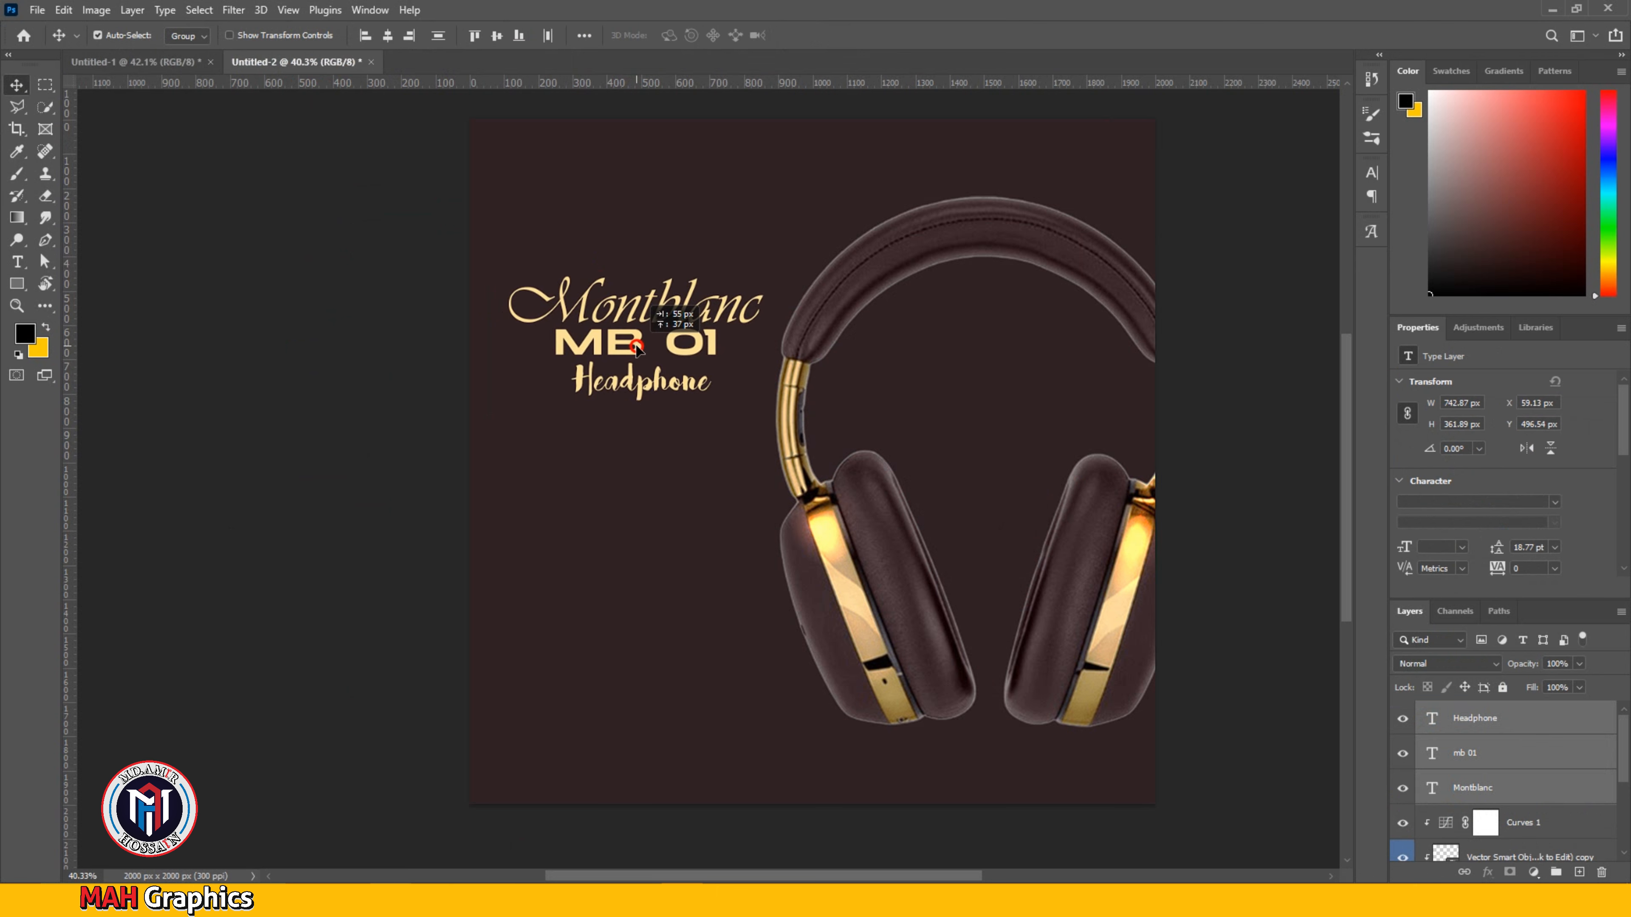
click(178, 59)
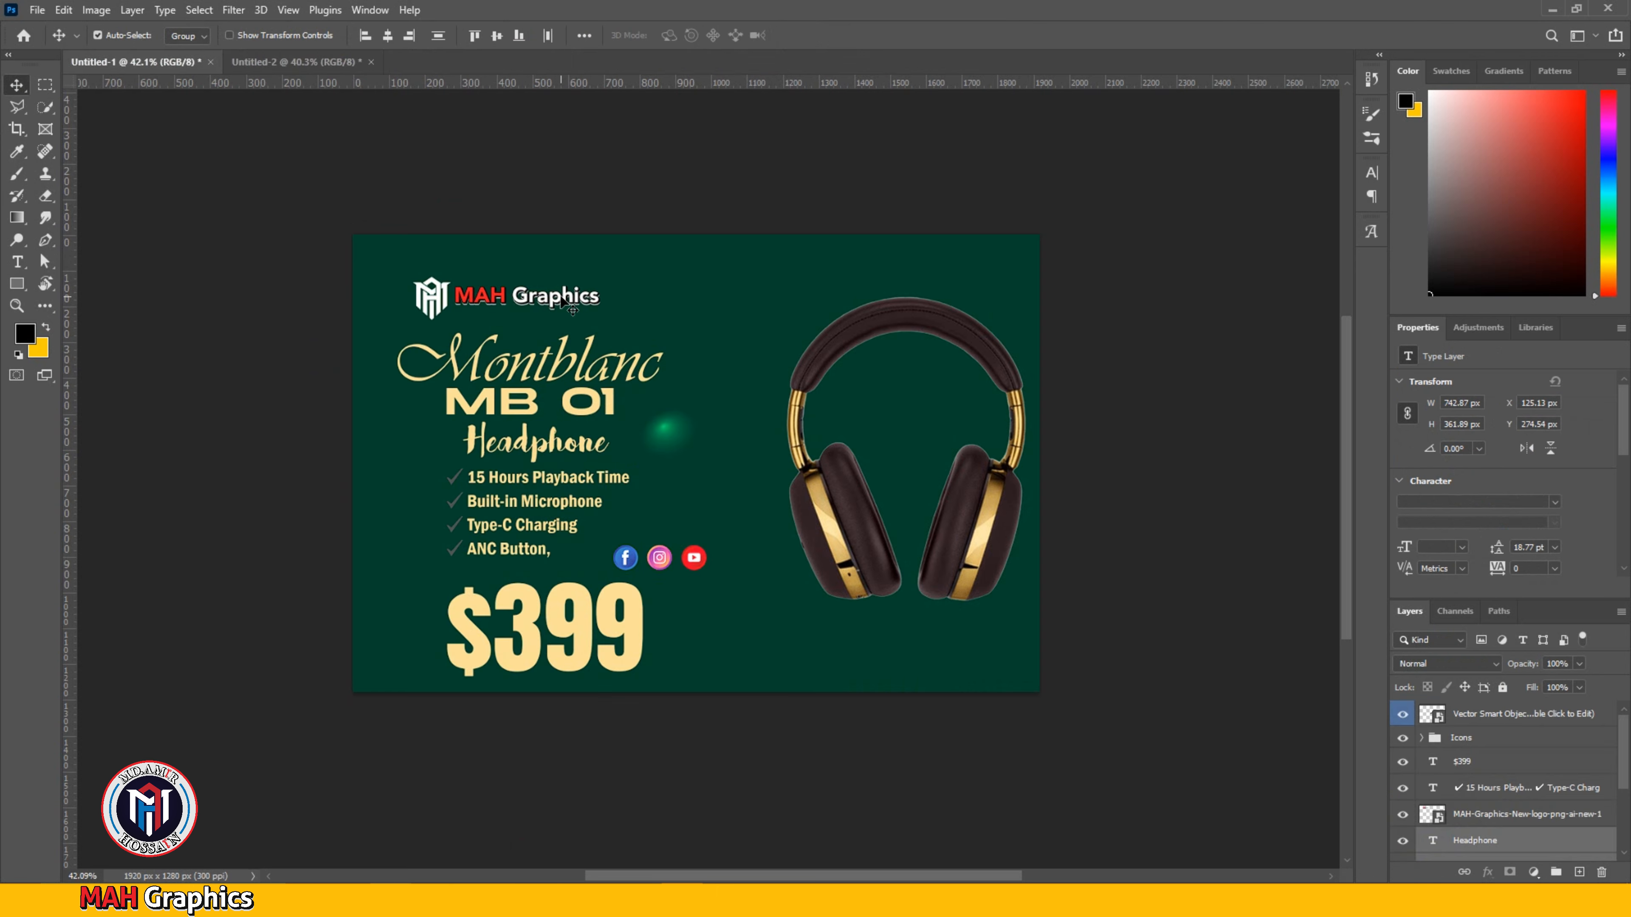
drag(563, 302, 303, 64)
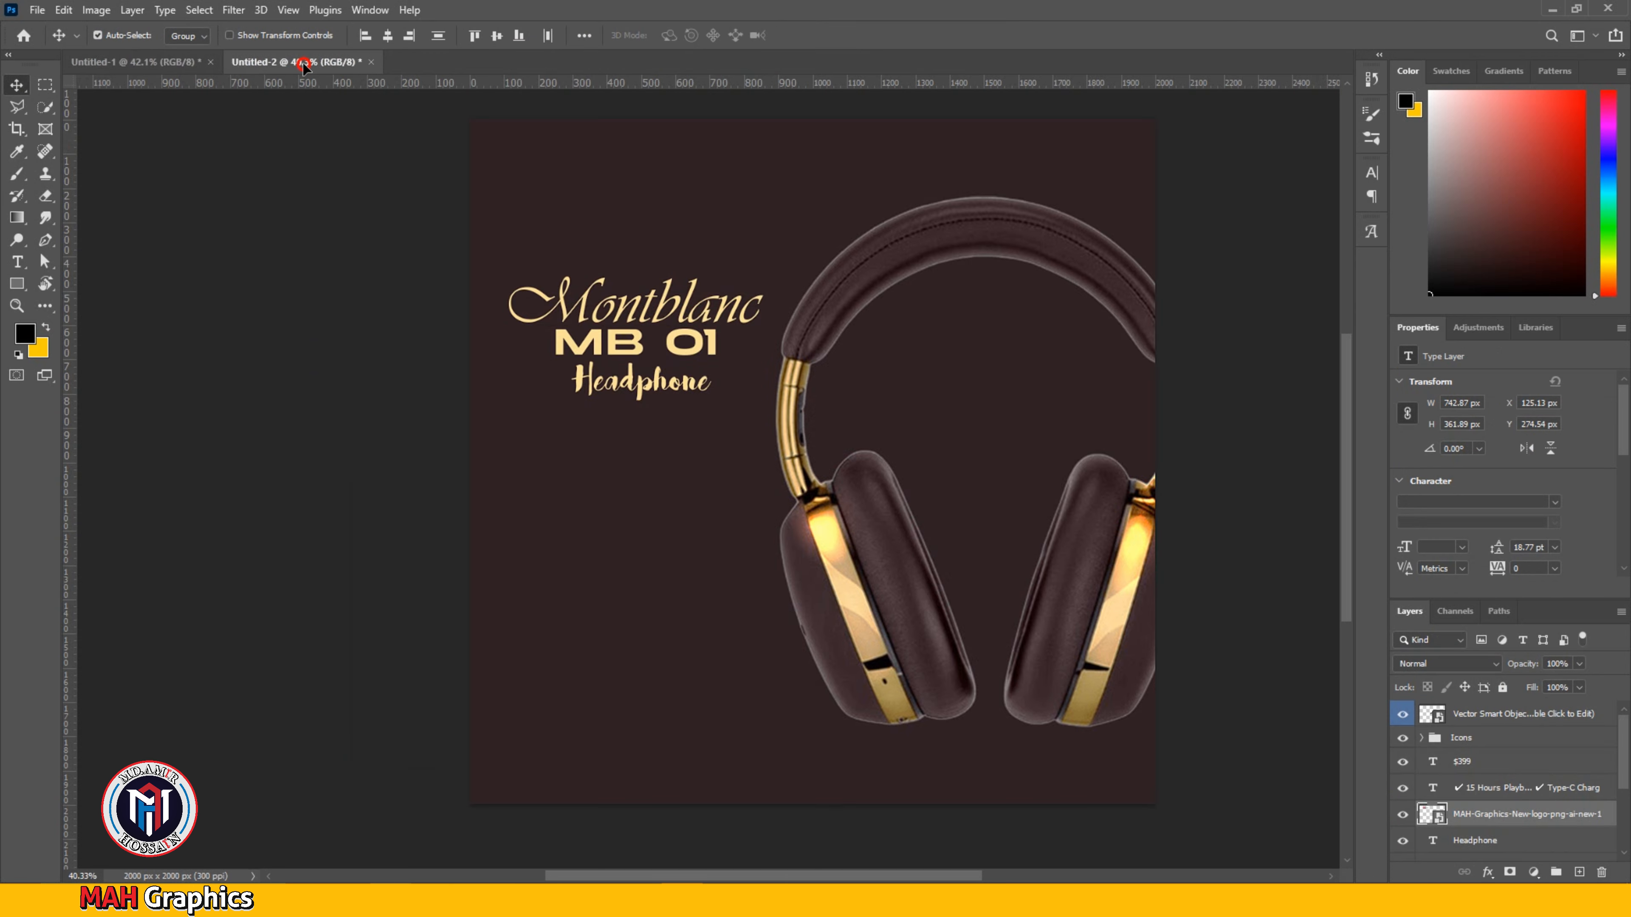
drag(625, 166, 587, 175)
Step: Copy the social media Icons group from Untitled-1 to the lower-left area of the Untitled-2 canvas
click(207, 68)
drag(693, 632, 474, 132)
drag(550, 797, 576, 745)
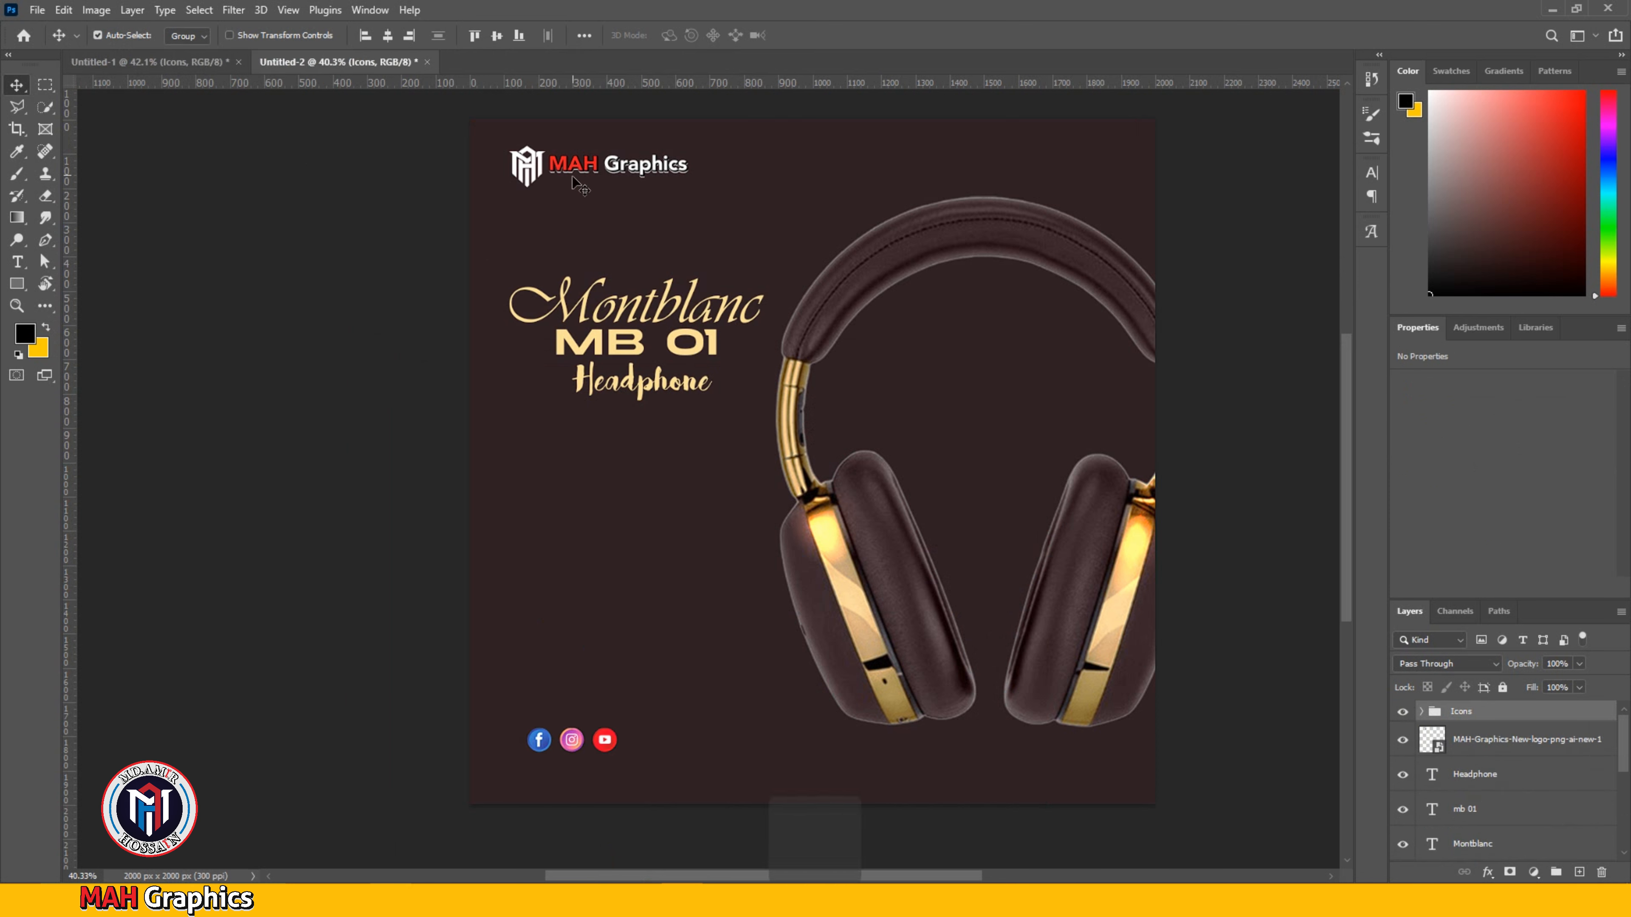
Step: Left-align the social icons with the MAH Graphics logo, relative to the selection, and move the icons slightly lower
shift+click(583, 172)
click(584, 35)
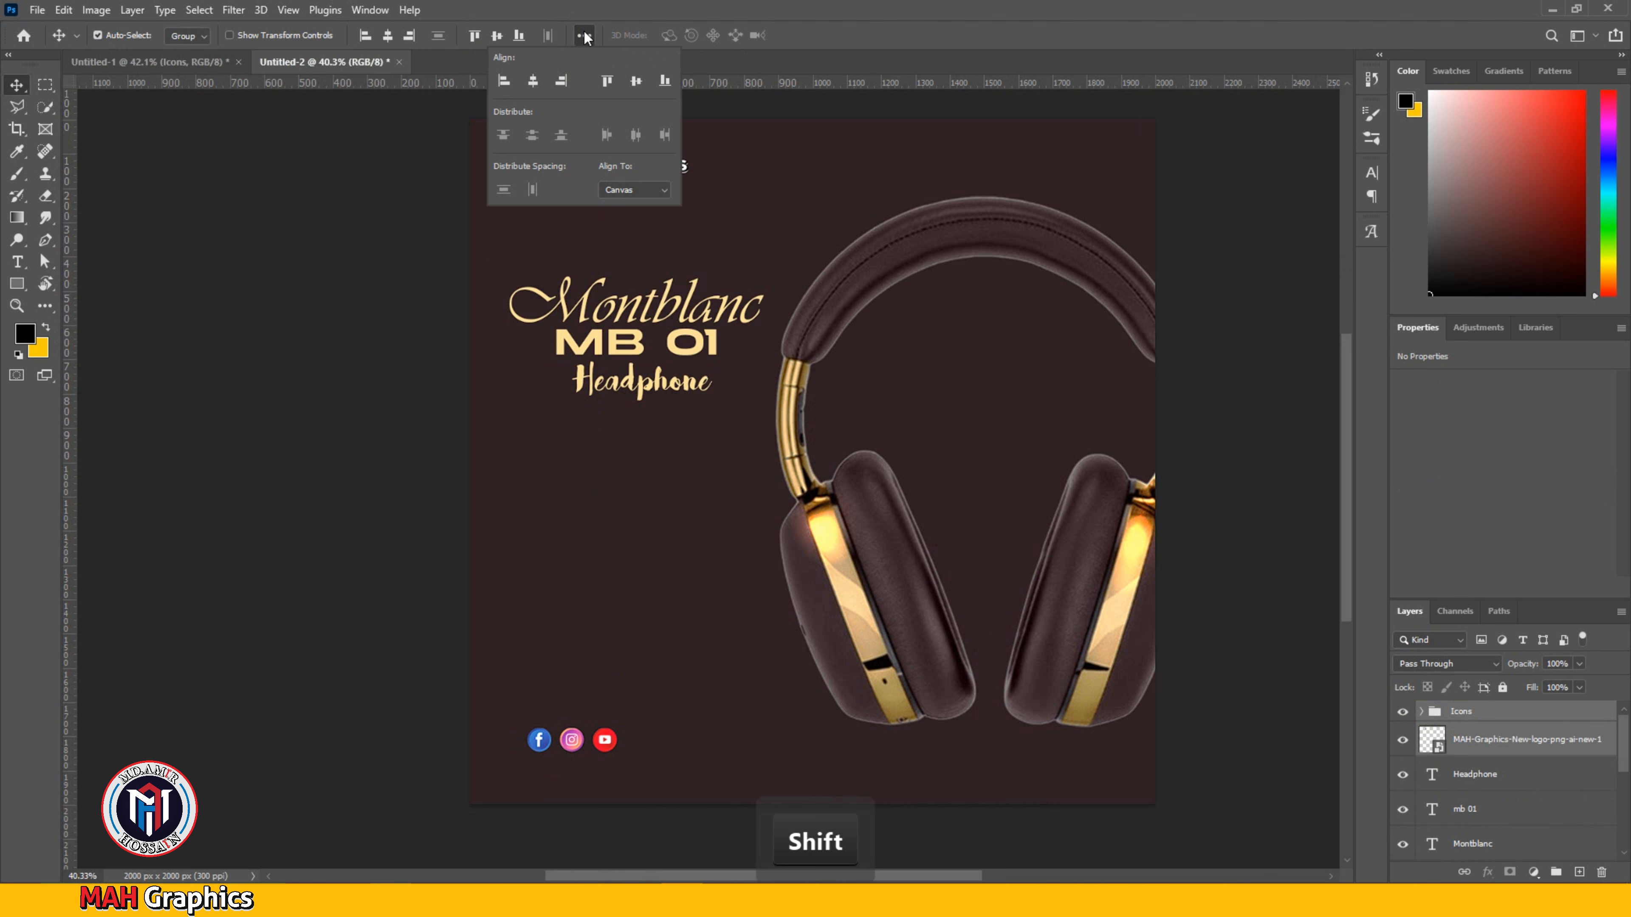
click(654, 187)
click(620, 211)
click(503, 80)
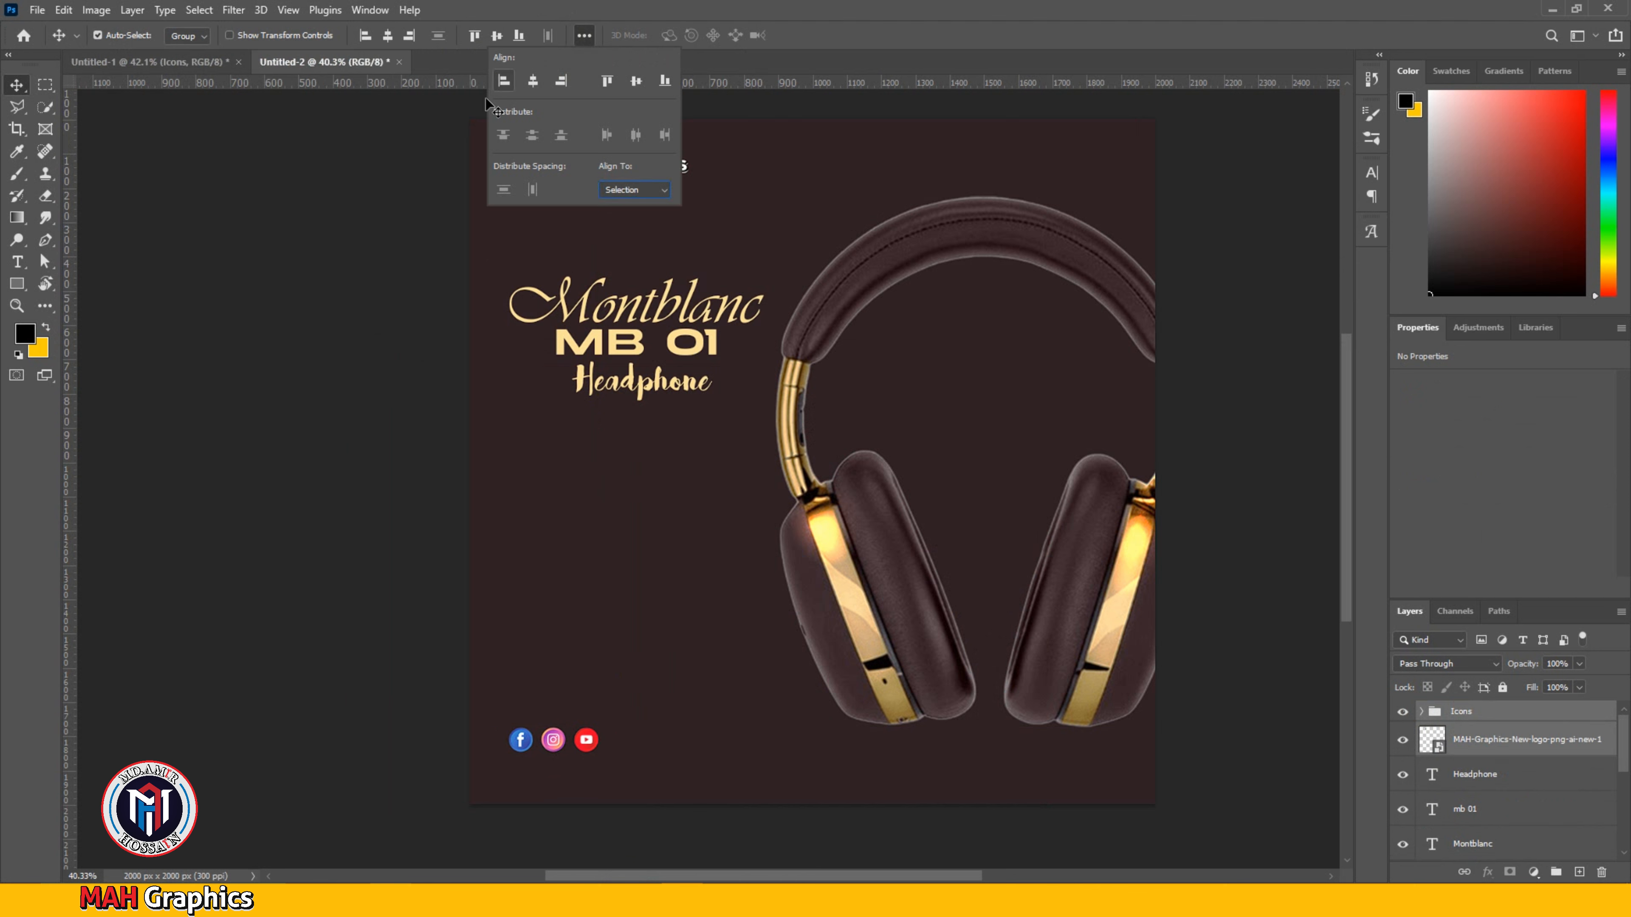
click(339, 338)
click(339, 338)
drag(554, 749, 556, 775)
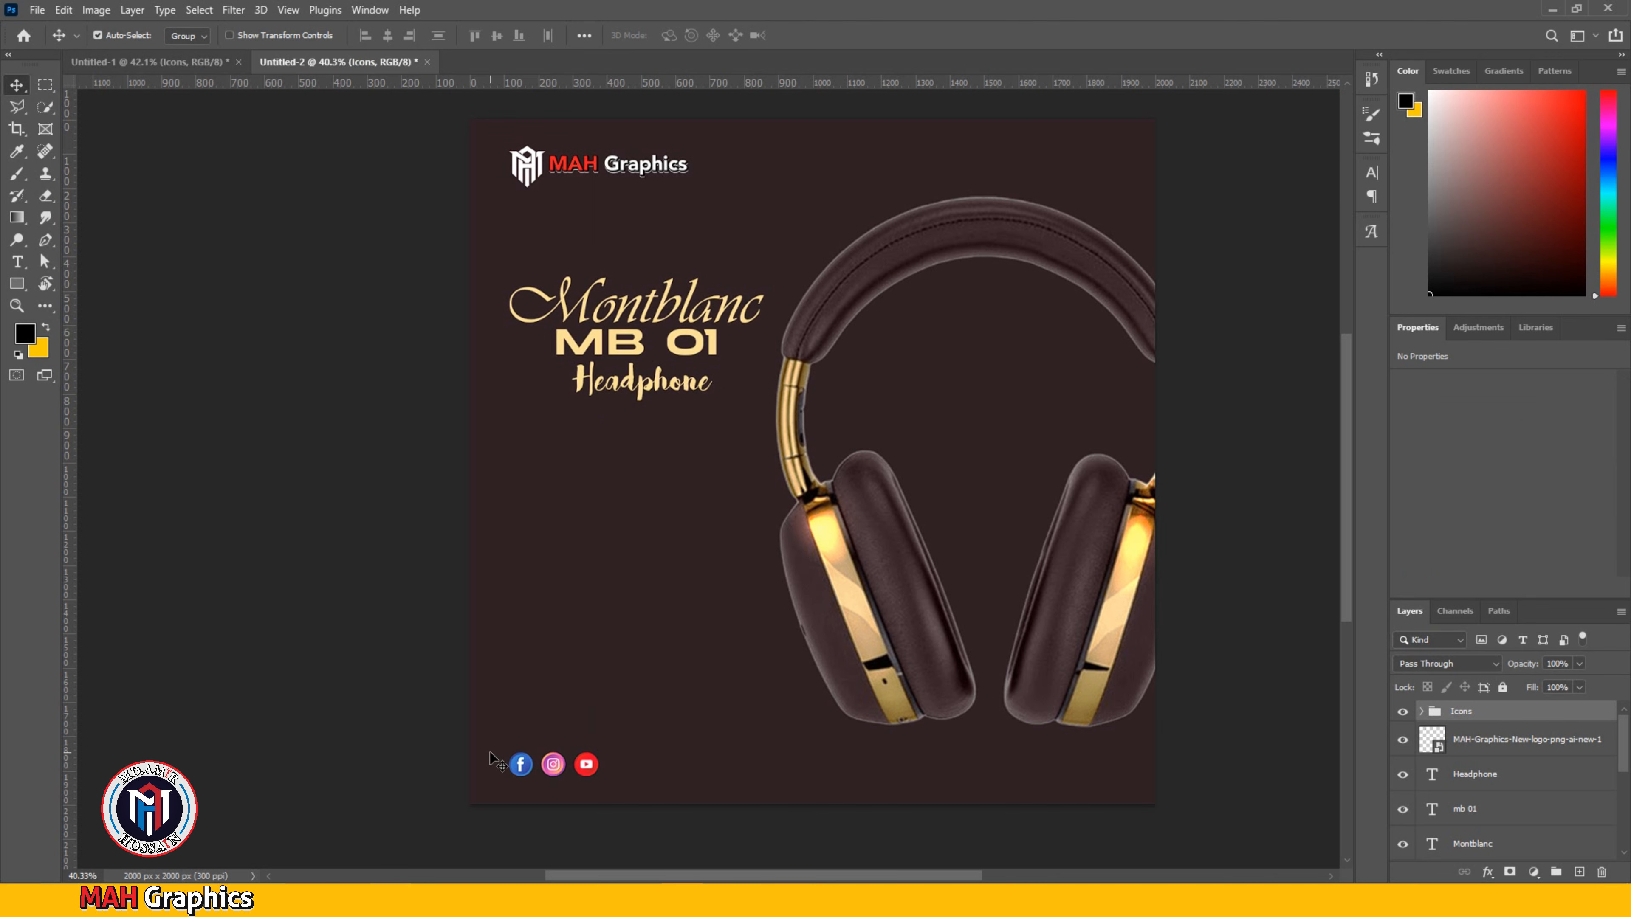
click(314, 571)
Step: Copy the feature checklist from Untitled-1 to below the headphone title in Untitled-2 and left-align the MB 01 text with it
click(173, 62)
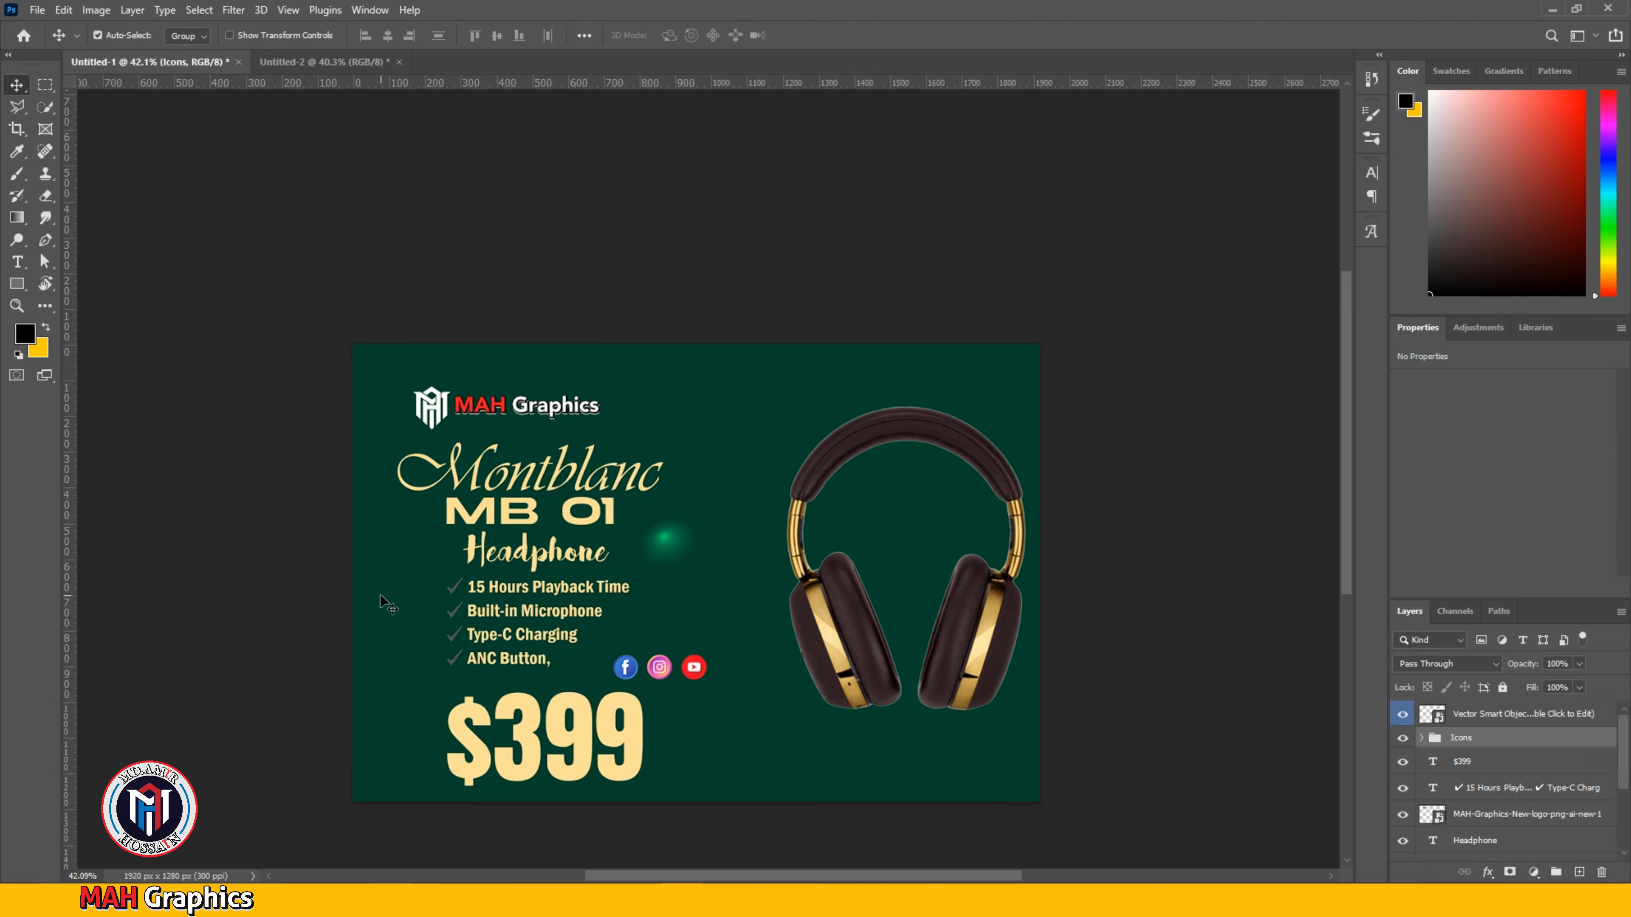
drag(495, 587, 543, 475)
drag(581, 542, 638, 477)
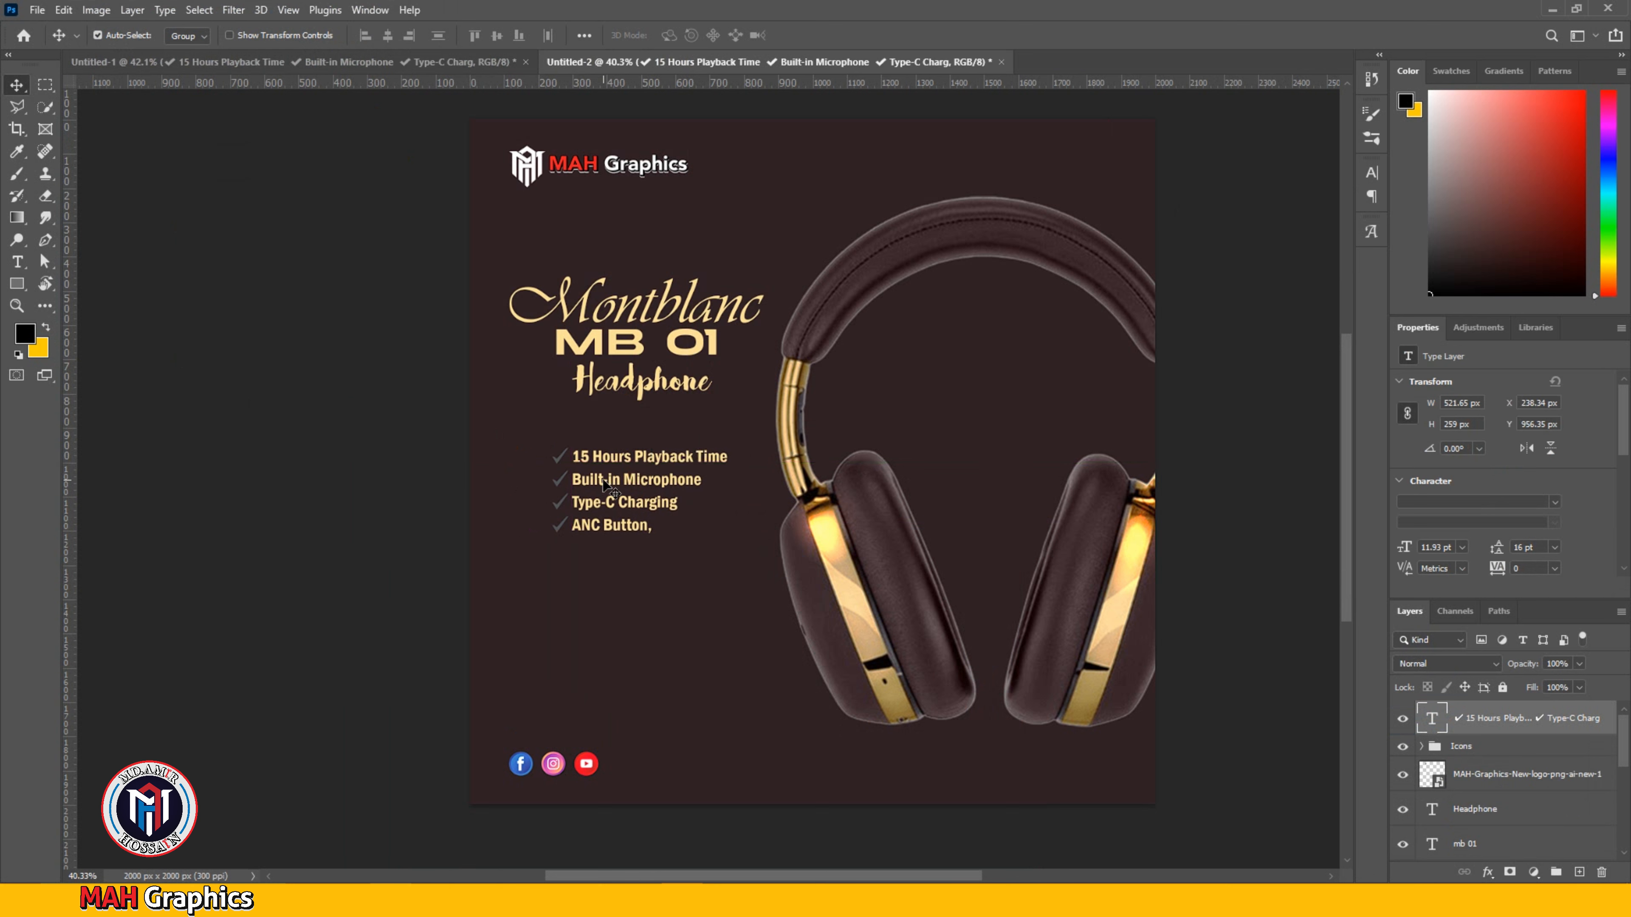
shift+click(578, 347)
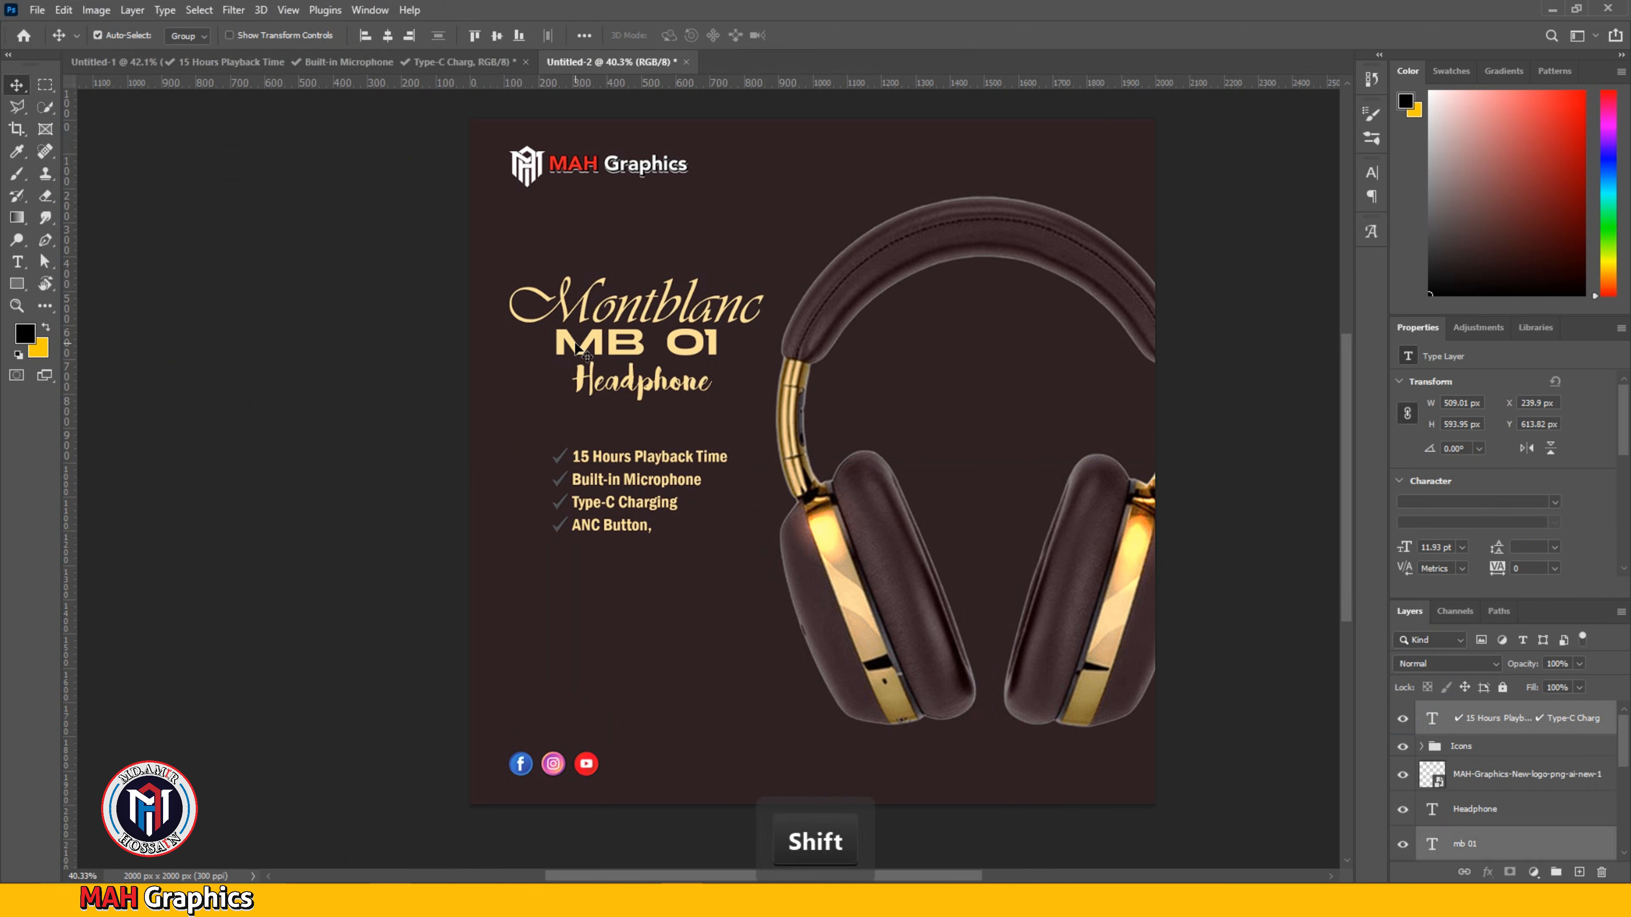
click(591, 35)
click(587, 34)
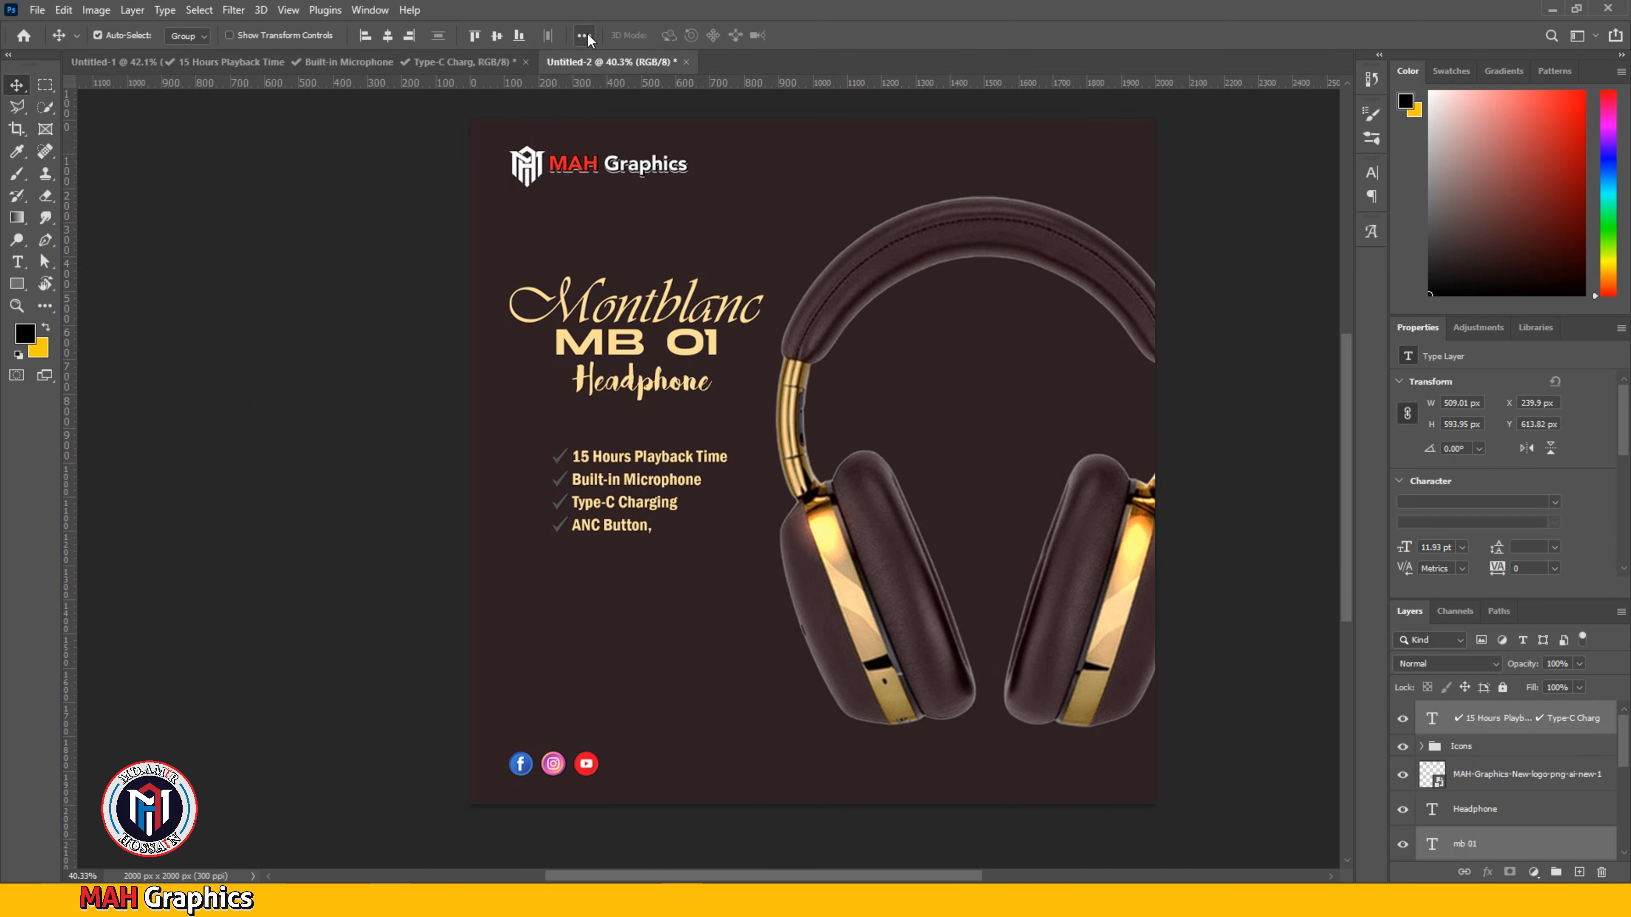
click(364, 36)
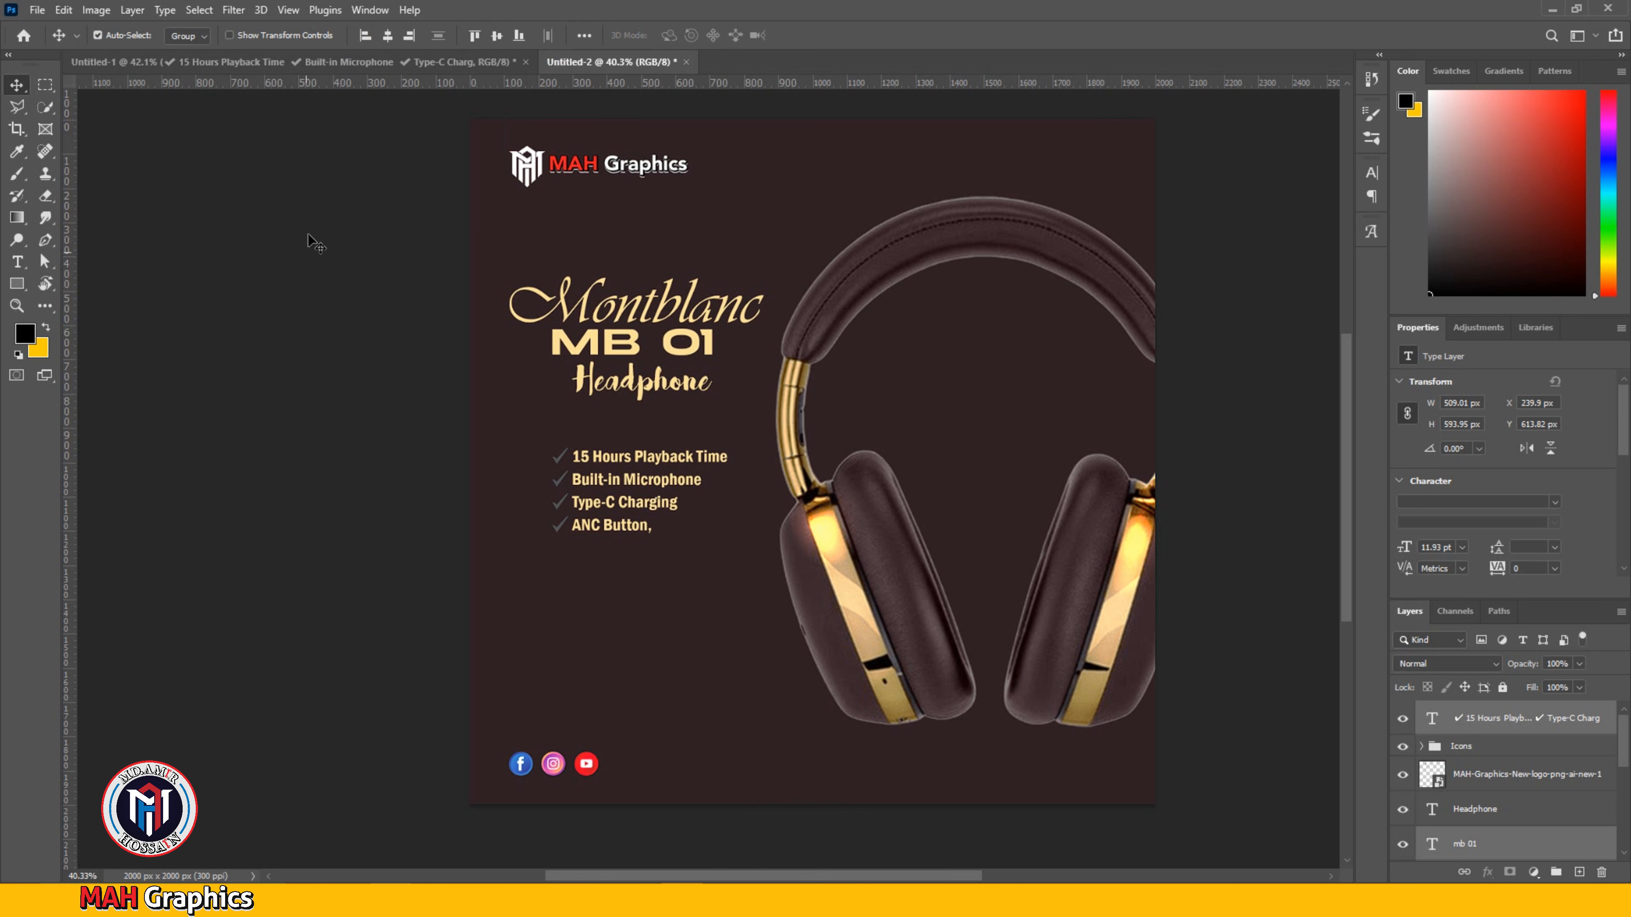
Step: Copy the $399 price text from Untitled-1 to below the feature checklist in Untitled-2 and left-align the MB 01 text with it
click(187, 63)
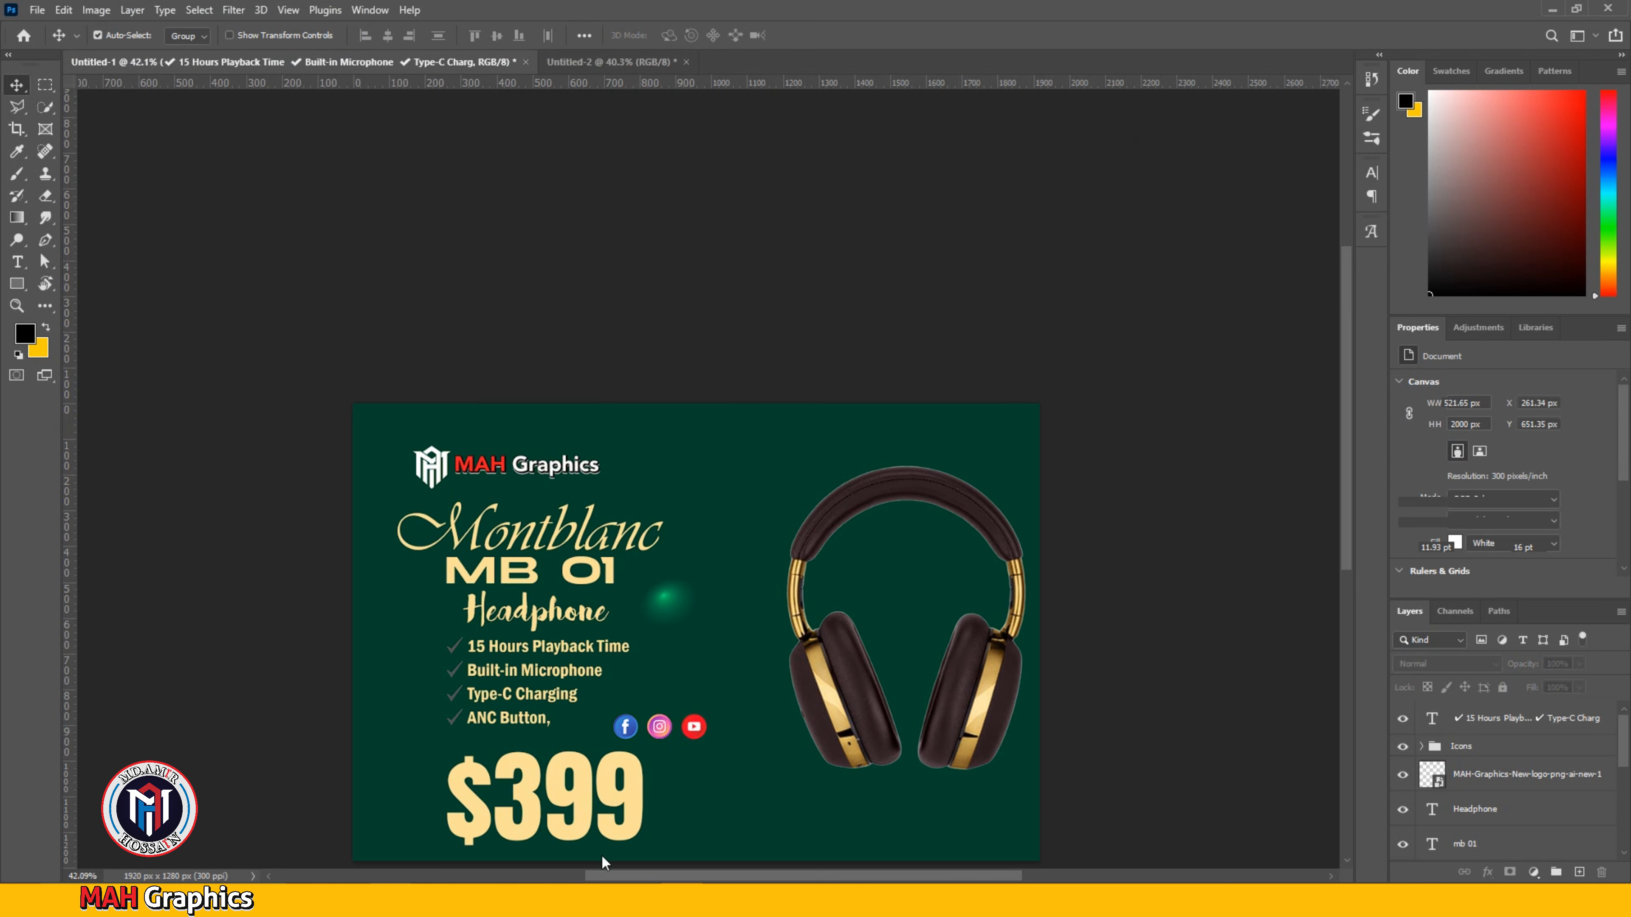
drag(578, 761, 663, 542)
drag(606, 644, 676, 580)
scroll(602, 639, down, 1)
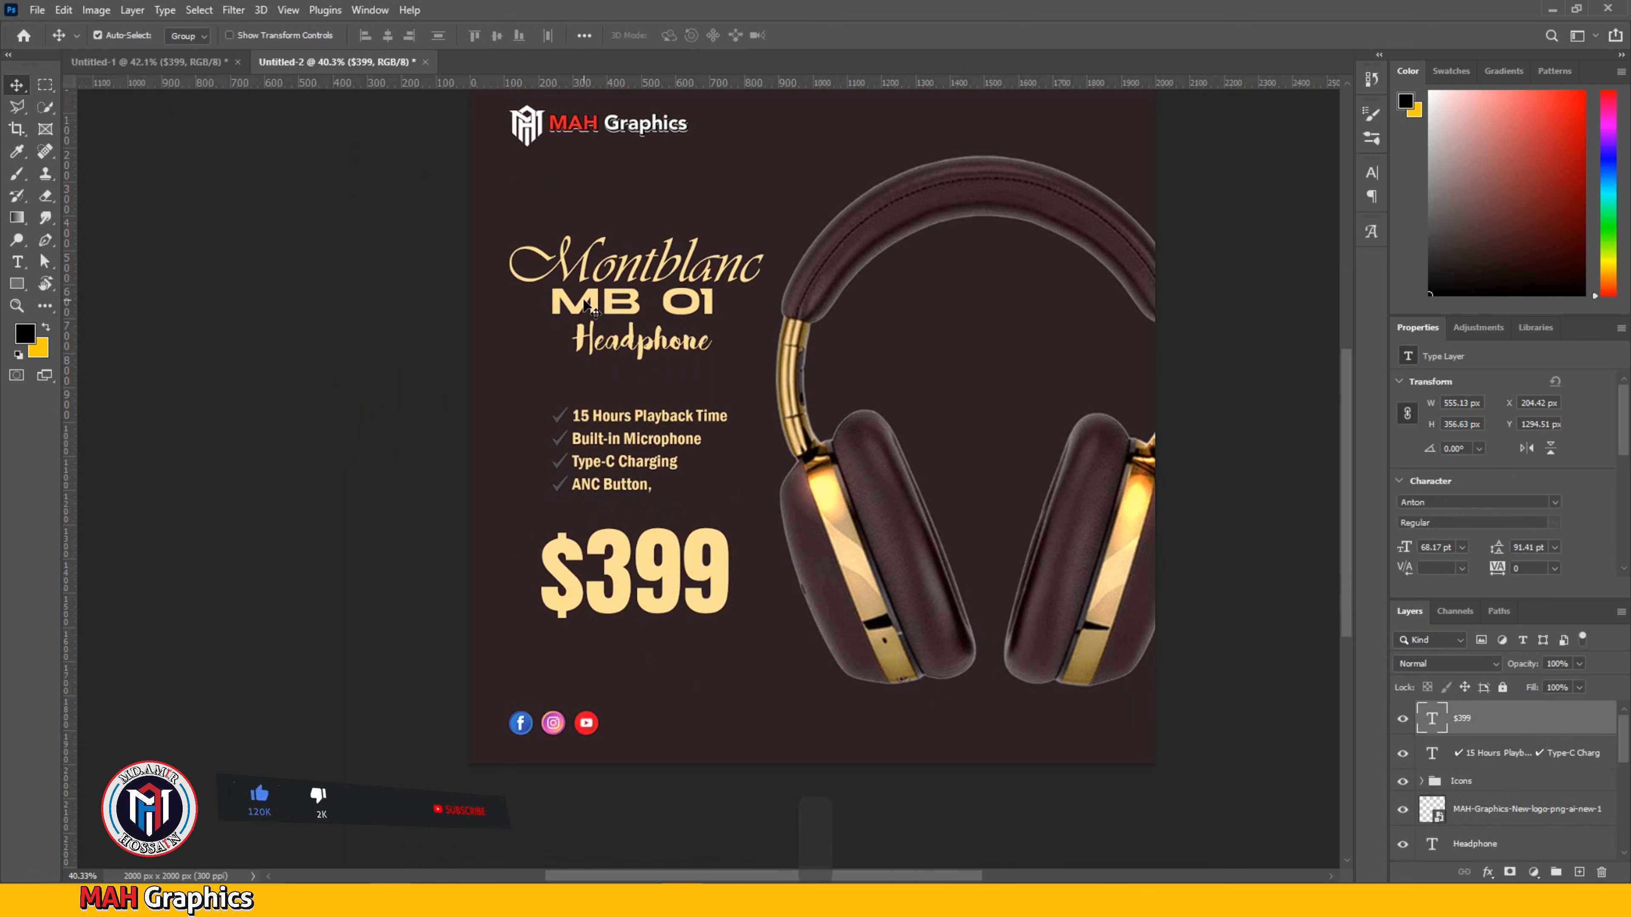
shift+click(600, 301)
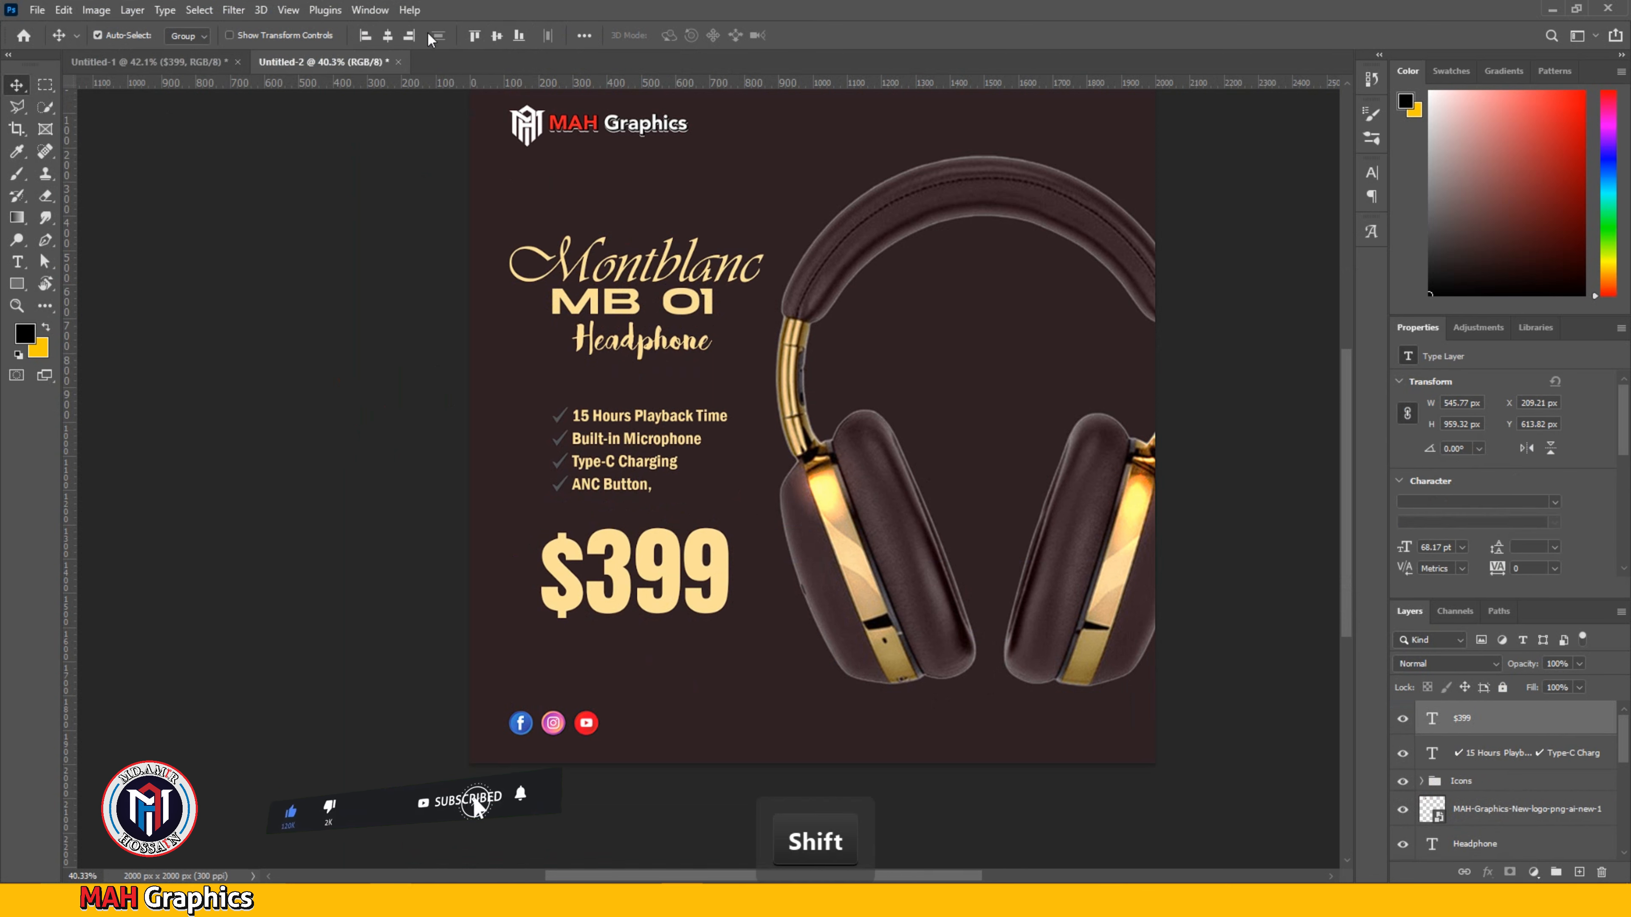
click(367, 36)
click(403, 472)
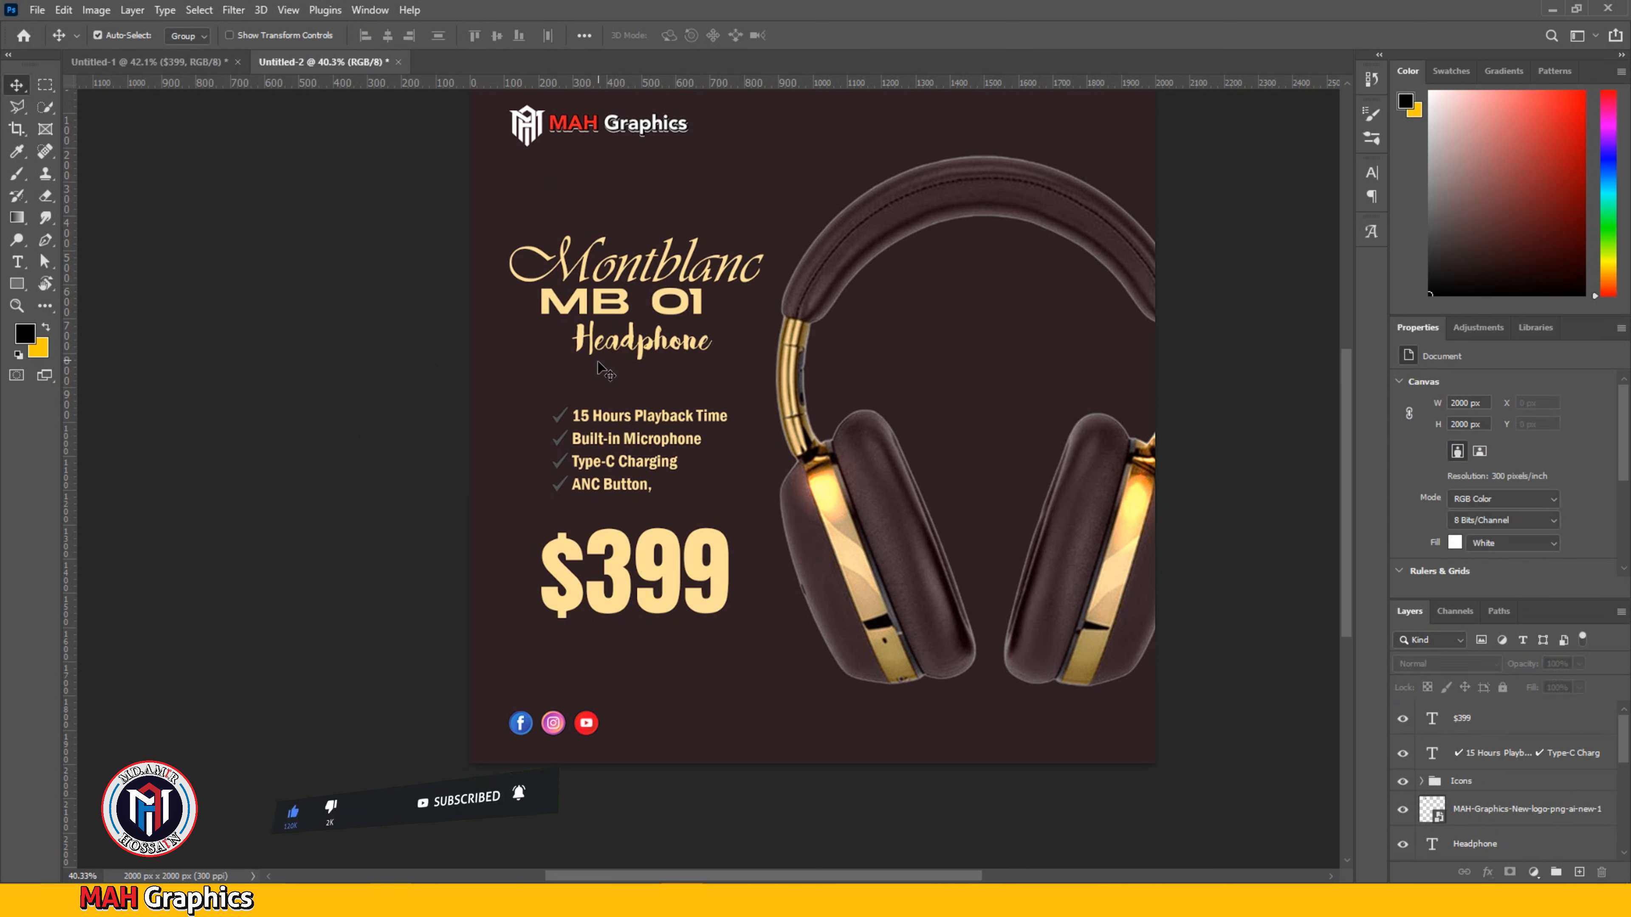
Step: Left-align the MB 01, Headphone and feature checklist texts with each other and nudge them right to about X 257 px
click(603, 308)
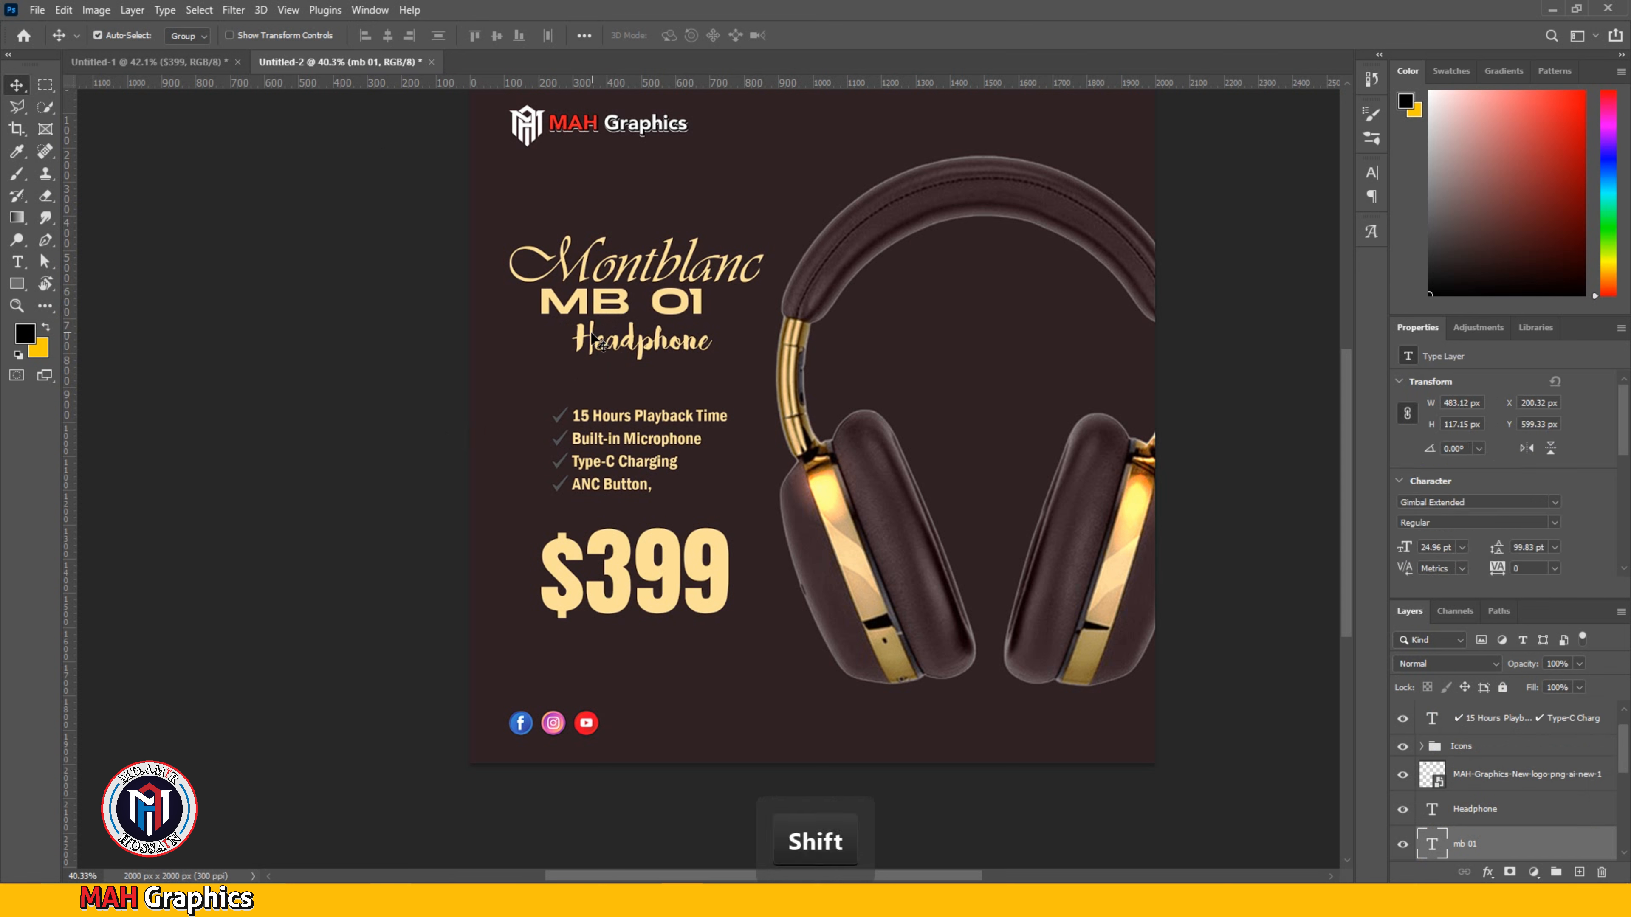
shift+click(581, 344)
shift+click(582, 416)
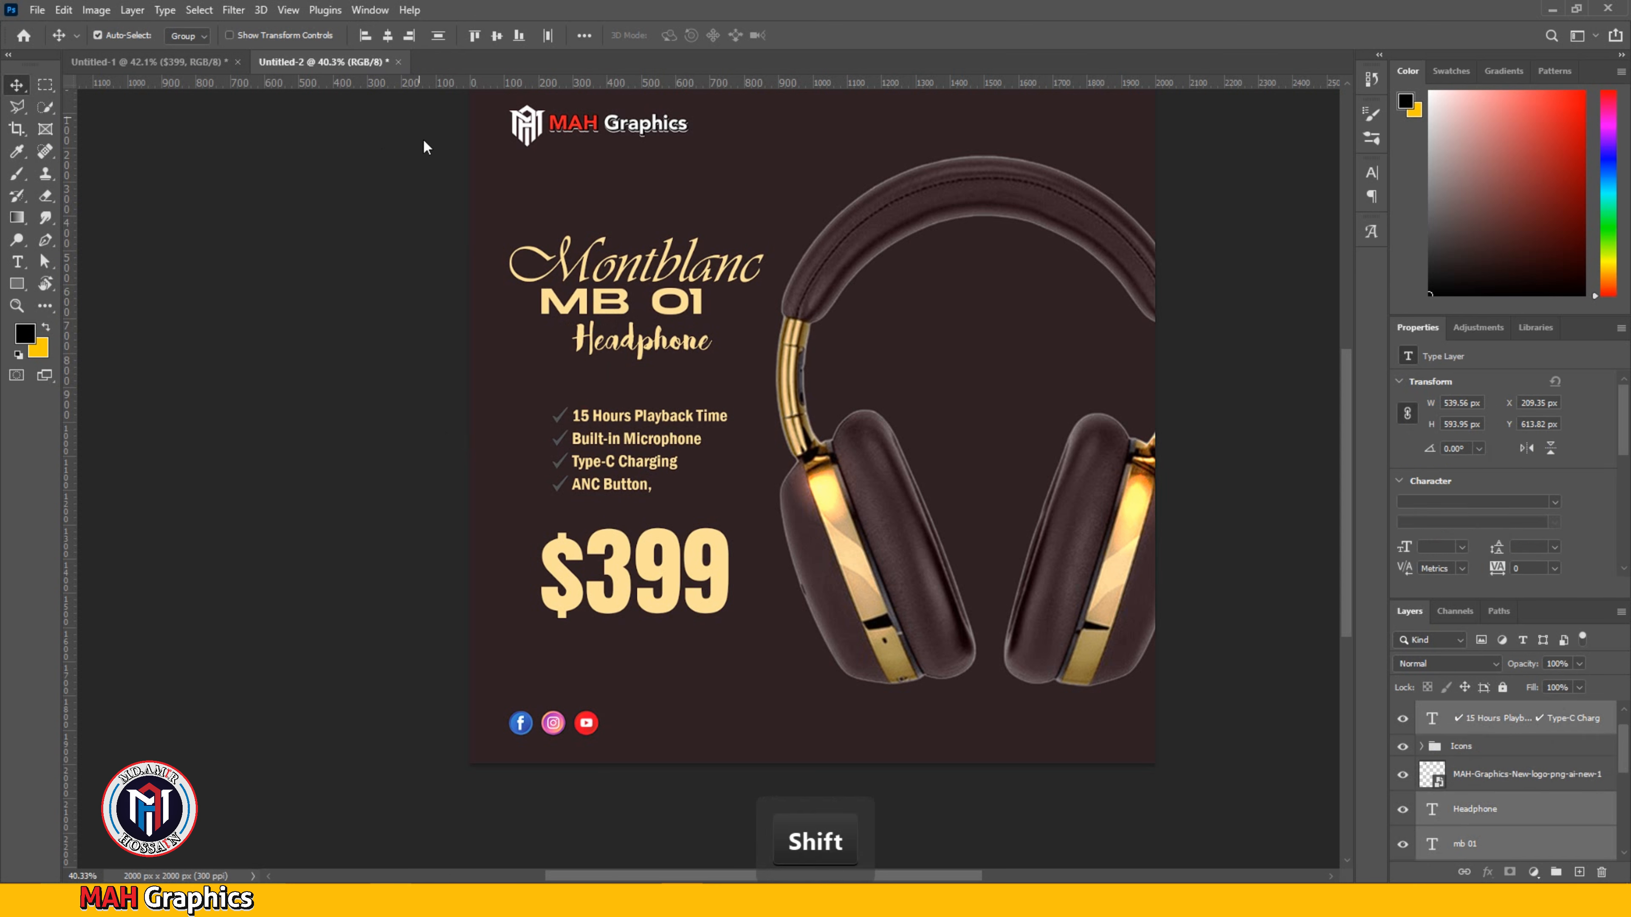
click(365, 36)
key(Right)
key(Right)
key(Right)
key(Right)
key(Right)
key(Right)
key(Right)
key(Right)
key(Right)
key(Right)
key(Right)
key(Right)
key(Right)
key(Right)
key(Right)
key(Right)
key(Right)
key(Right)
key(Right)
key(Right)
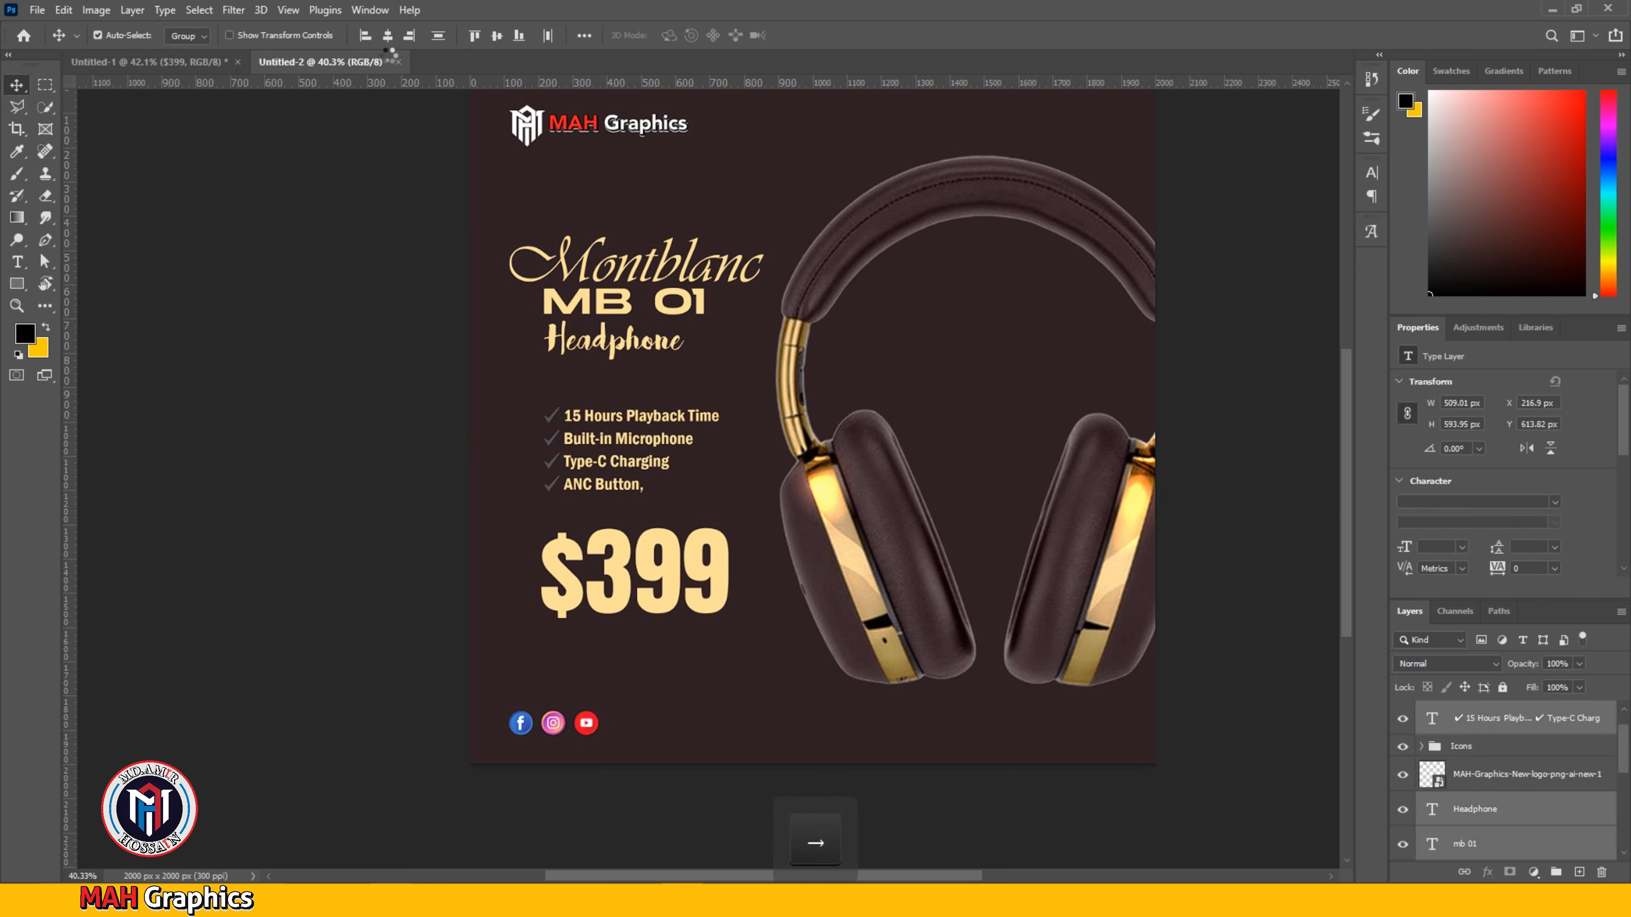
key(Right)
key(Right)
key(Right)
key(Right)
key(Right)
key(Right)
key(Right)
key(Right)
key(Right)
key(Right)
key(Right)
key(Right)
key(Right)
key(Right)
key(Right)
key(Right)
key(Right)
key(Right)
key(Right)
key(Right)
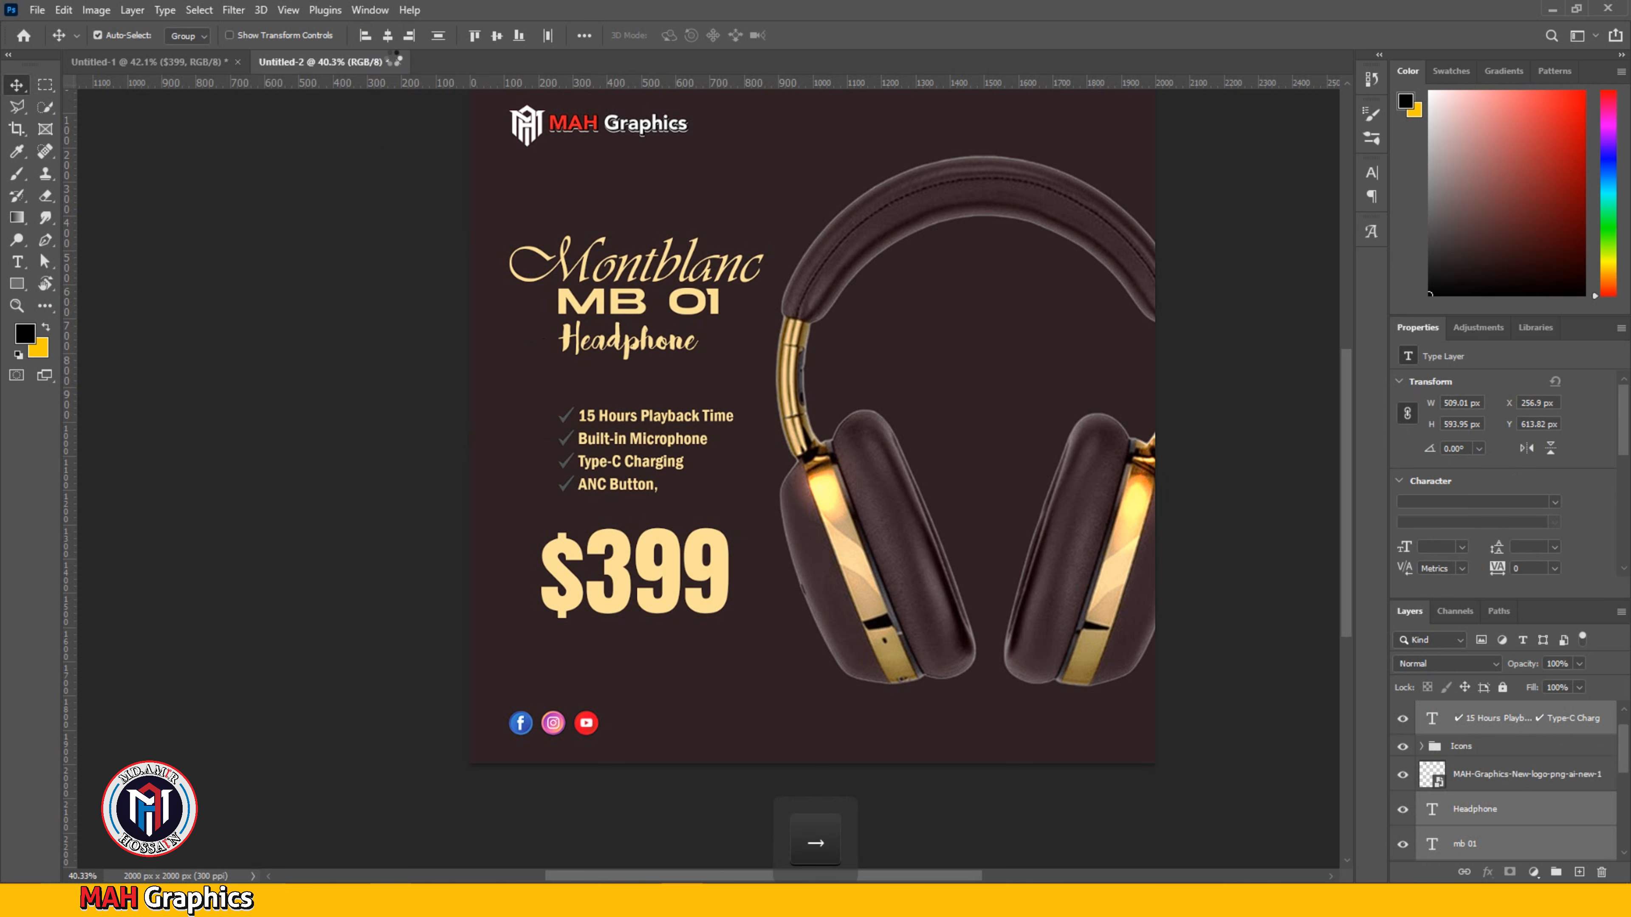
click(281, 604)
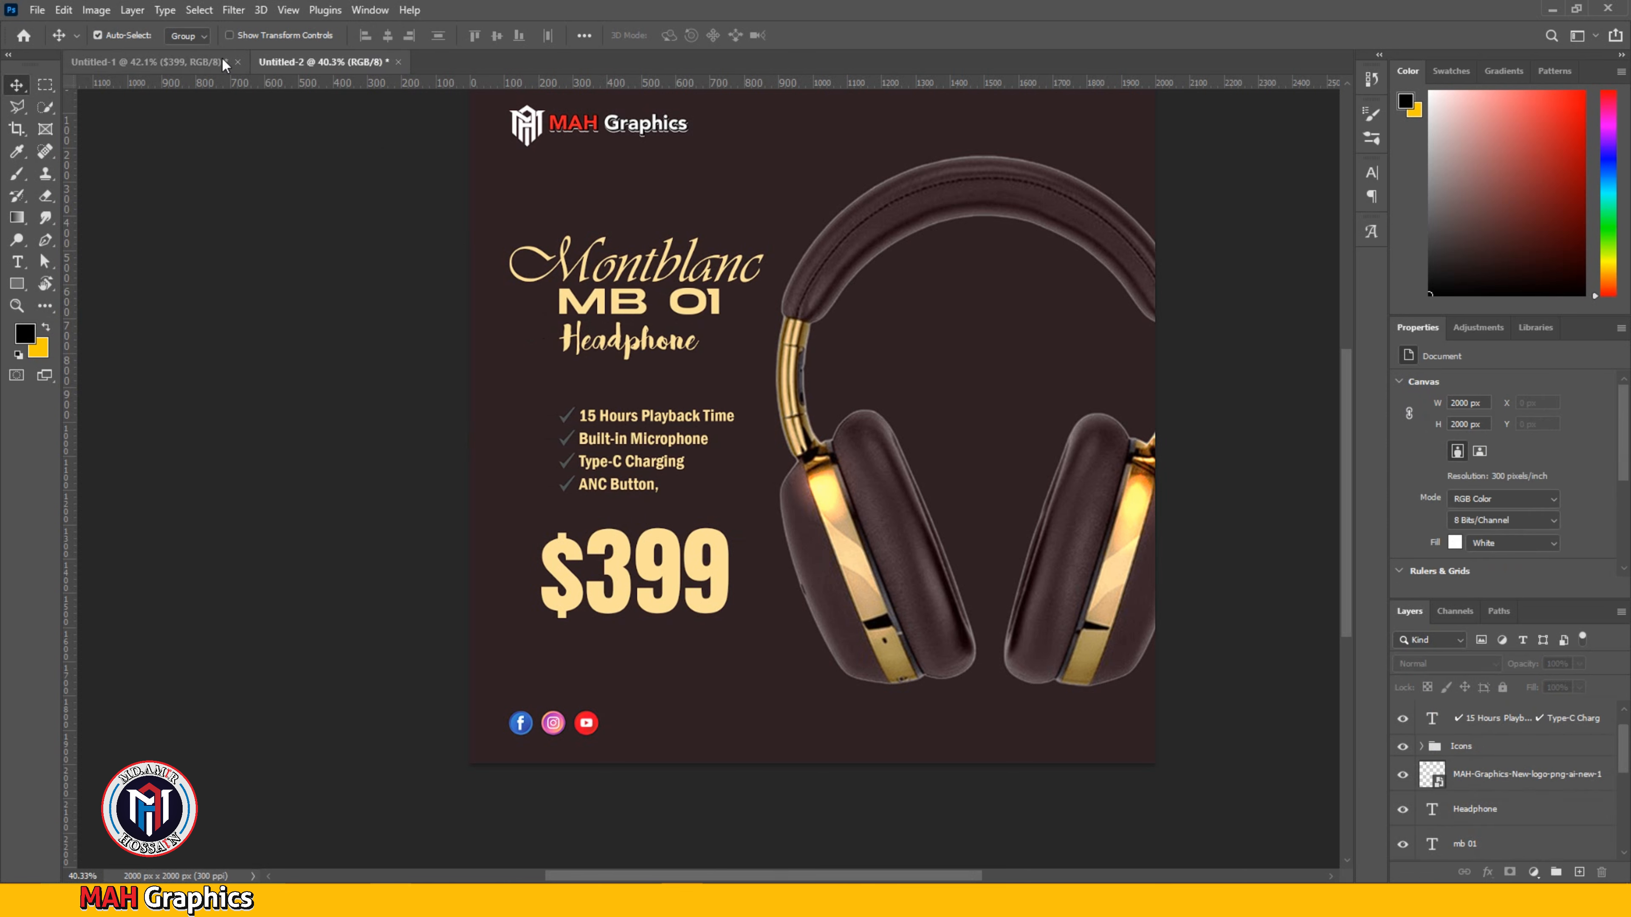
click(193, 59)
click(323, 62)
Step: Add a soft black Drop Shadow to the headphone layer with about 53% opacity and a 127° angle, enlarging its distance and spread
scroll(1057, 548, down, 1)
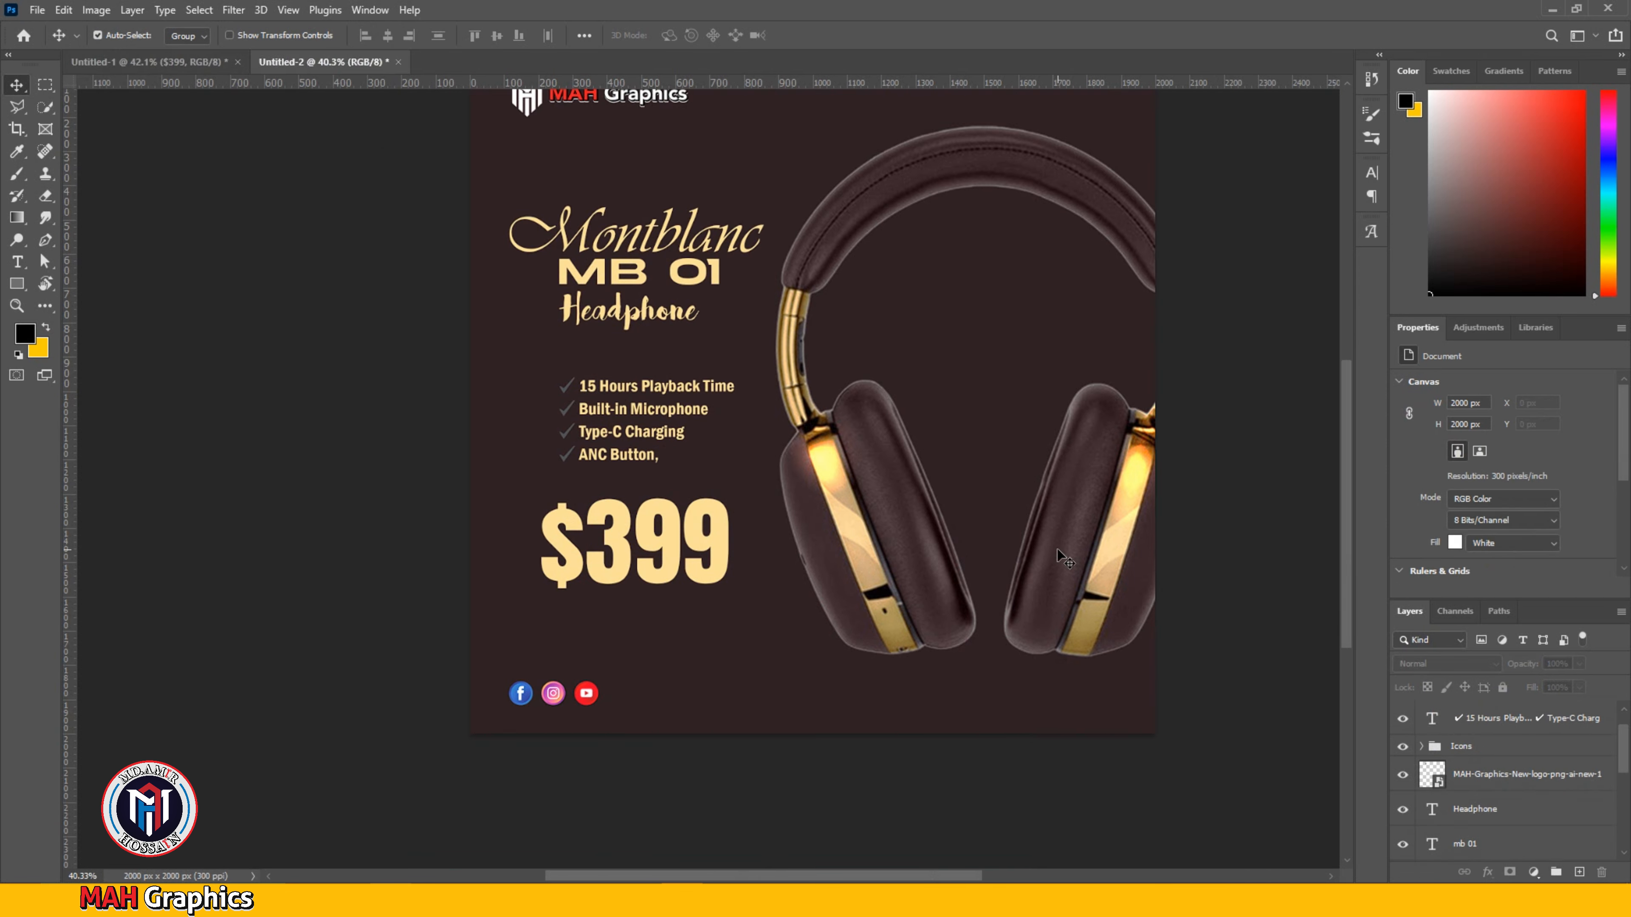
click(1057, 548)
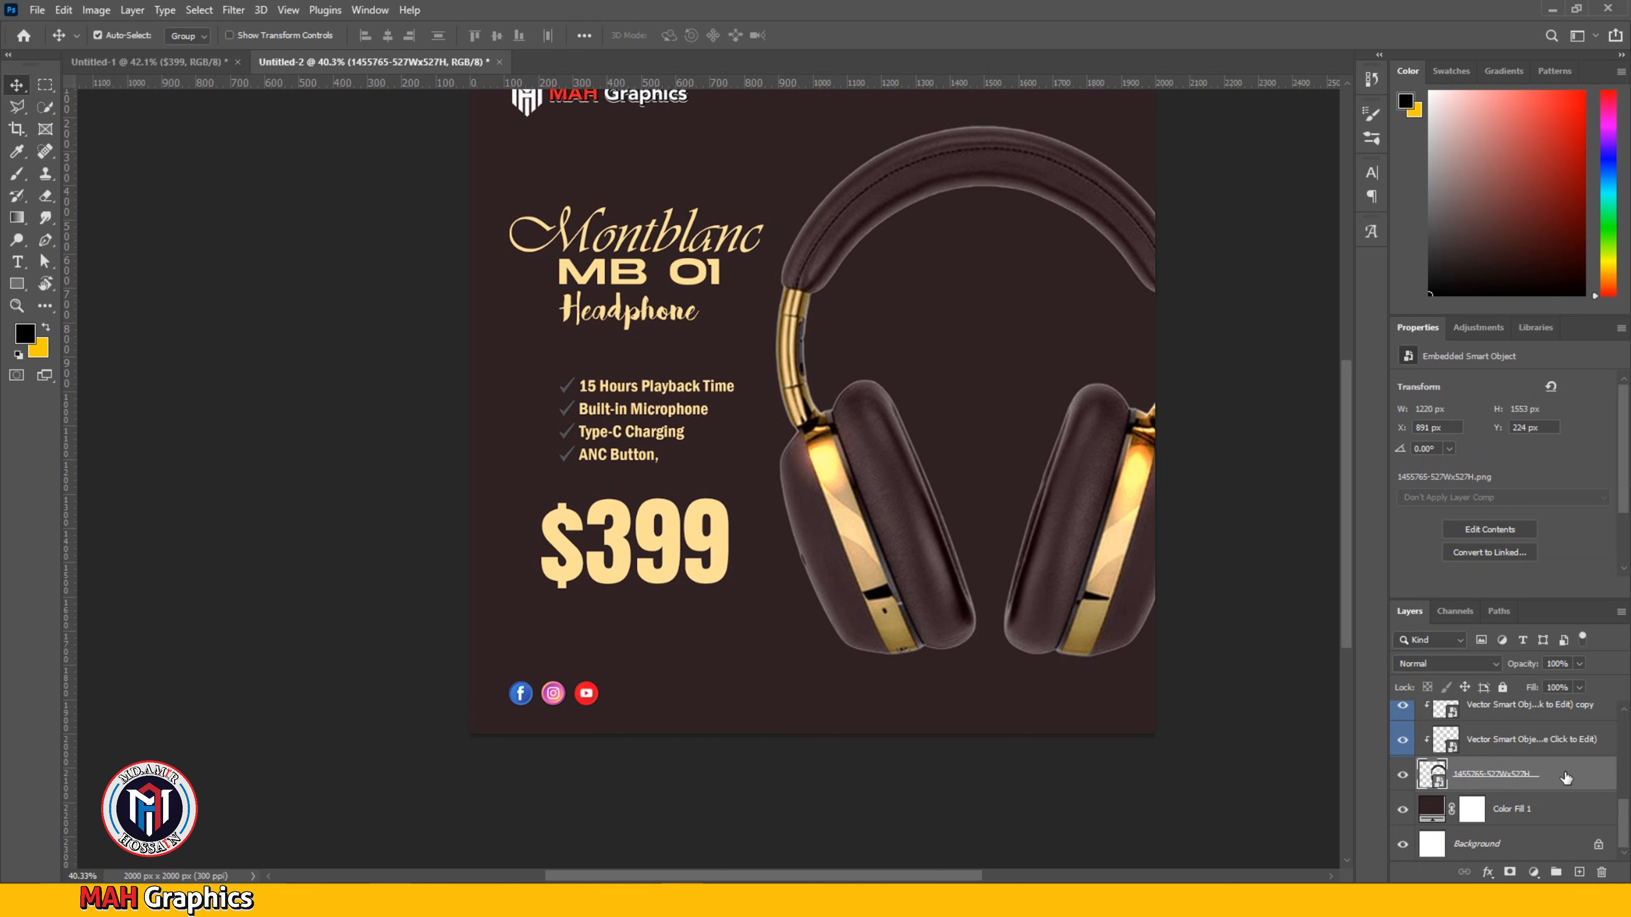
double_click(1565, 777)
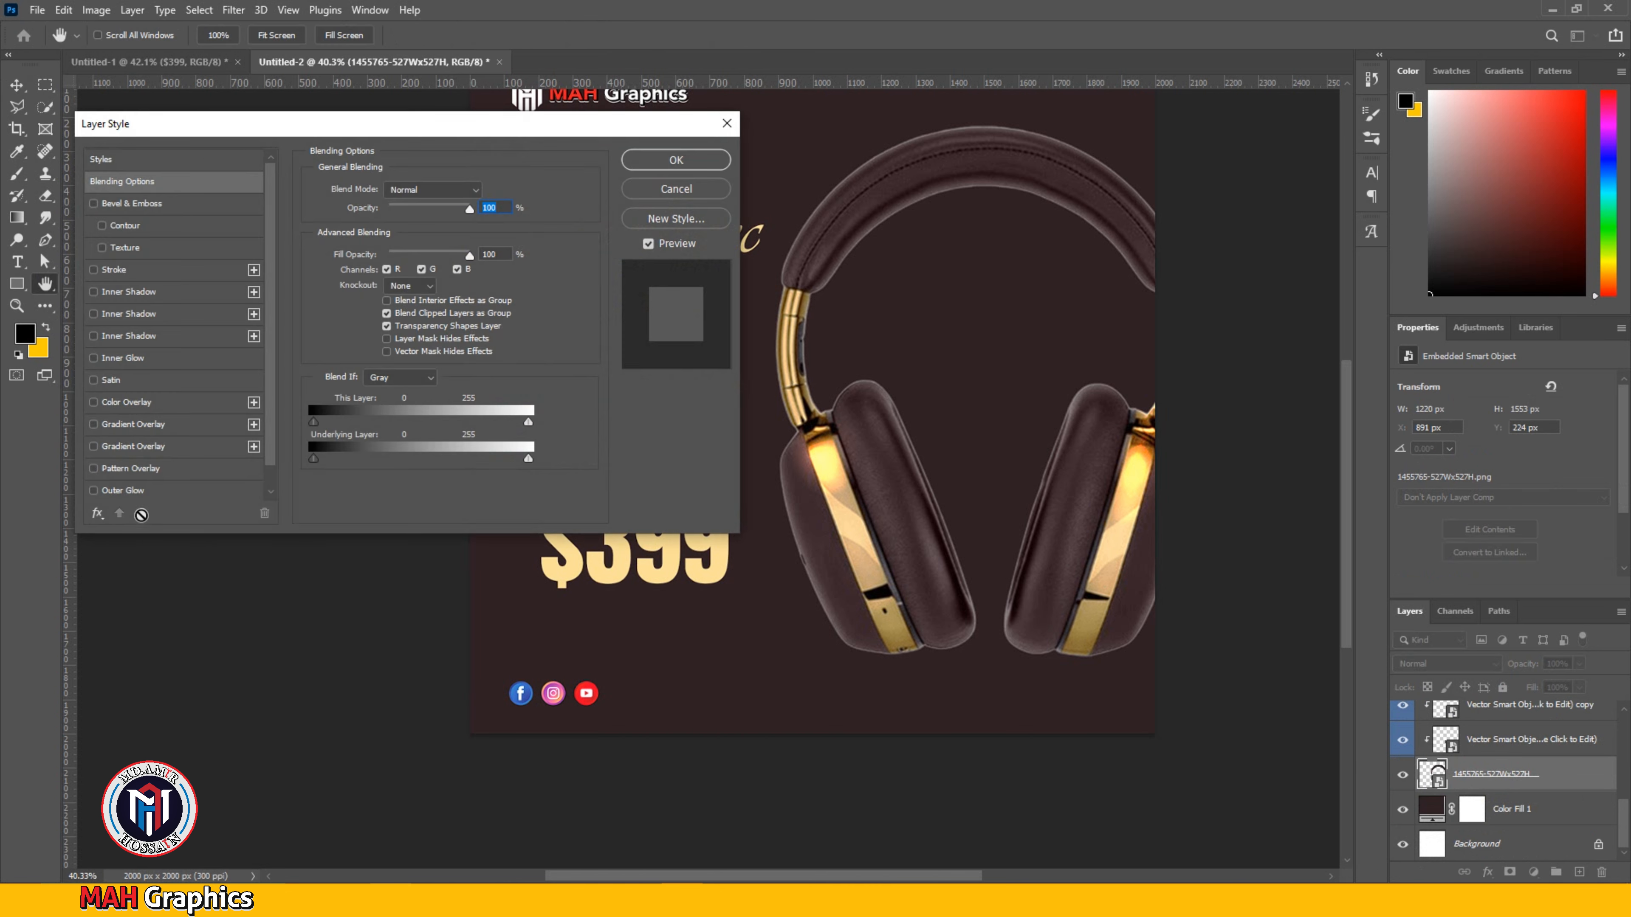
scroll(137, 486, down, 3)
click(122, 492)
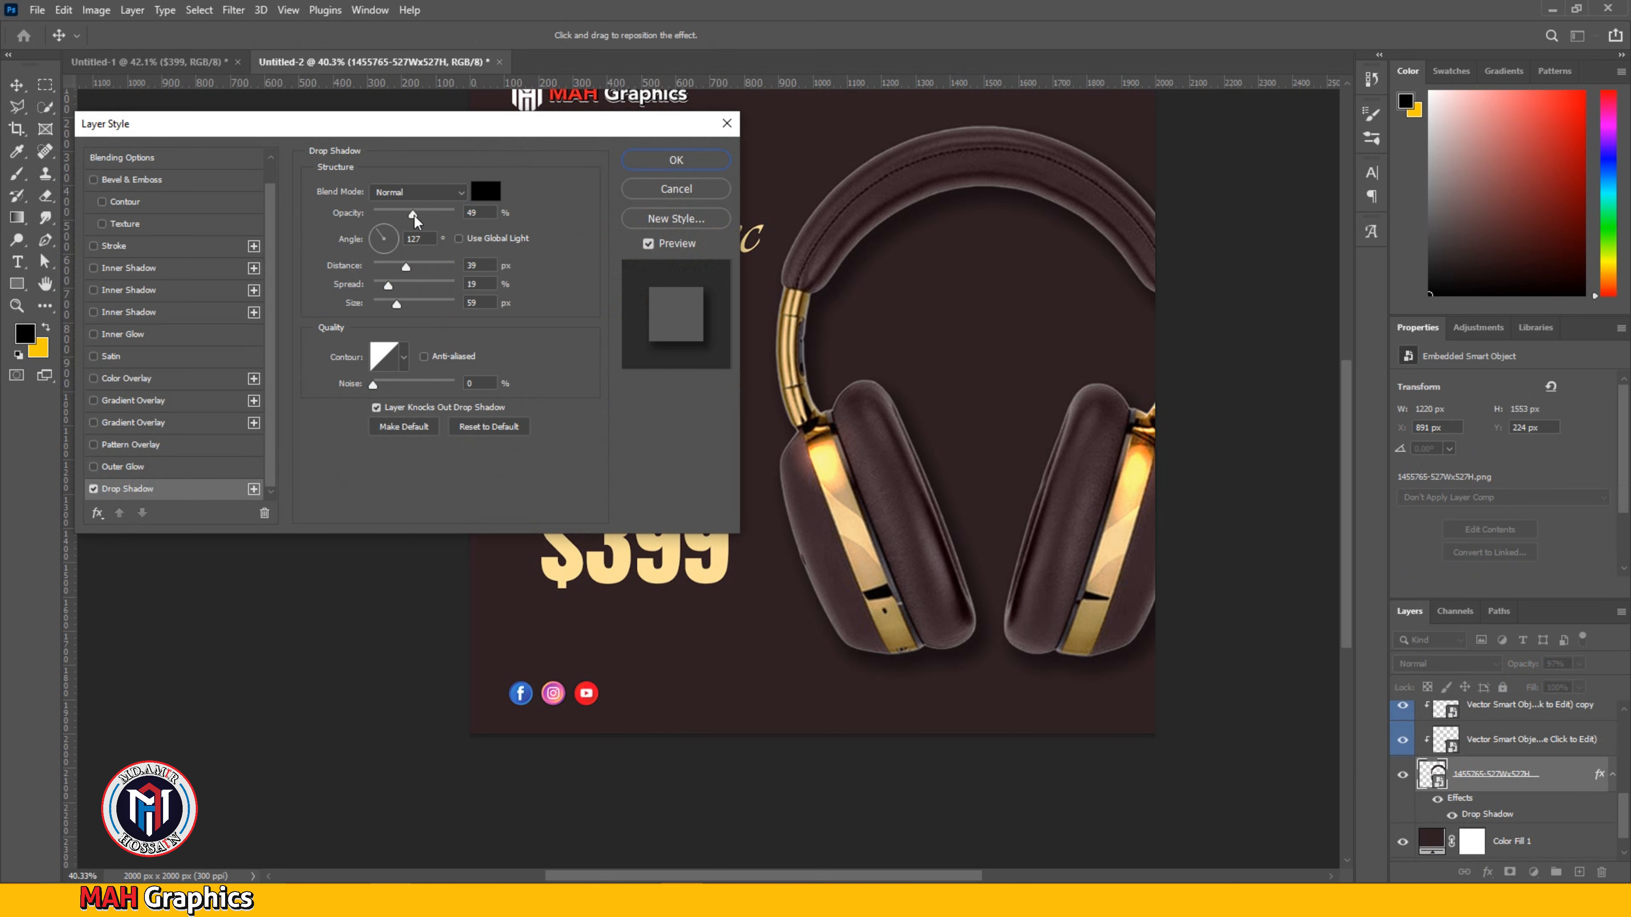
drag(441, 223, 415, 273)
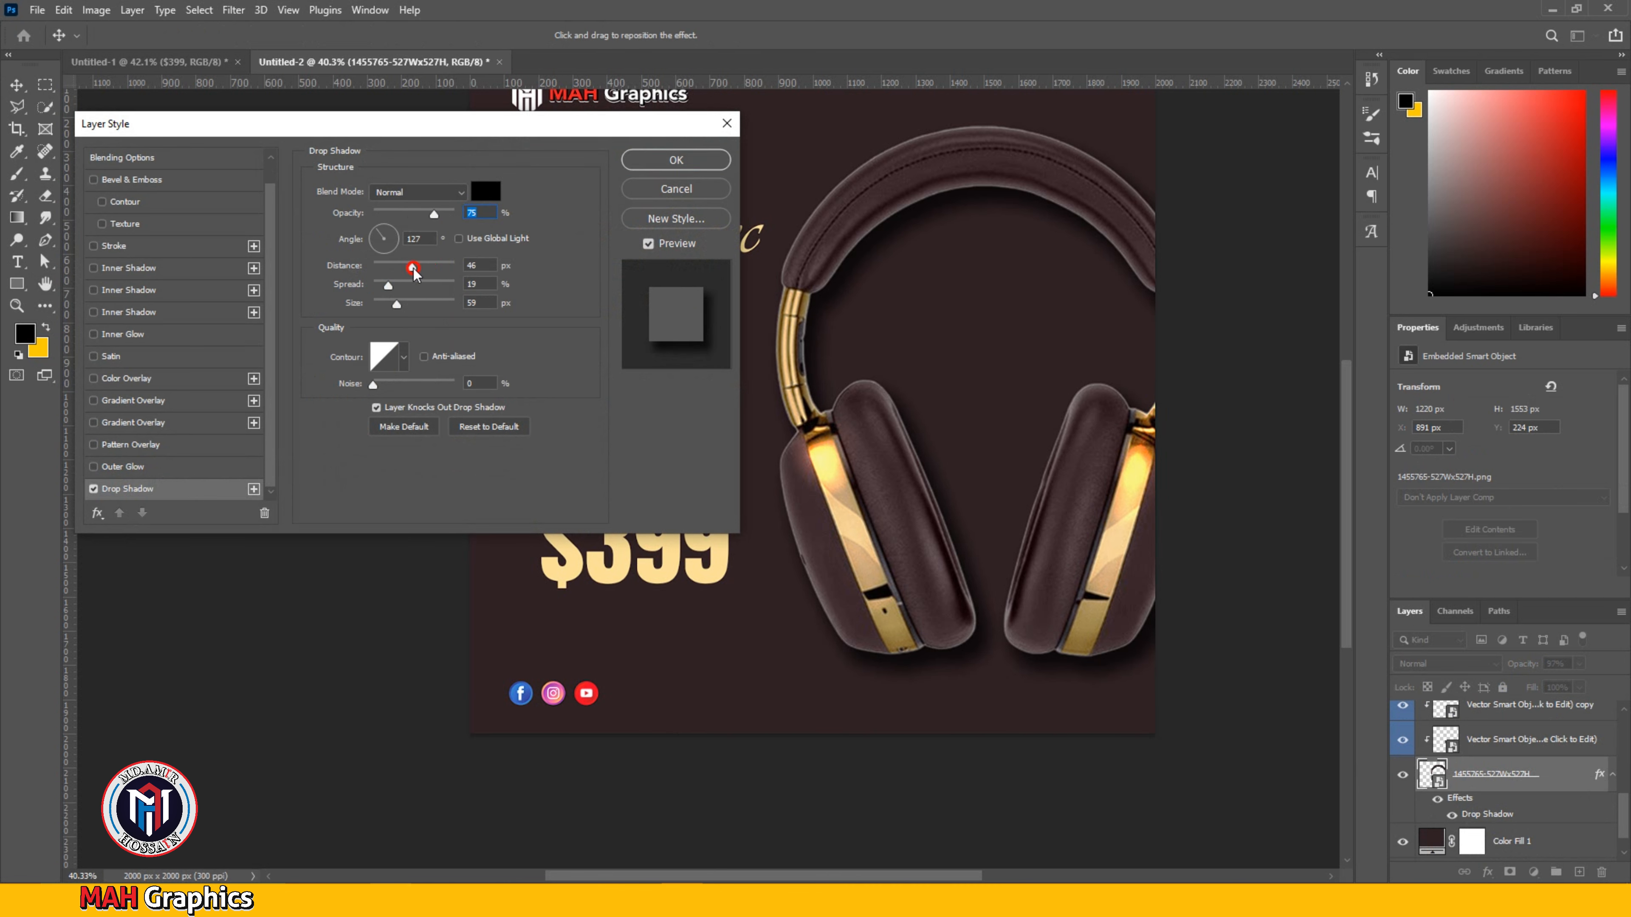
drag(435, 216, 404, 222)
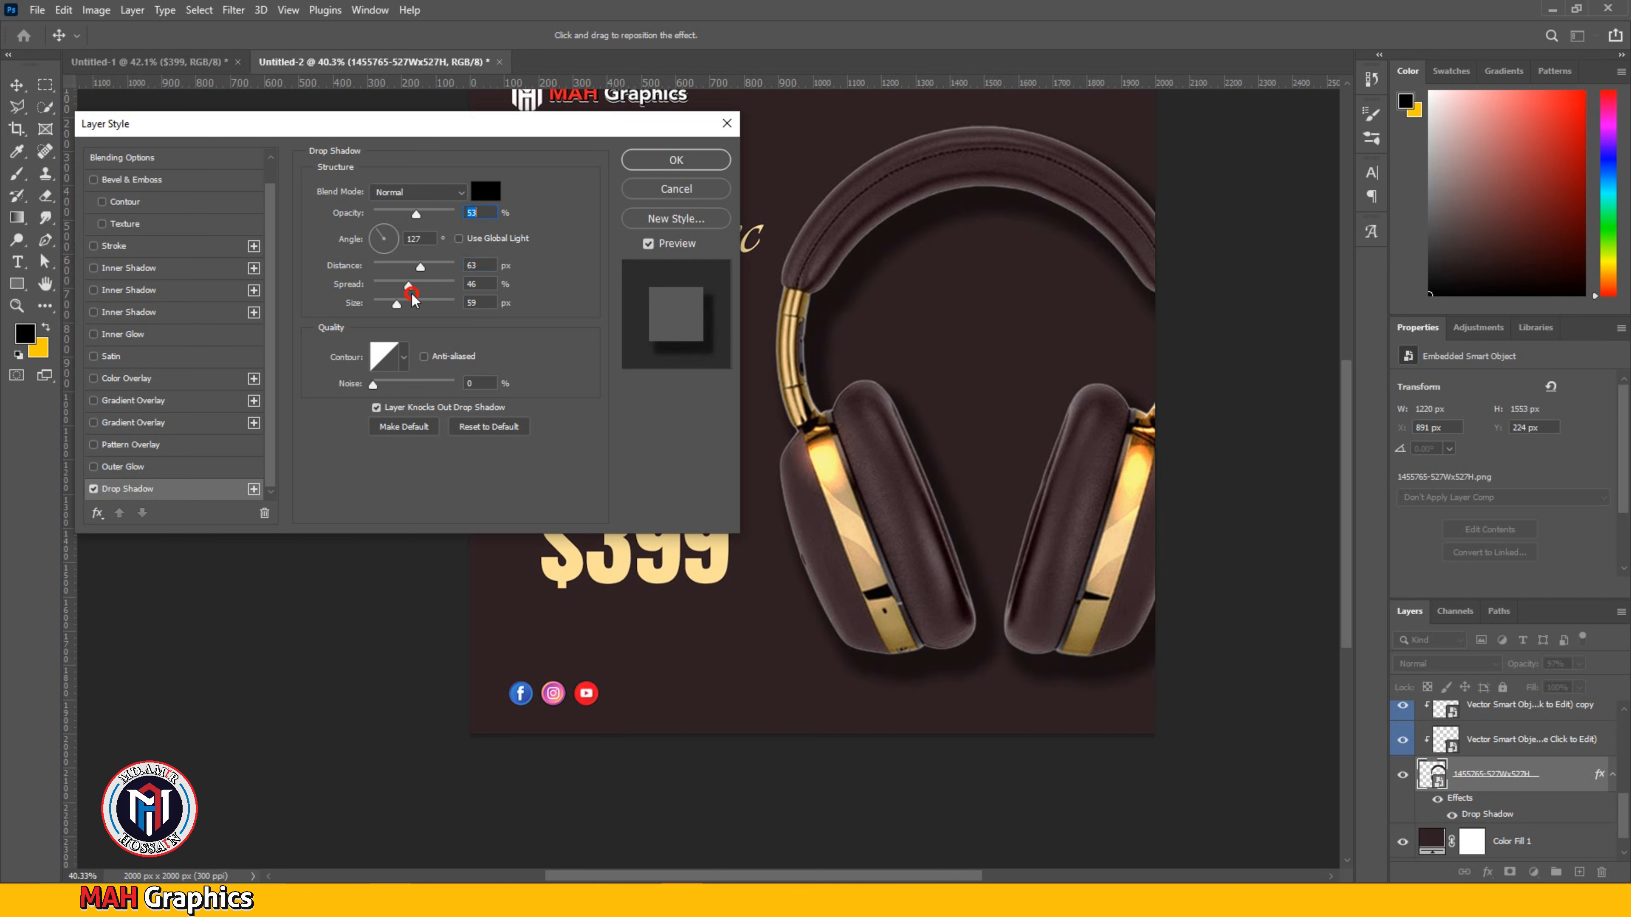
mouse_move(423, 297)
mouse_down()
mouse_move(400, 293)
mouse_move(458, 275)
mouse_move(431, 277)
mouse_up()
click(668, 163)
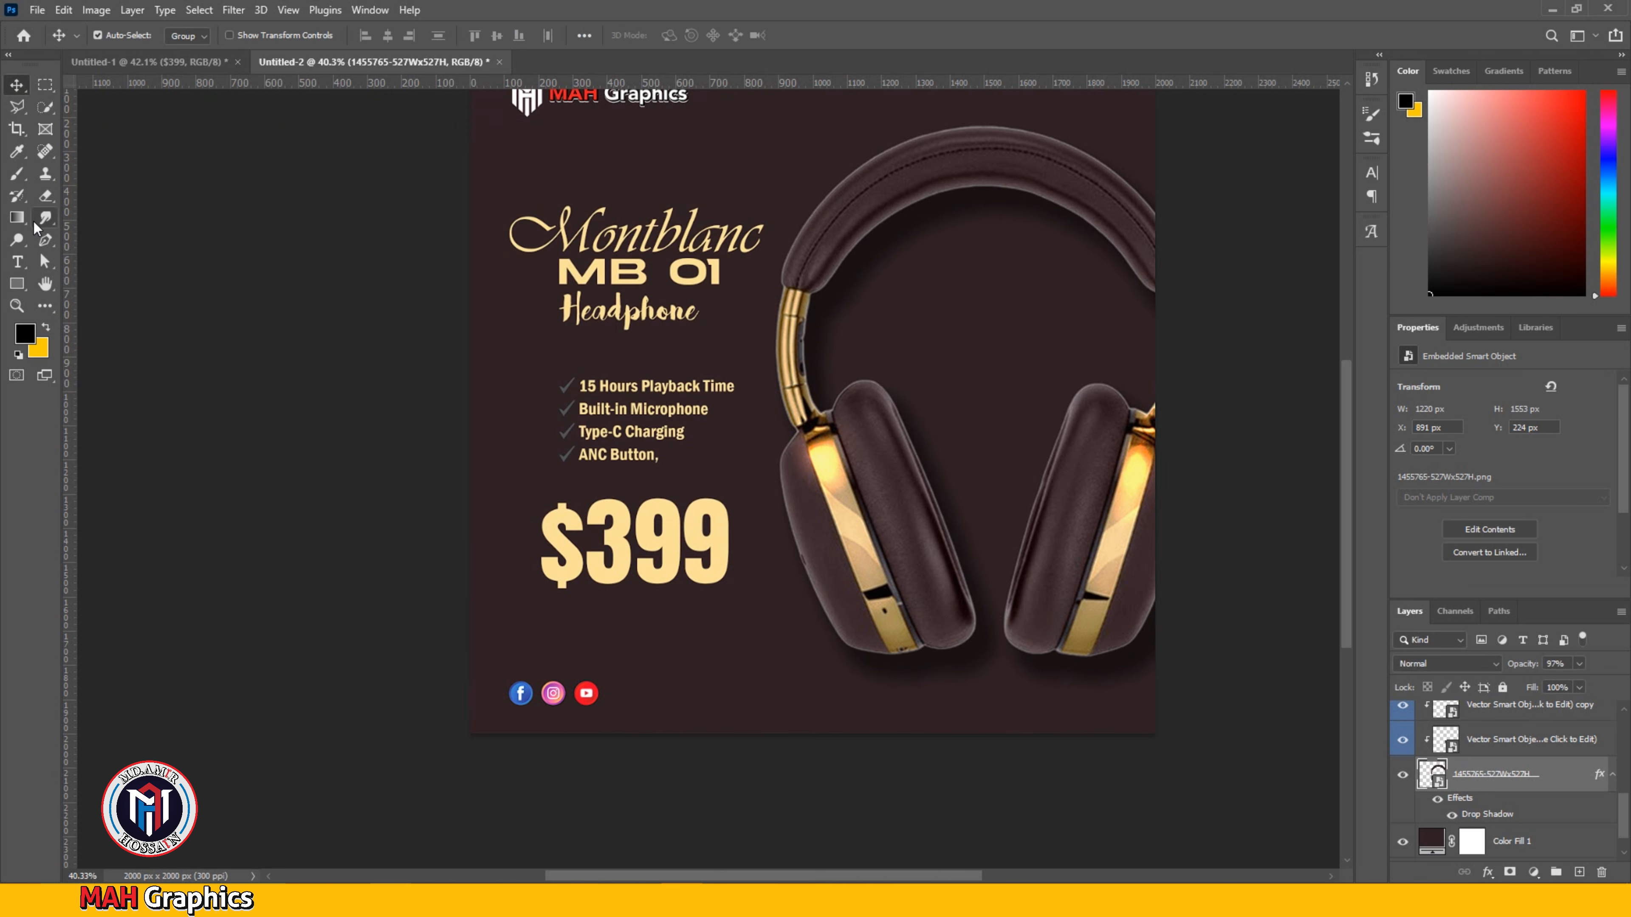
Step: Add the text MUSIC beside the headphone in cream 14 pt Anton and bring its layer to the front
click(739, 345)
text(MUSIC)
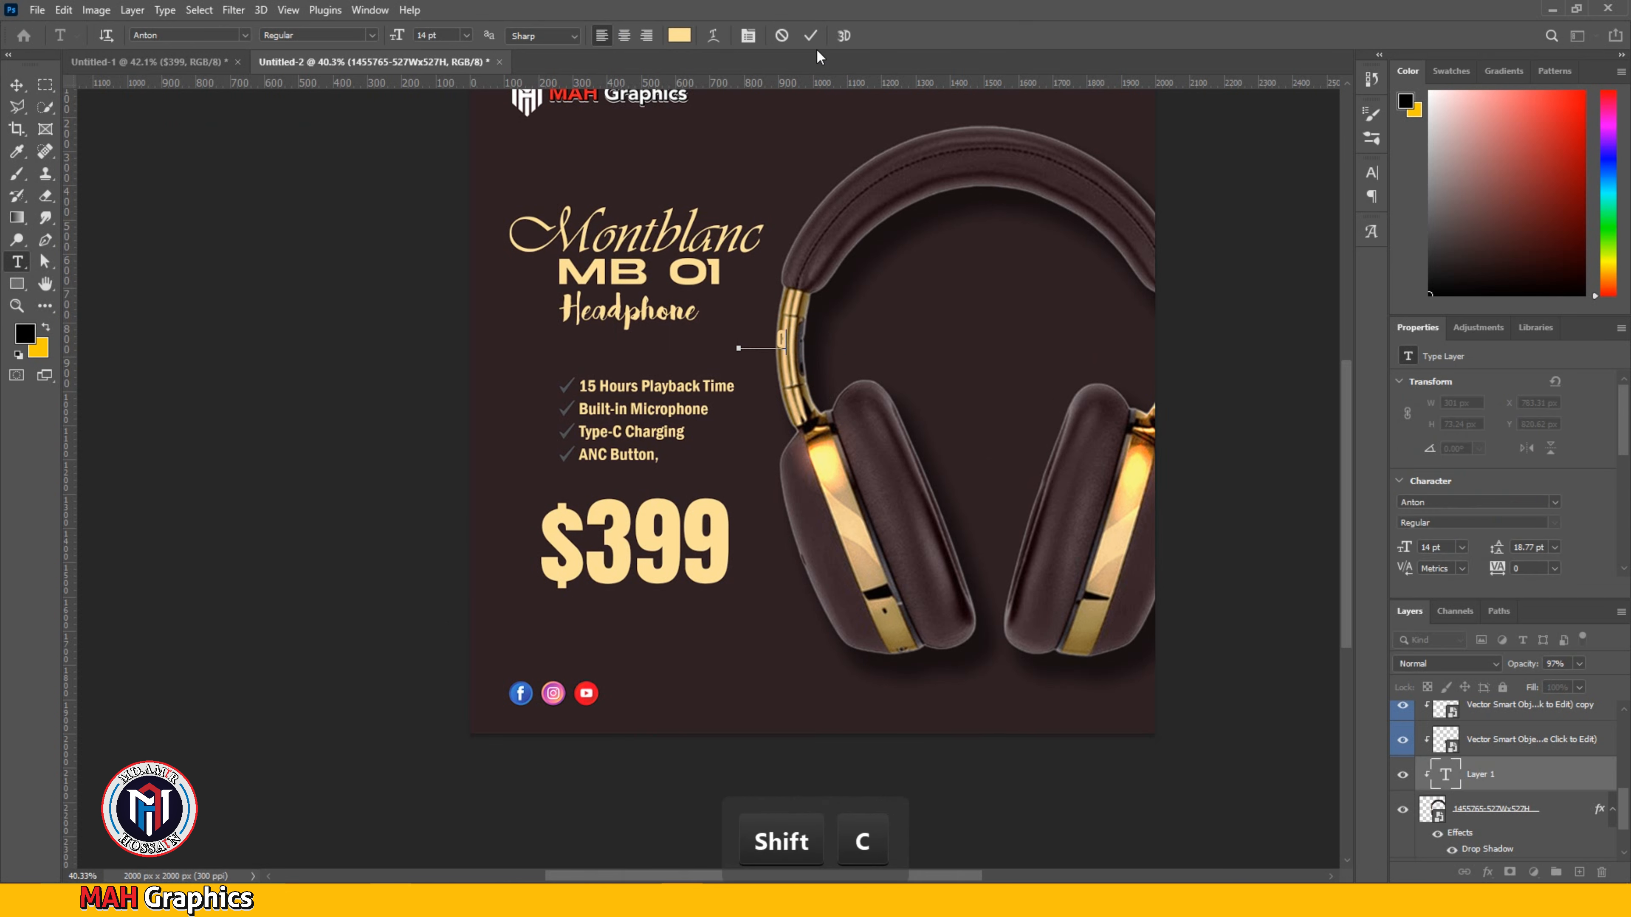
click(811, 35)
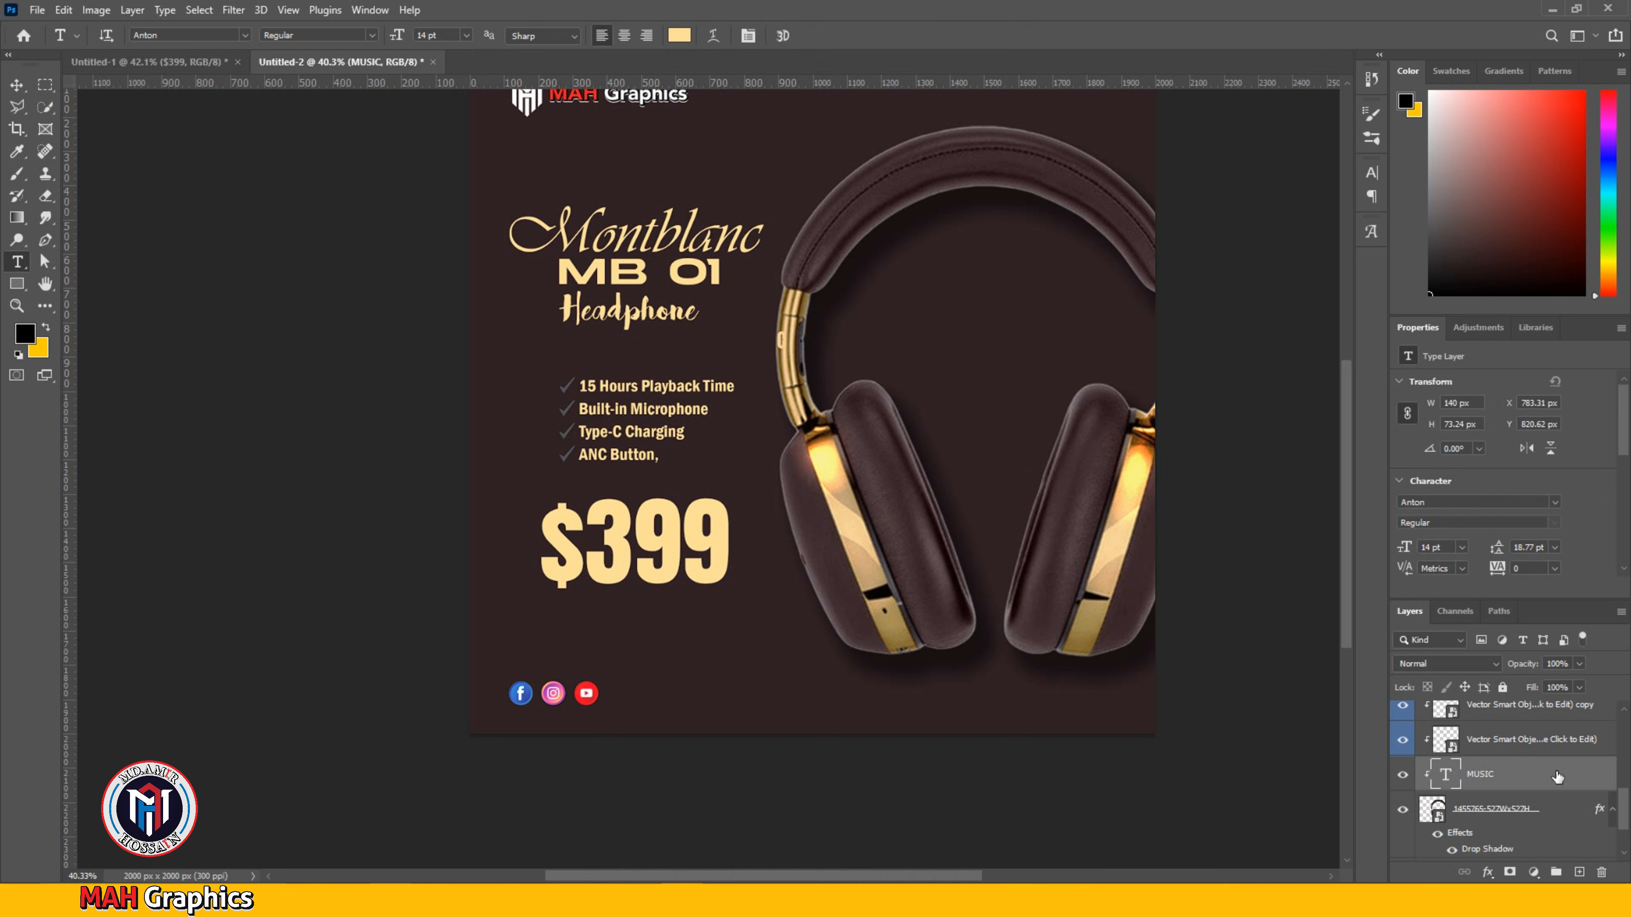
key(ctrl+shift+bracketright)
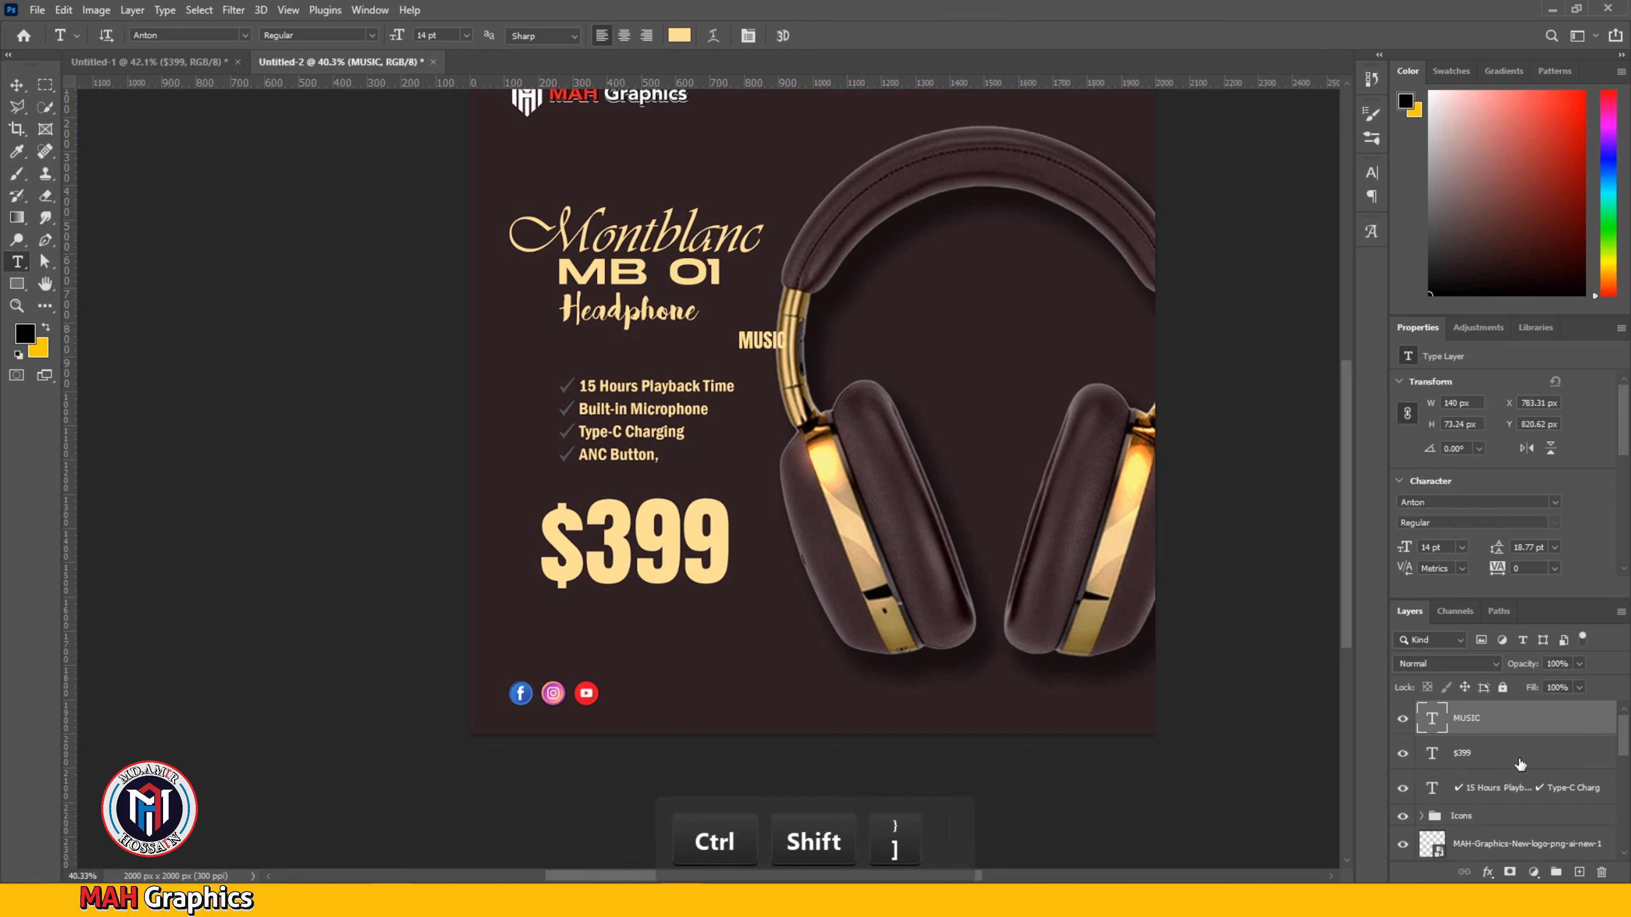
Step: Enlarge the MUSIC text, changing its font to Franklin Gothic Demi Cond and setting its size to 250 pt
key(ctrl+t)
drag(787, 354, 1046, 519)
click(841, 36)
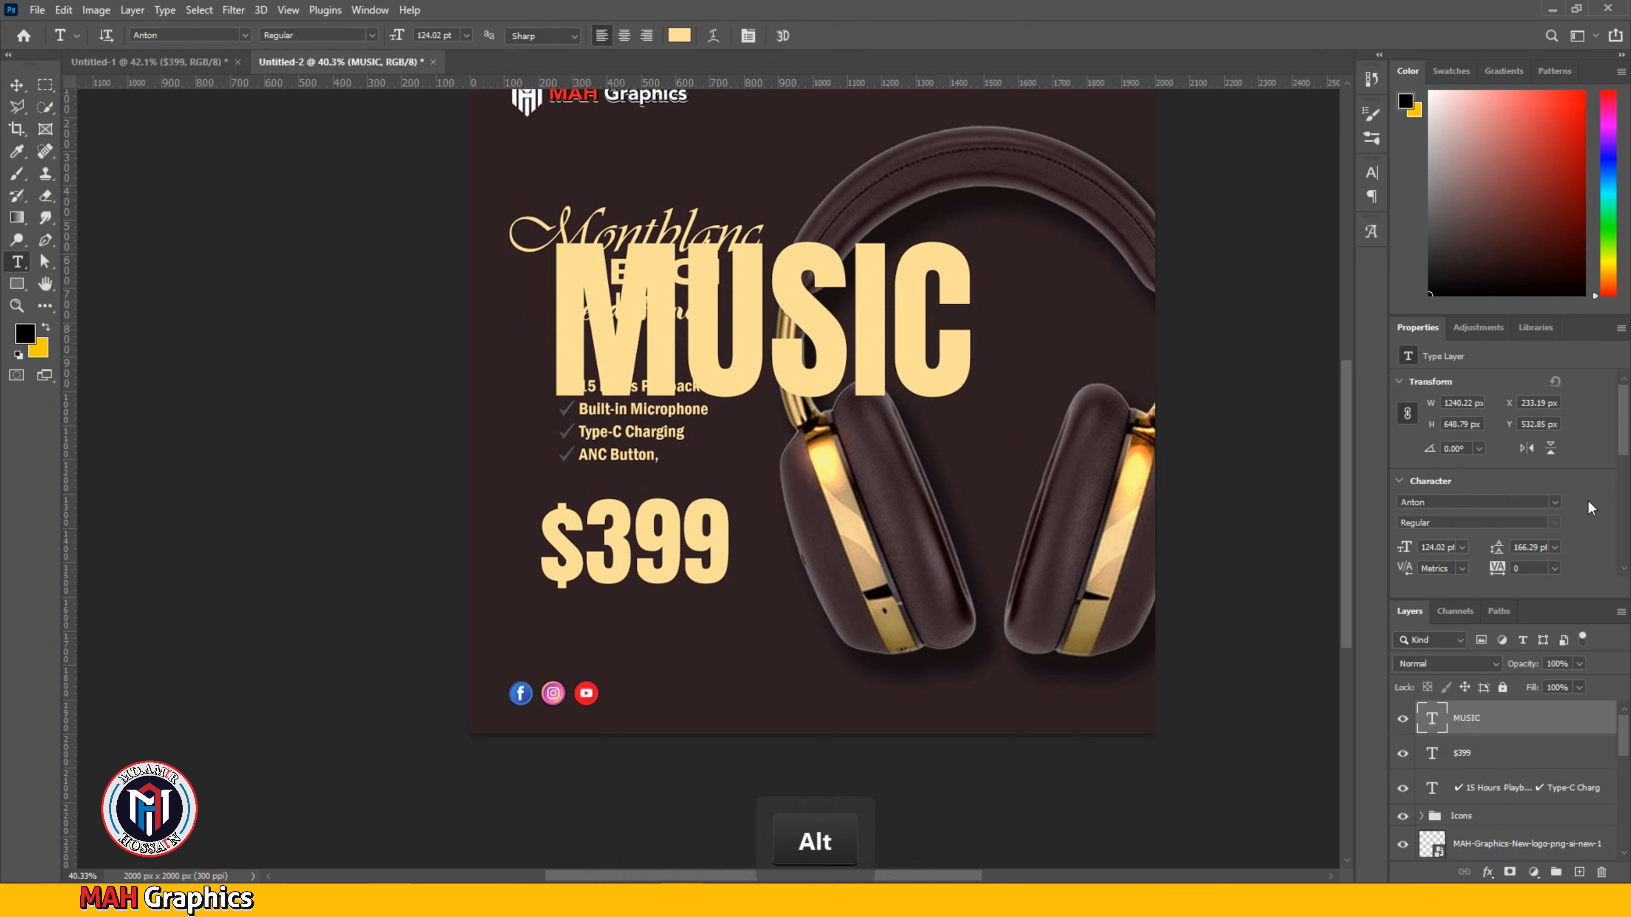
click(1555, 502)
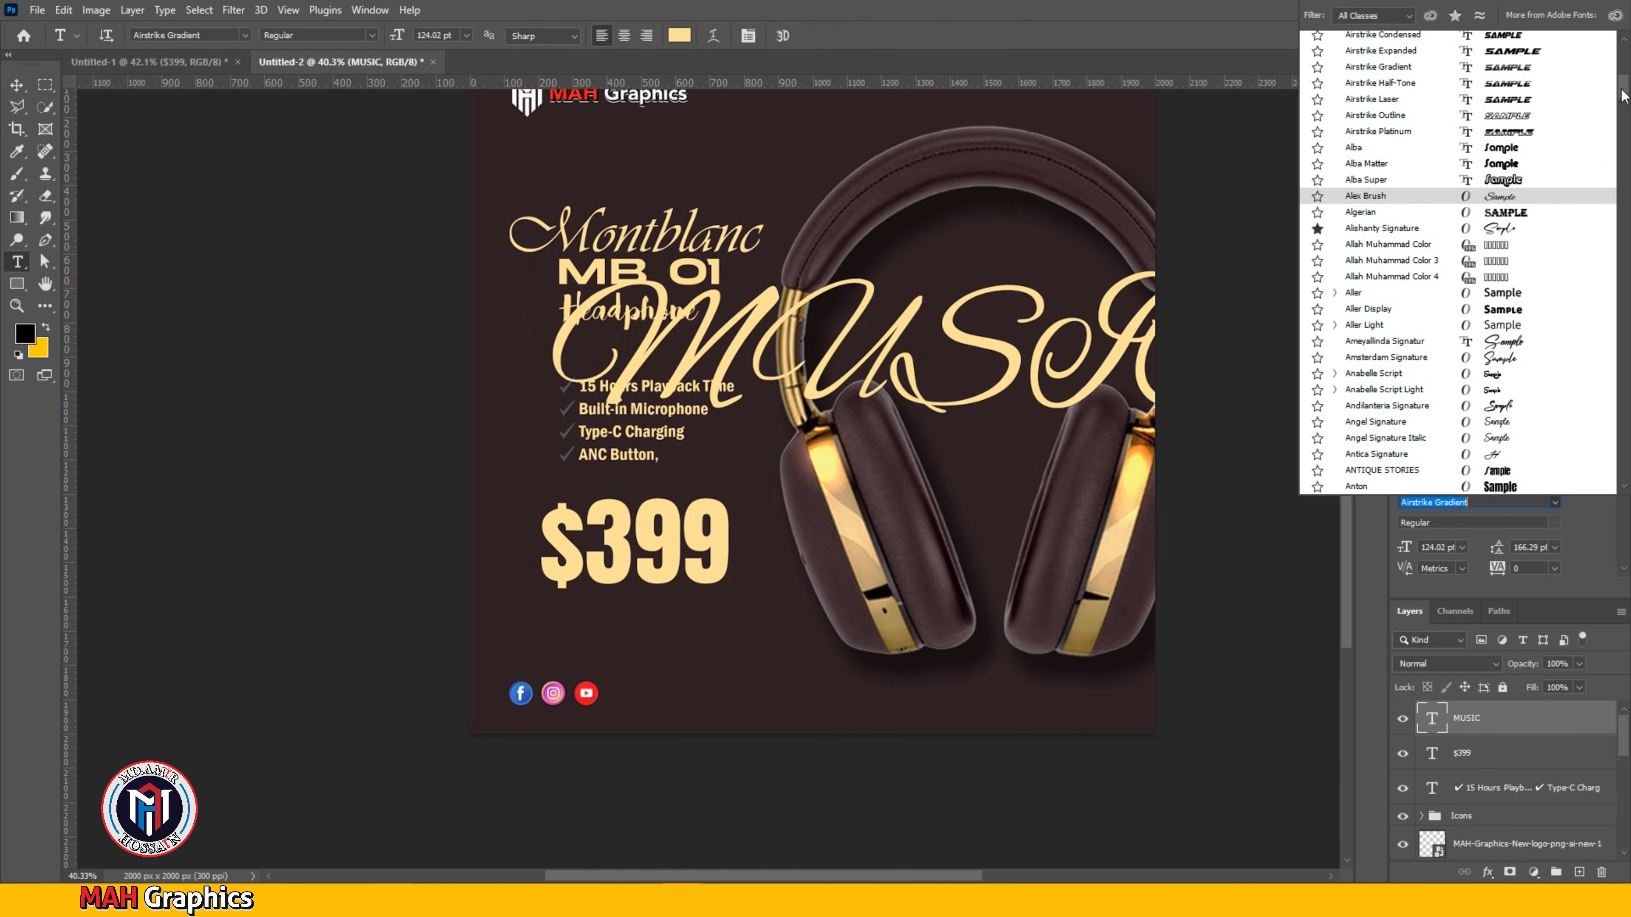
drag(1618, 51, 1618, 37)
scroll(1621, 39, up, 5)
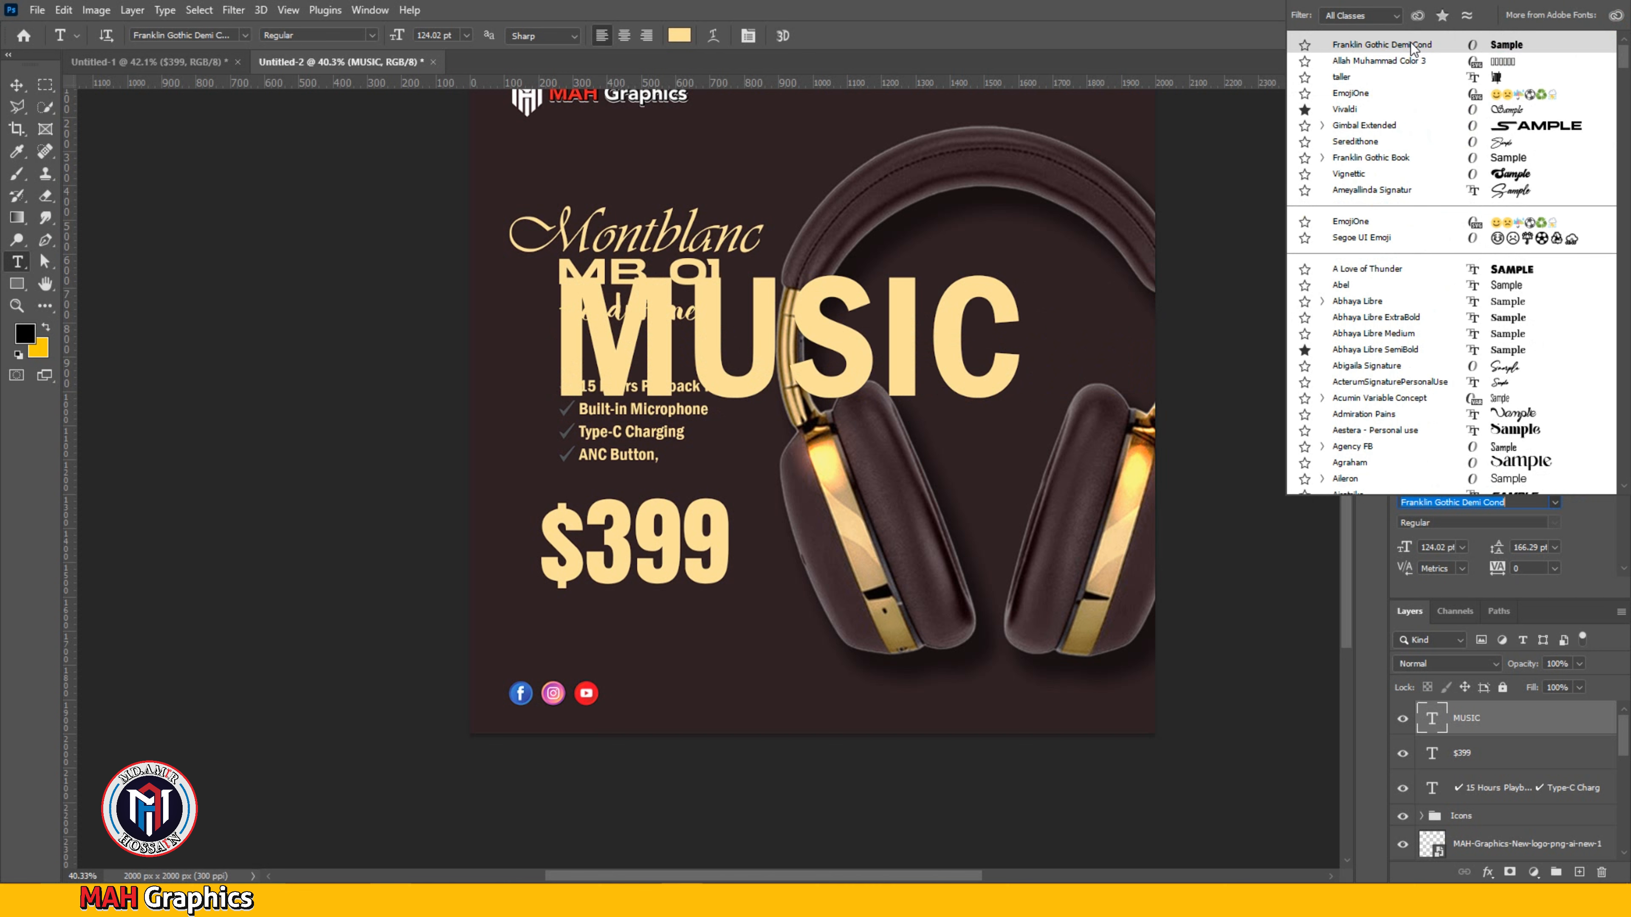
click(1412, 46)
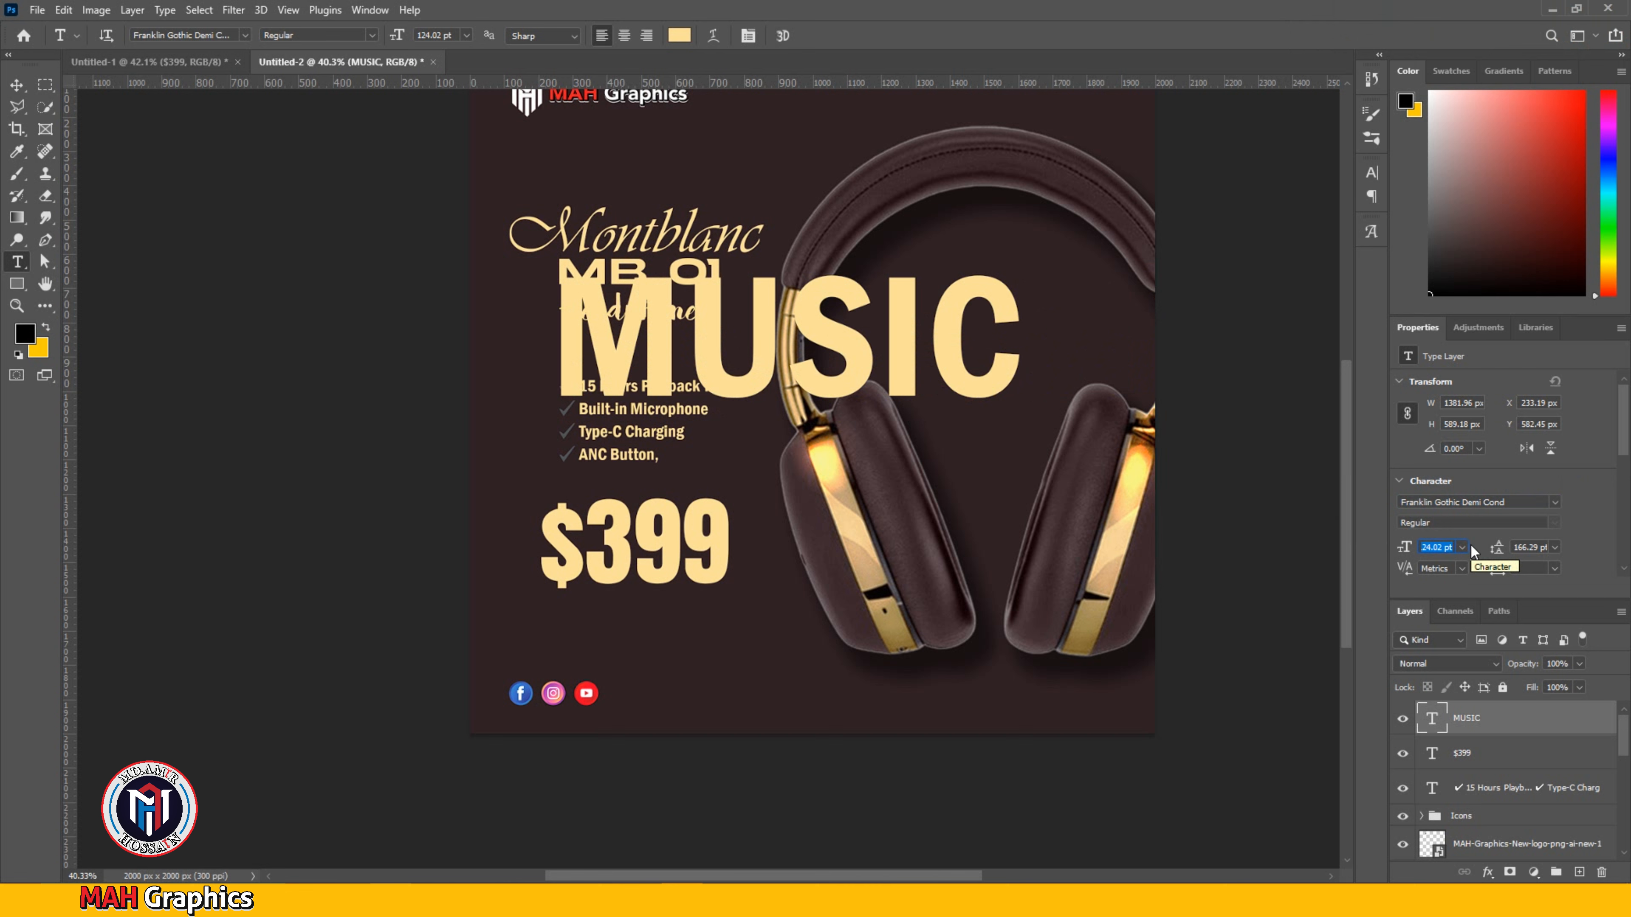
text(250)
key(Return)
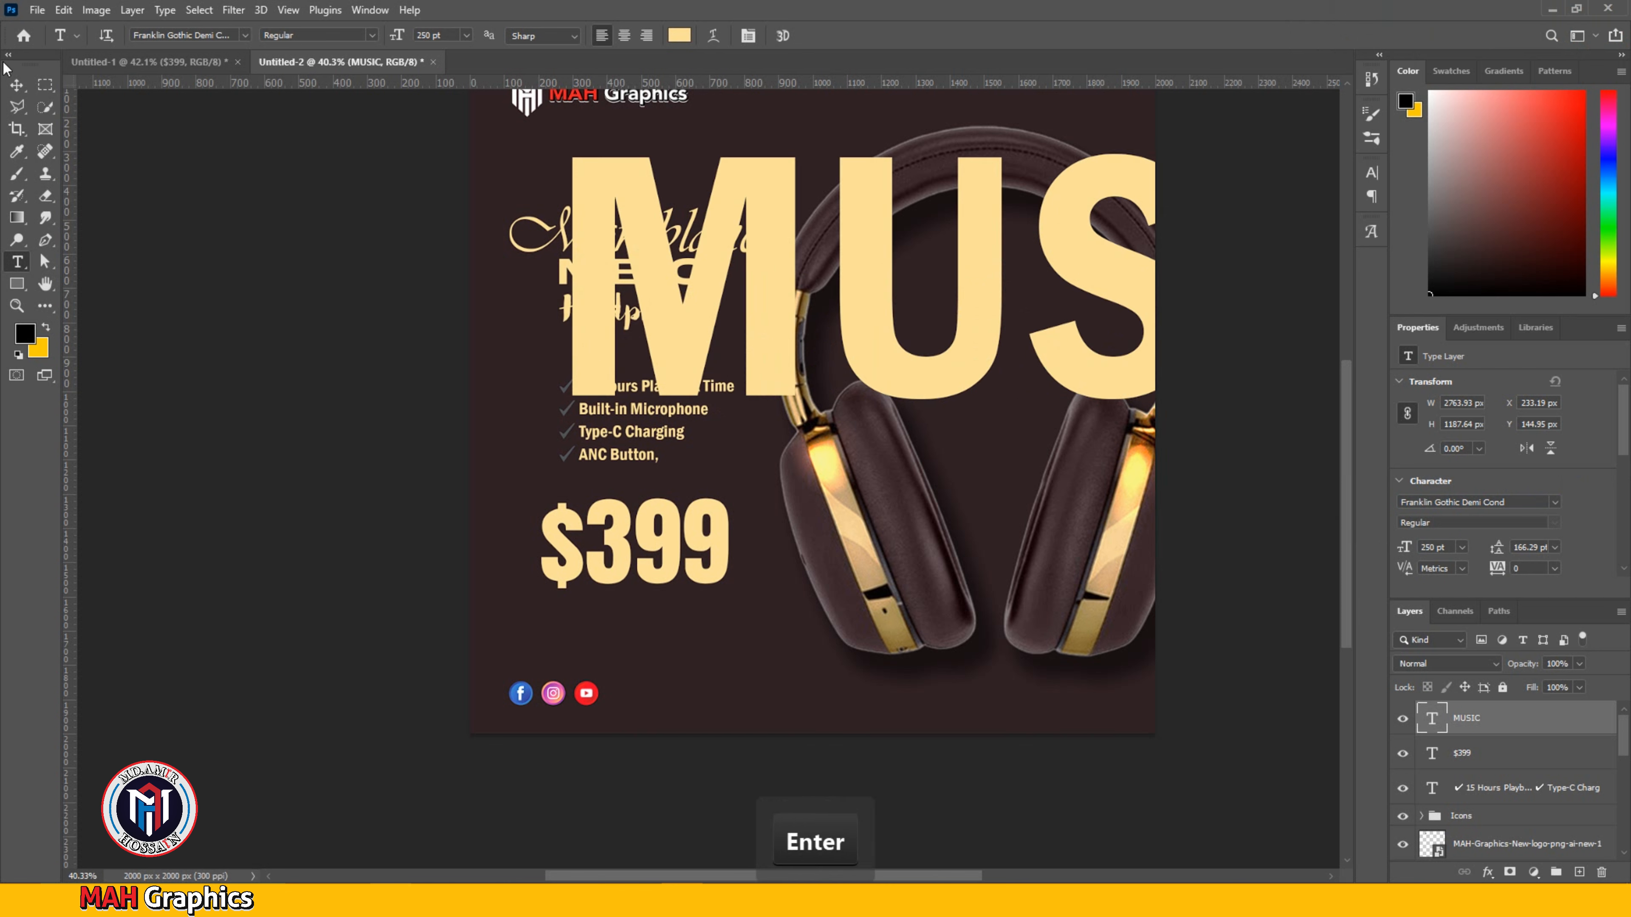
Step: Rotate the MUSIC text to -90° so it reads vertically and place it over the headphone
key(ctrl+t)
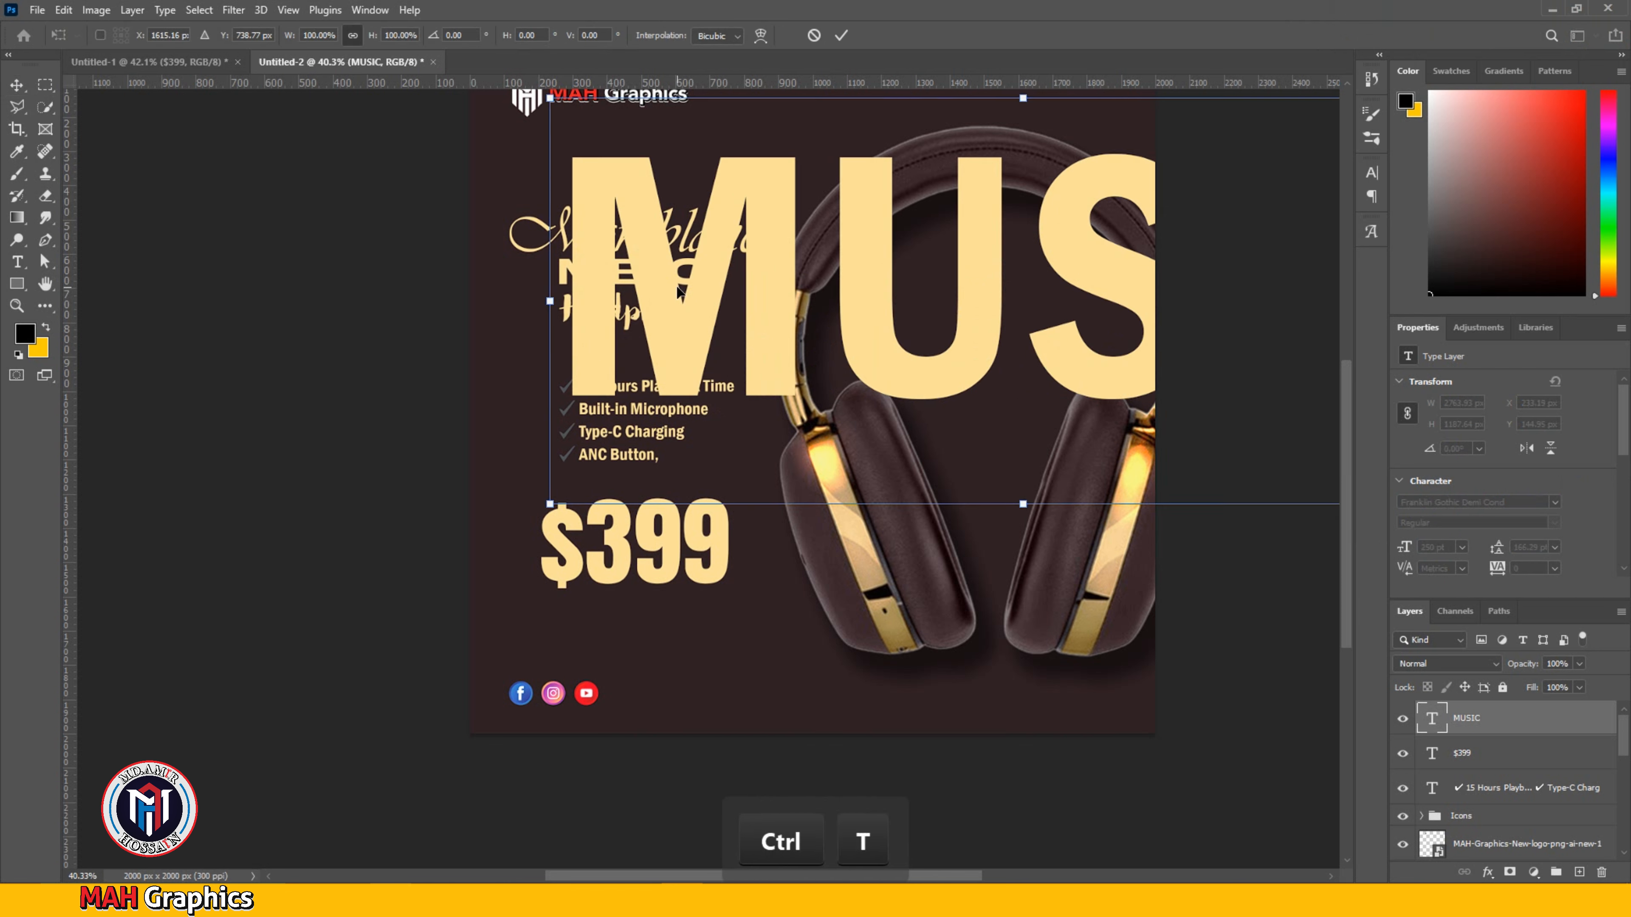
drag(678, 292, 627, 413)
drag(385, 479, 866, 748)
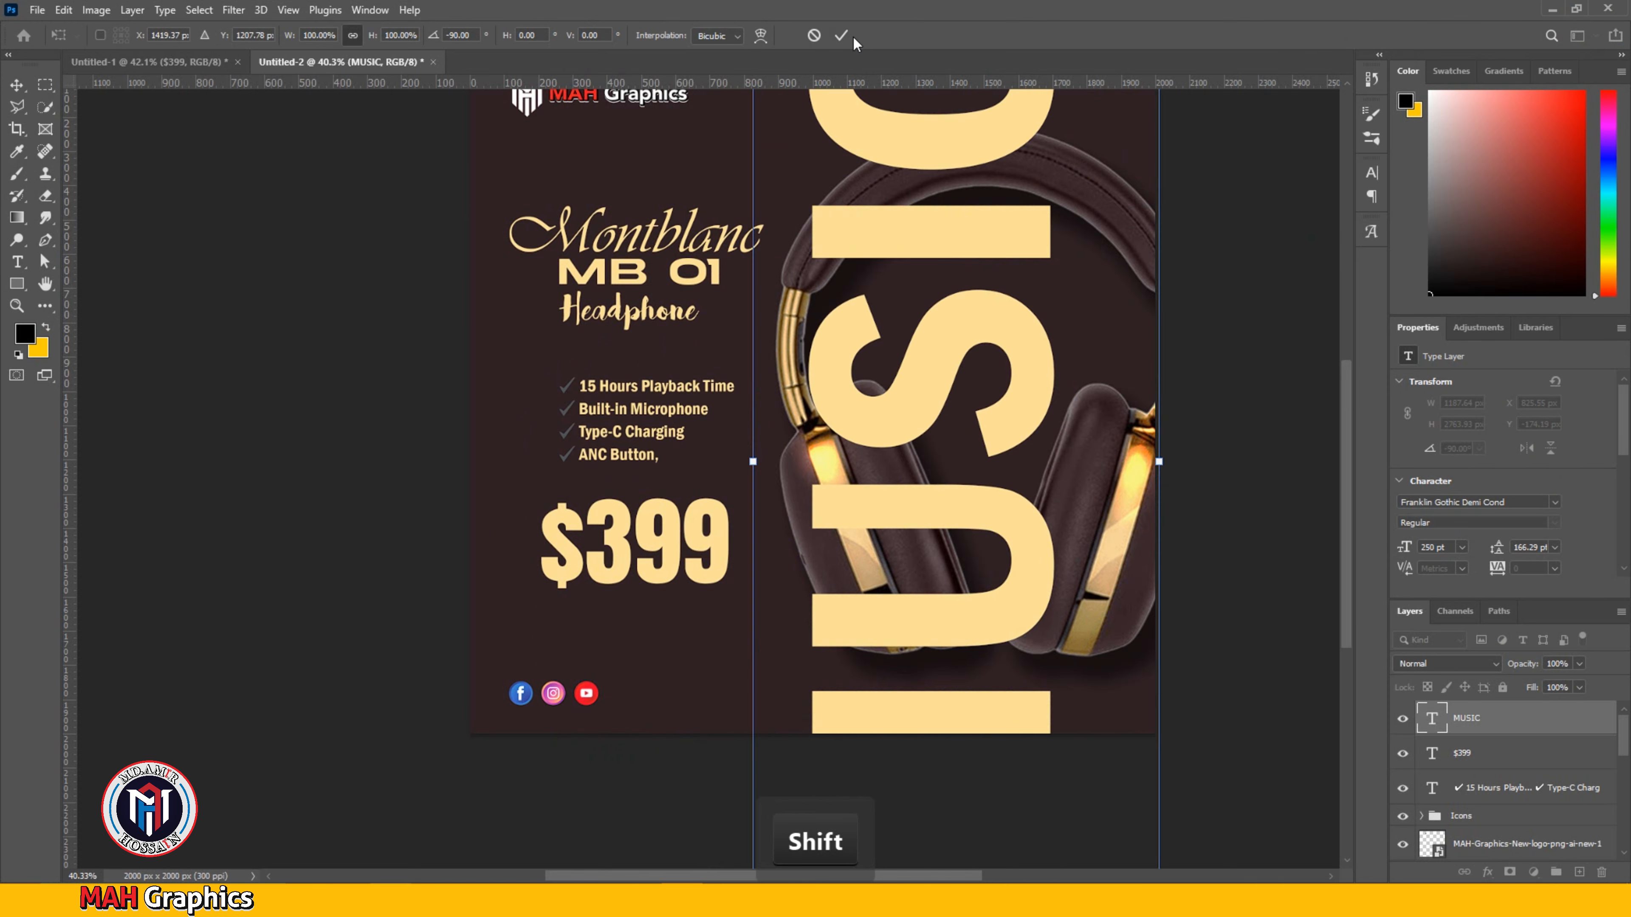
click(841, 35)
Step: Reposition the vertical MUSIC text over the headphone's centre and send its layer behind the headphone, just above Color Fill 1
key(v)
drag(966, 508, 1030, 190)
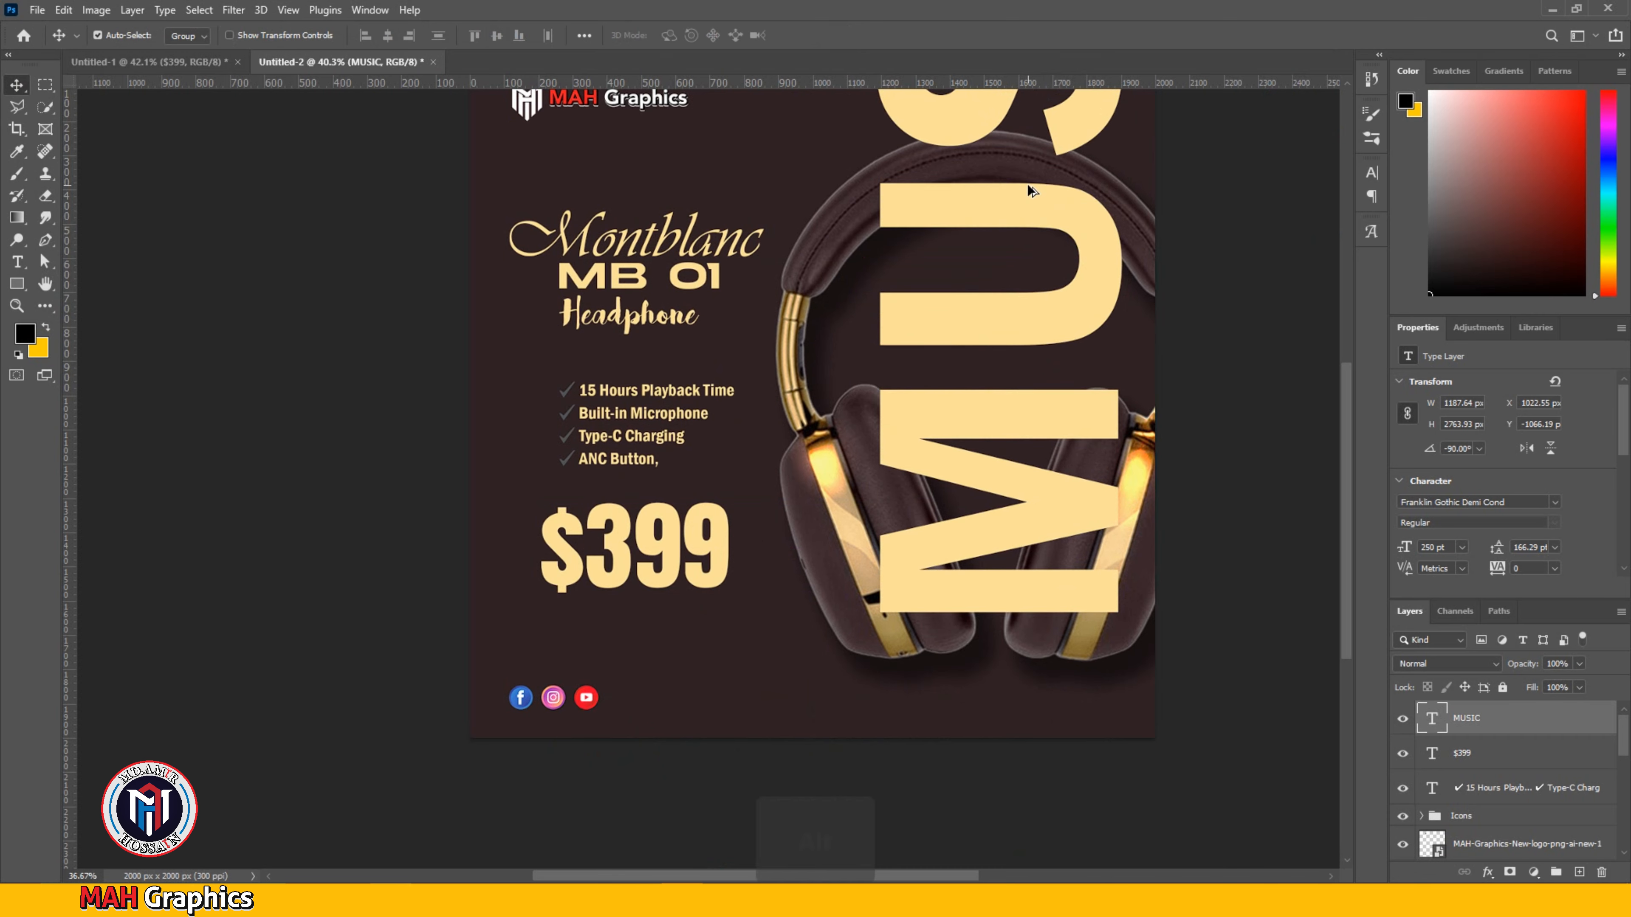
scroll(1028, 186, down, 3)
drag(1179, 212, 1156, 313)
scroll(963, 377, up, 3)
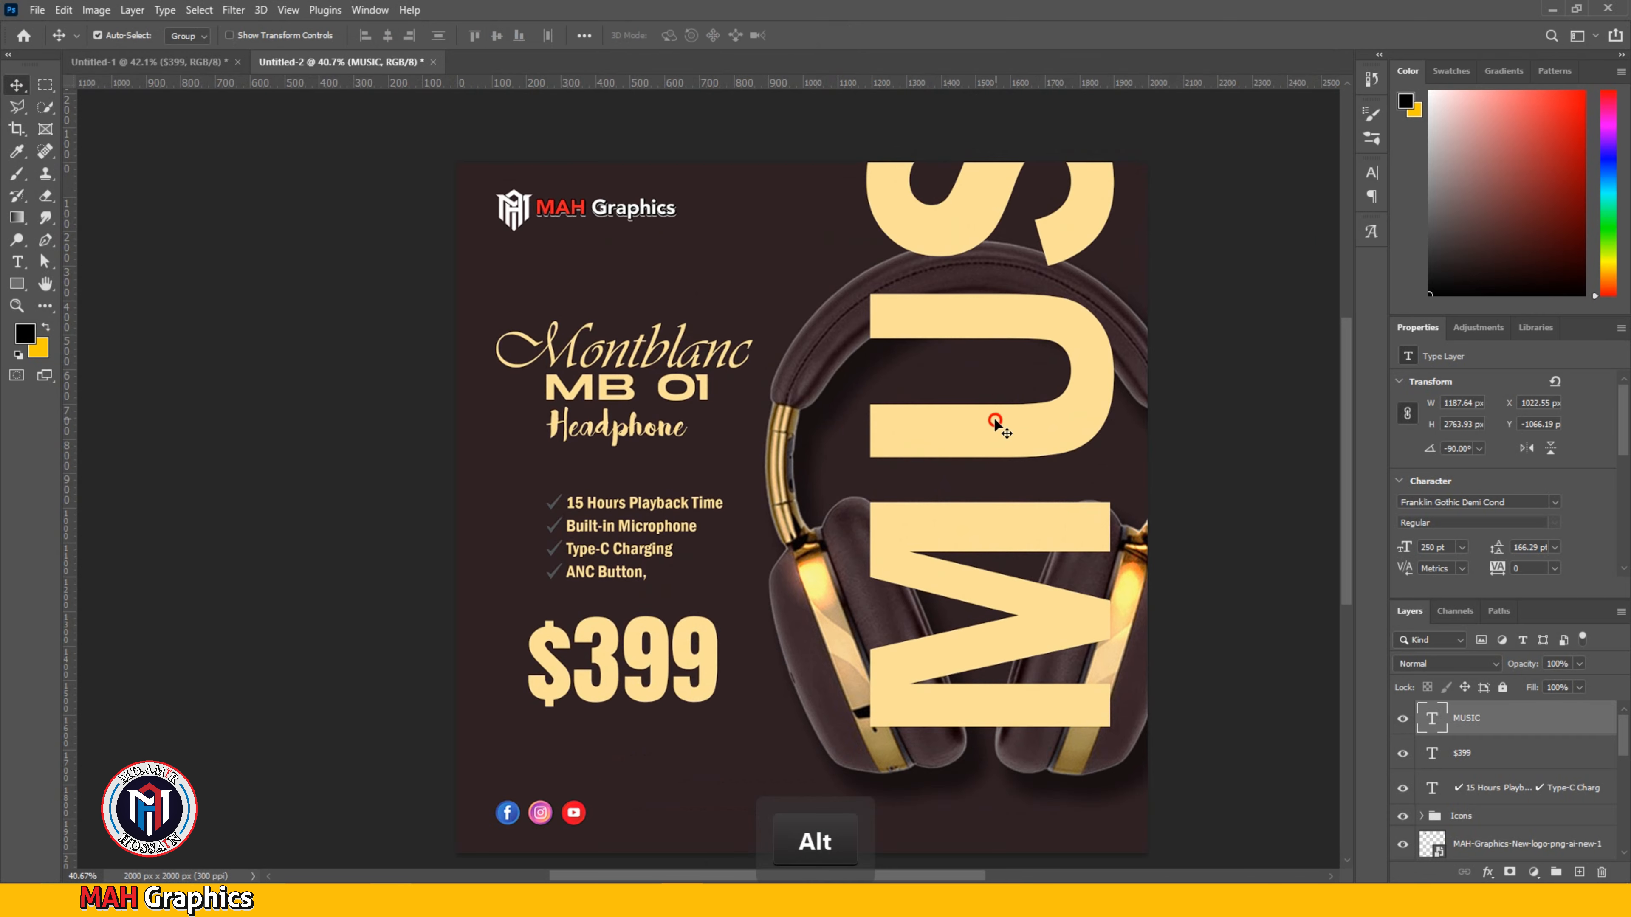
drag(995, 424, 988, 400)
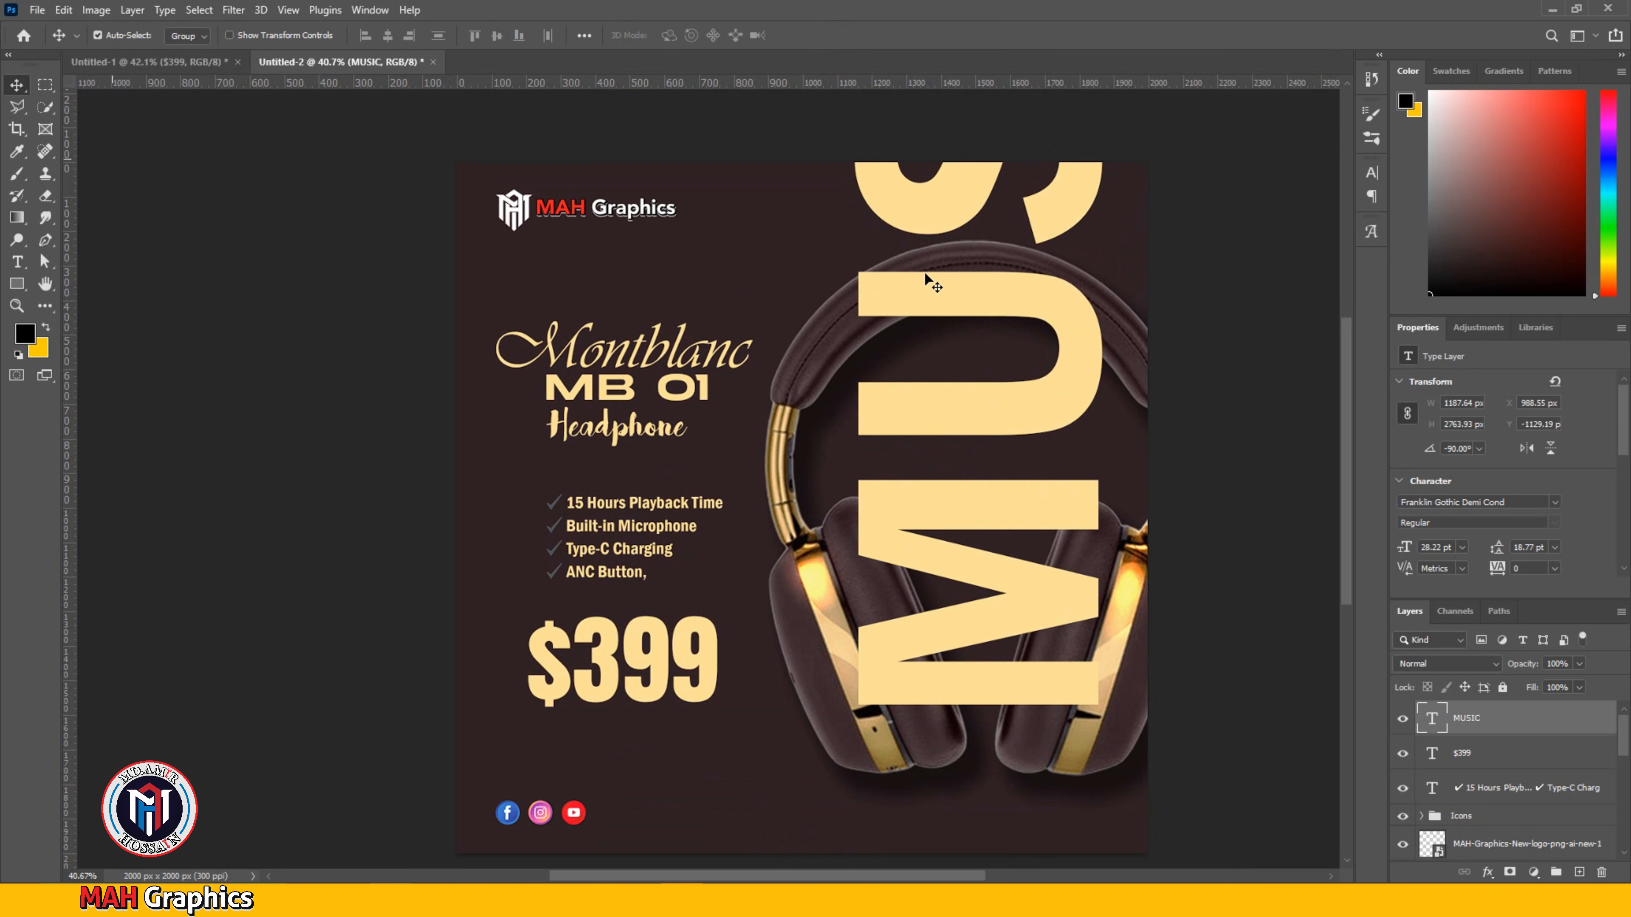
key(ctrl+shift+bracketleft)
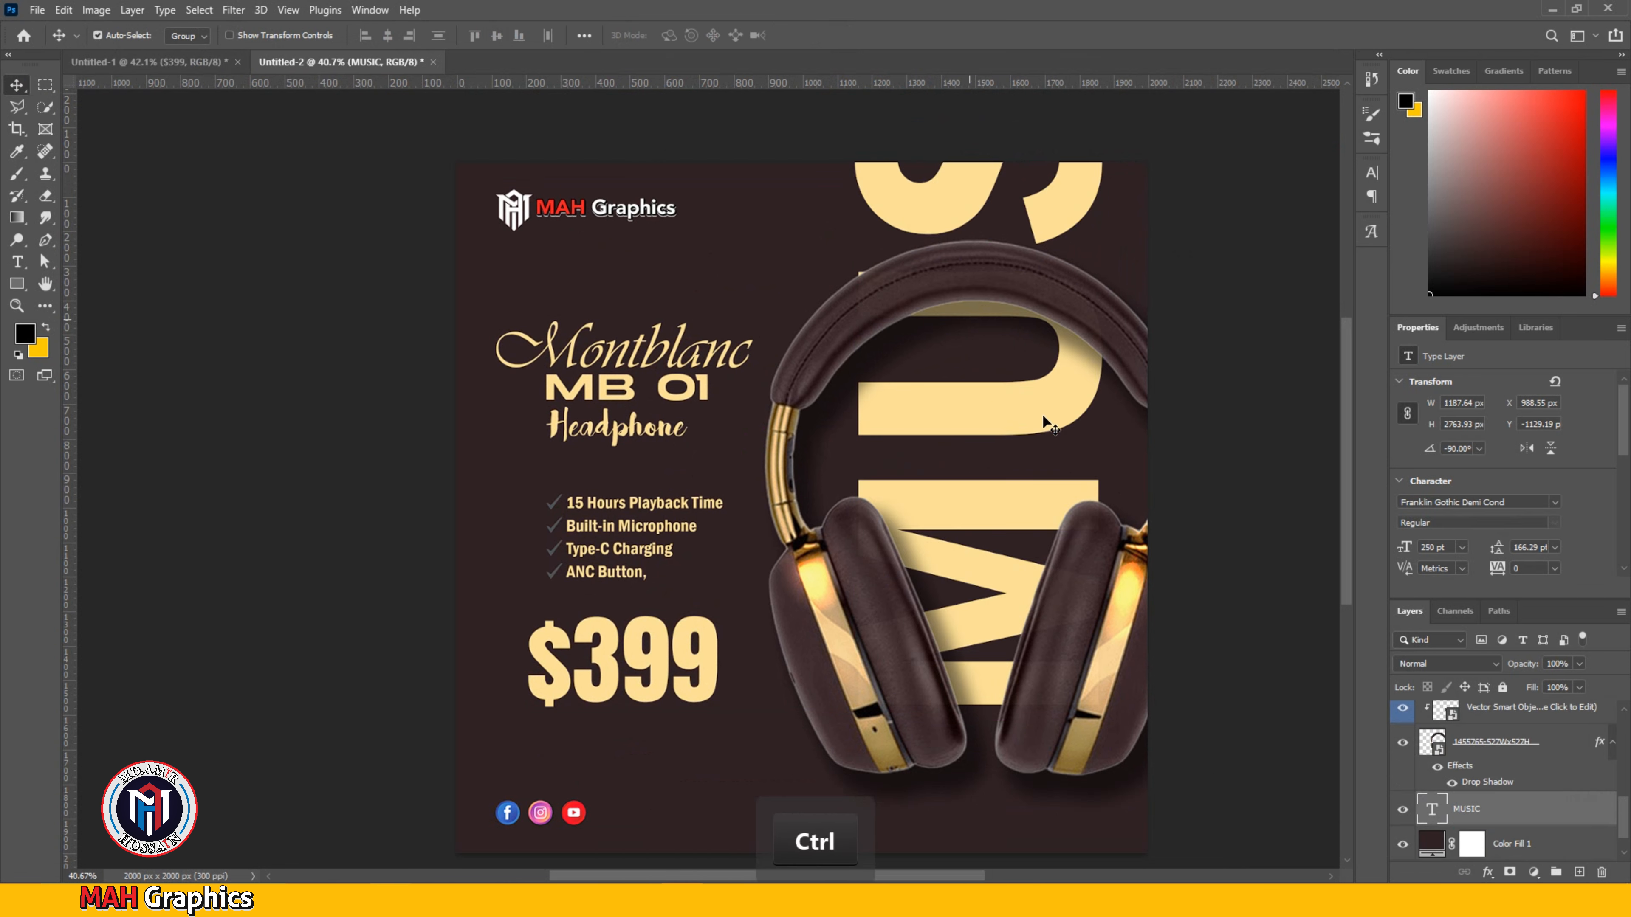
Step: Nudge the vertical MUSIC text down by 9 px behind the headphone and deselect it
key(Down)
key(Down)
key(Down)
key(Down)
key(Down)
key(Down)
key(Down)
key(Down)
key(Down)
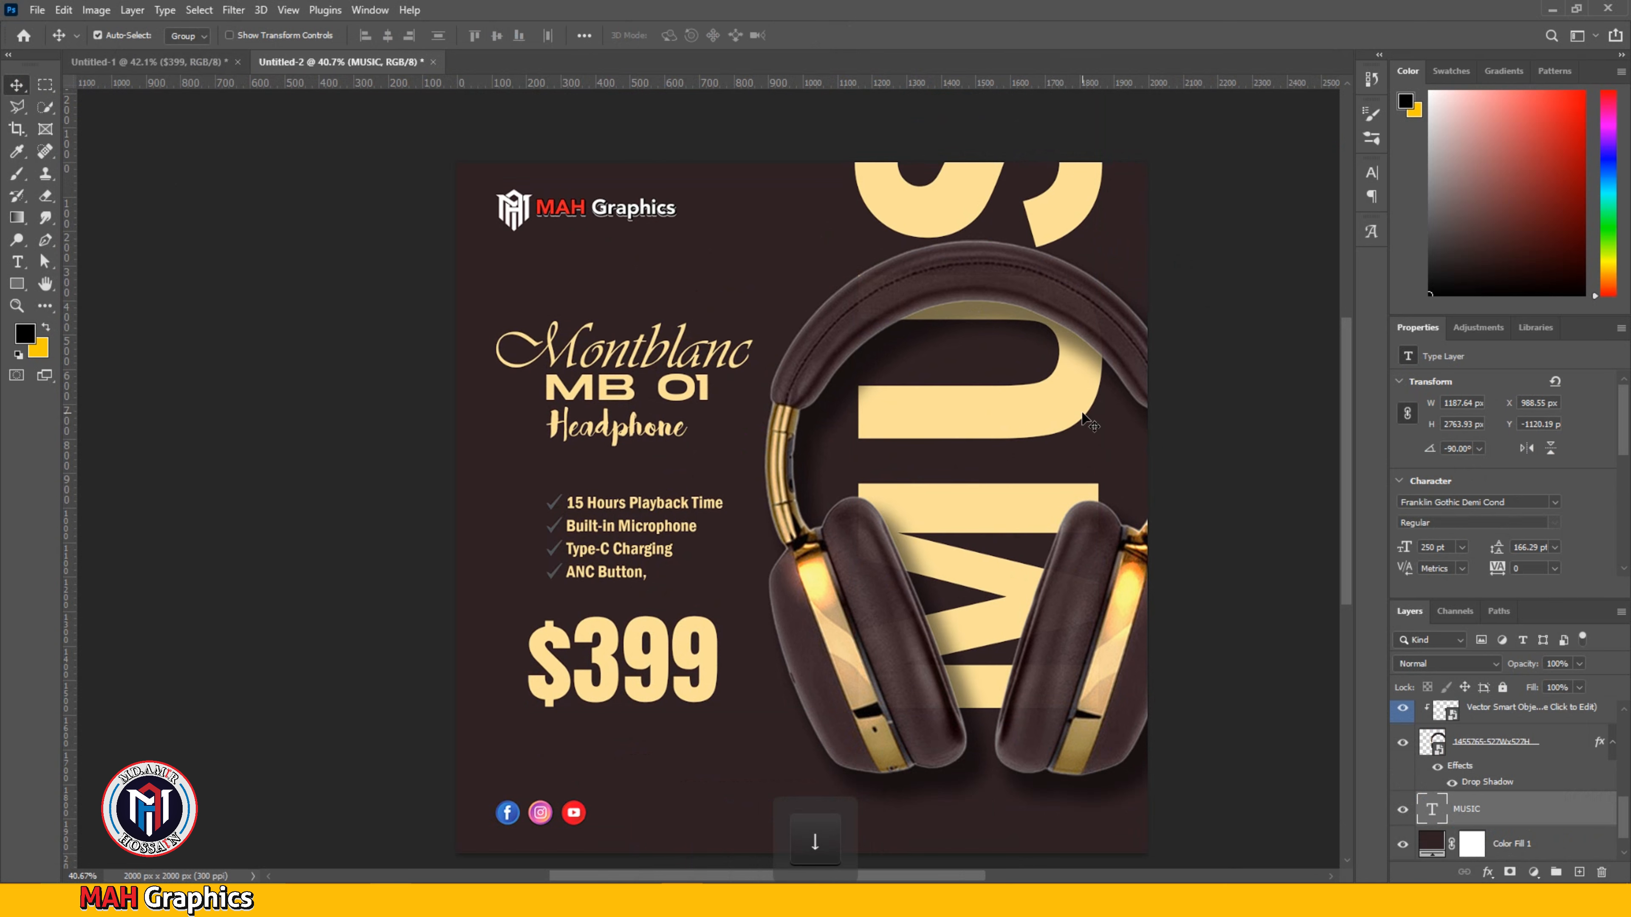
click(1225, 394)
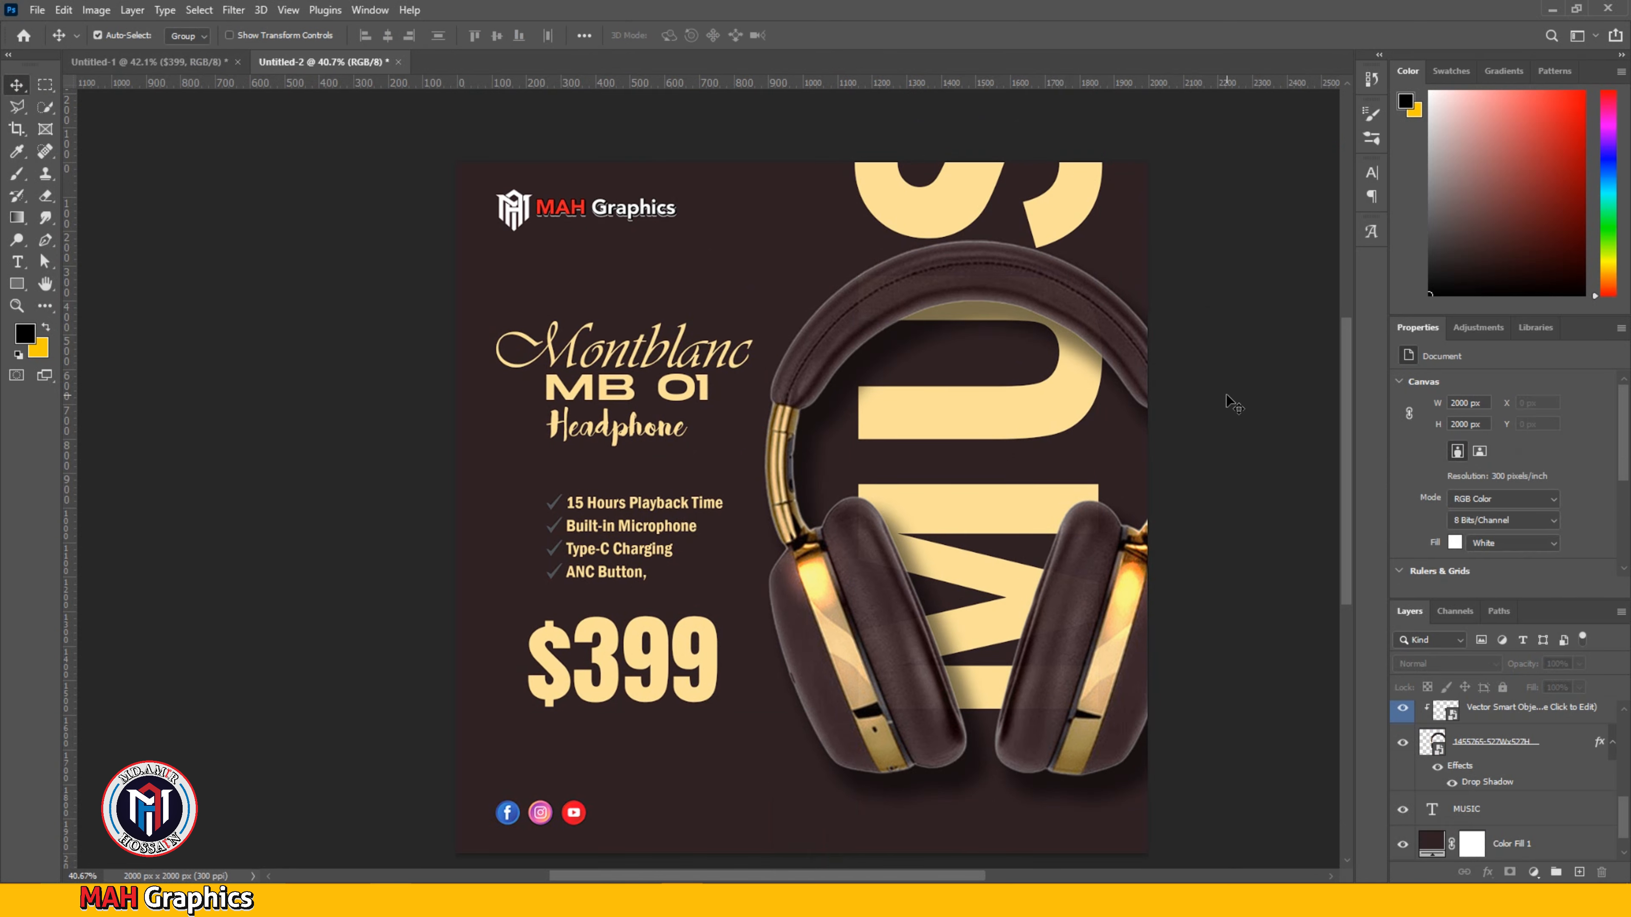
scroll(1427, 842, down, 1)
scroll(1001, 453, down, 1)
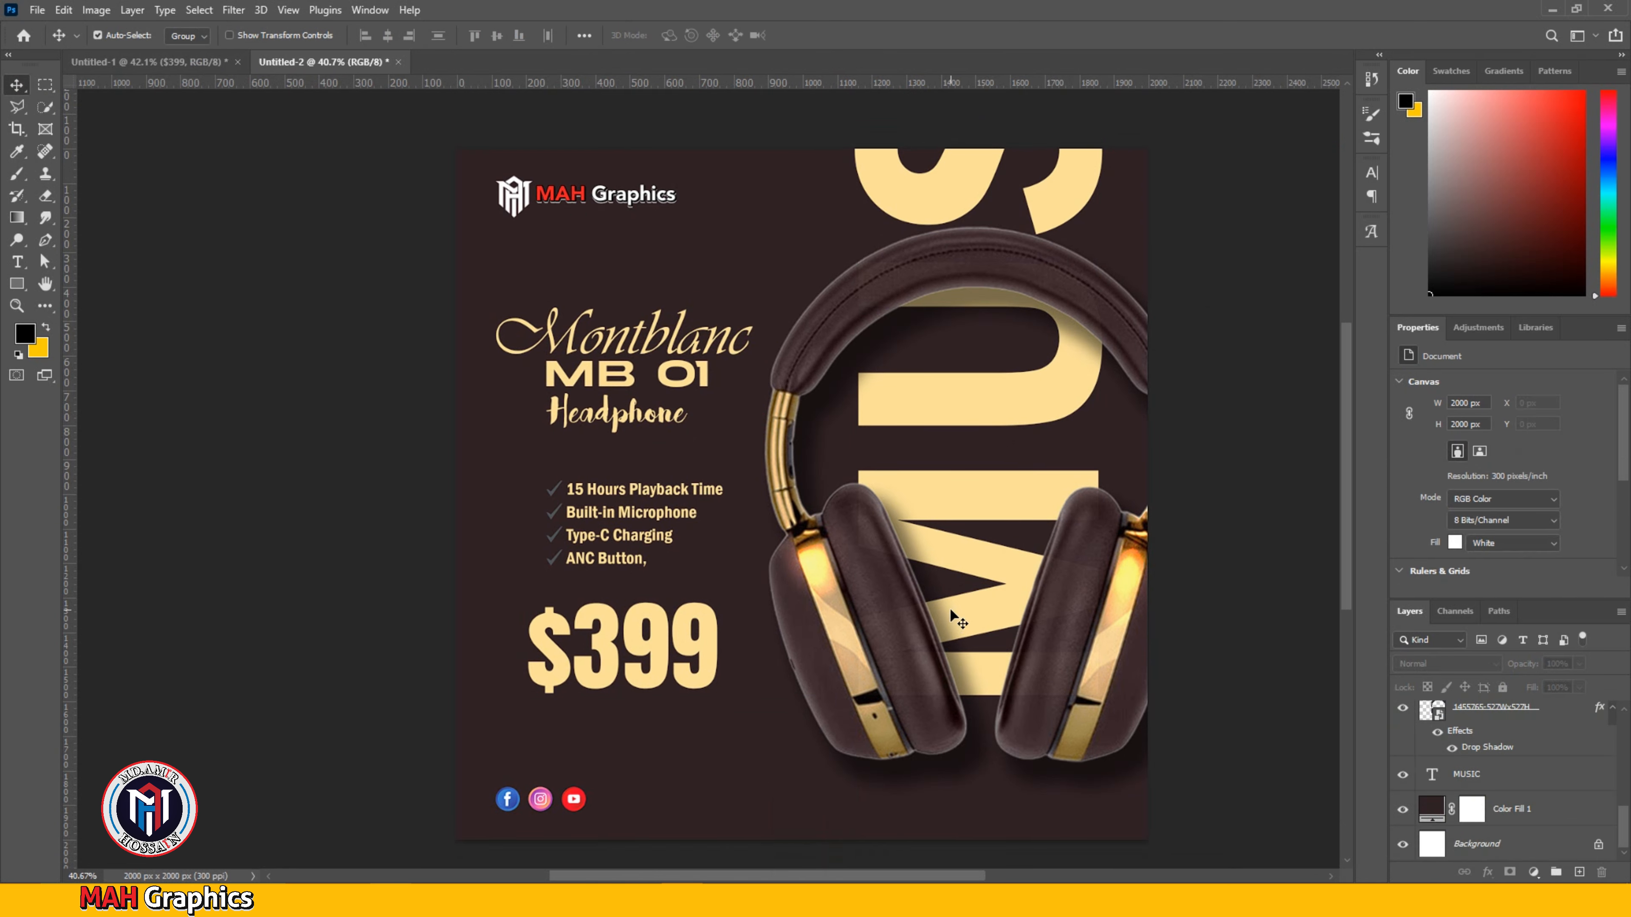
drag(1145, 537, 1132, 523)
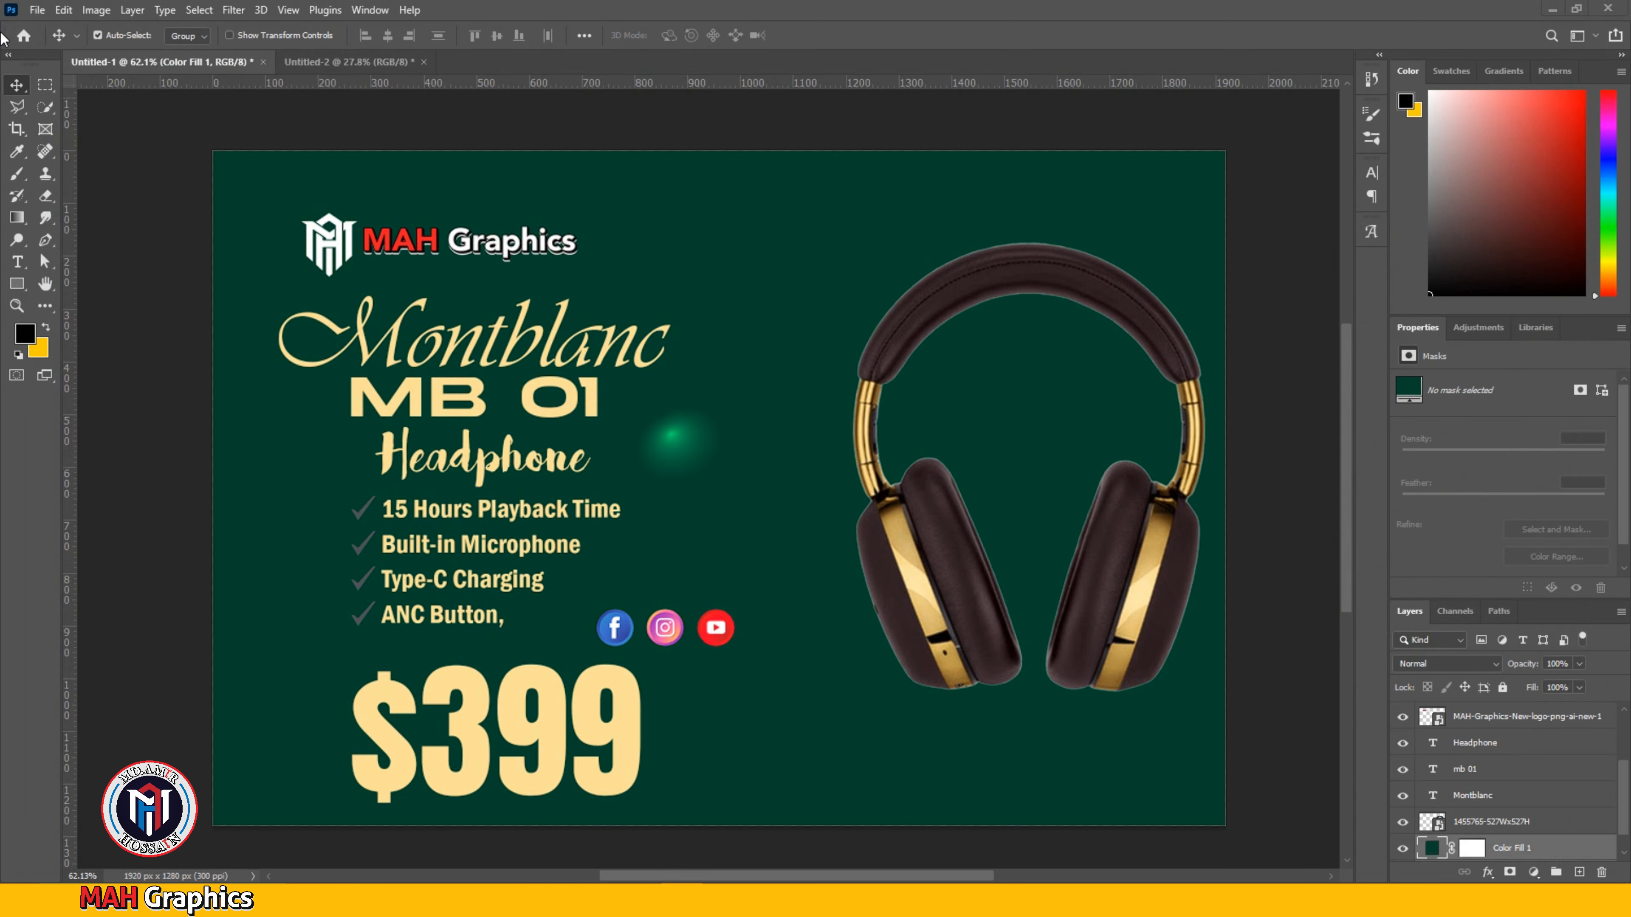
Step: Open 121922021_10200052.psd and copy its pngwing.com (28) line texture into the Untitled-2 headphone advertisement
click(38, 10)
click(51, 46)
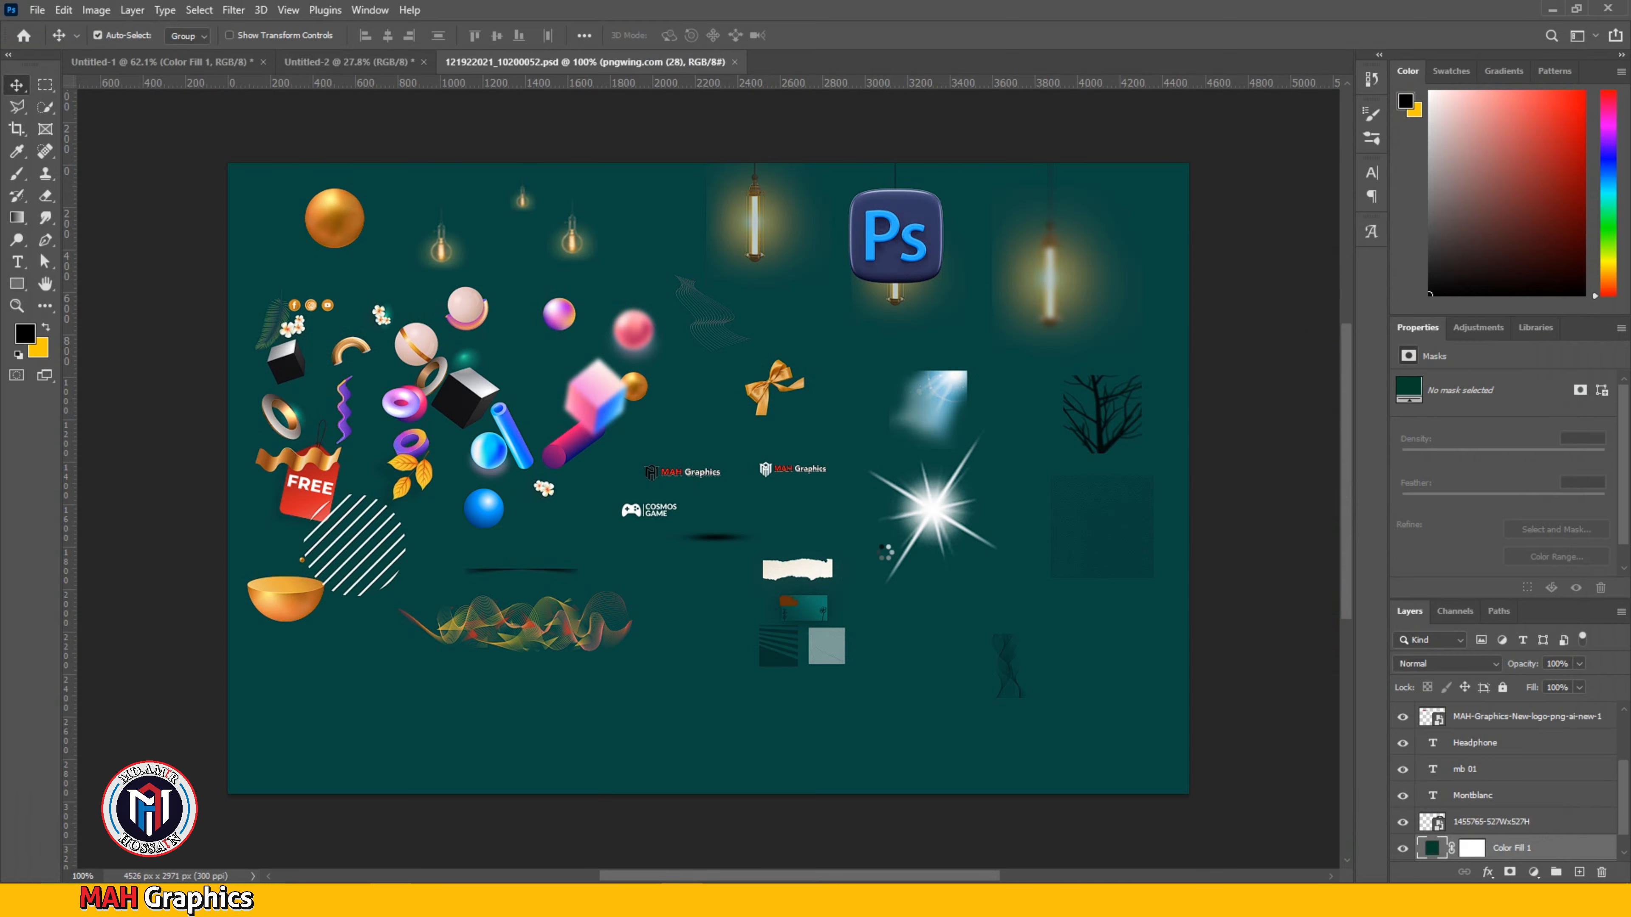
drag(939, 686, 485, 186)
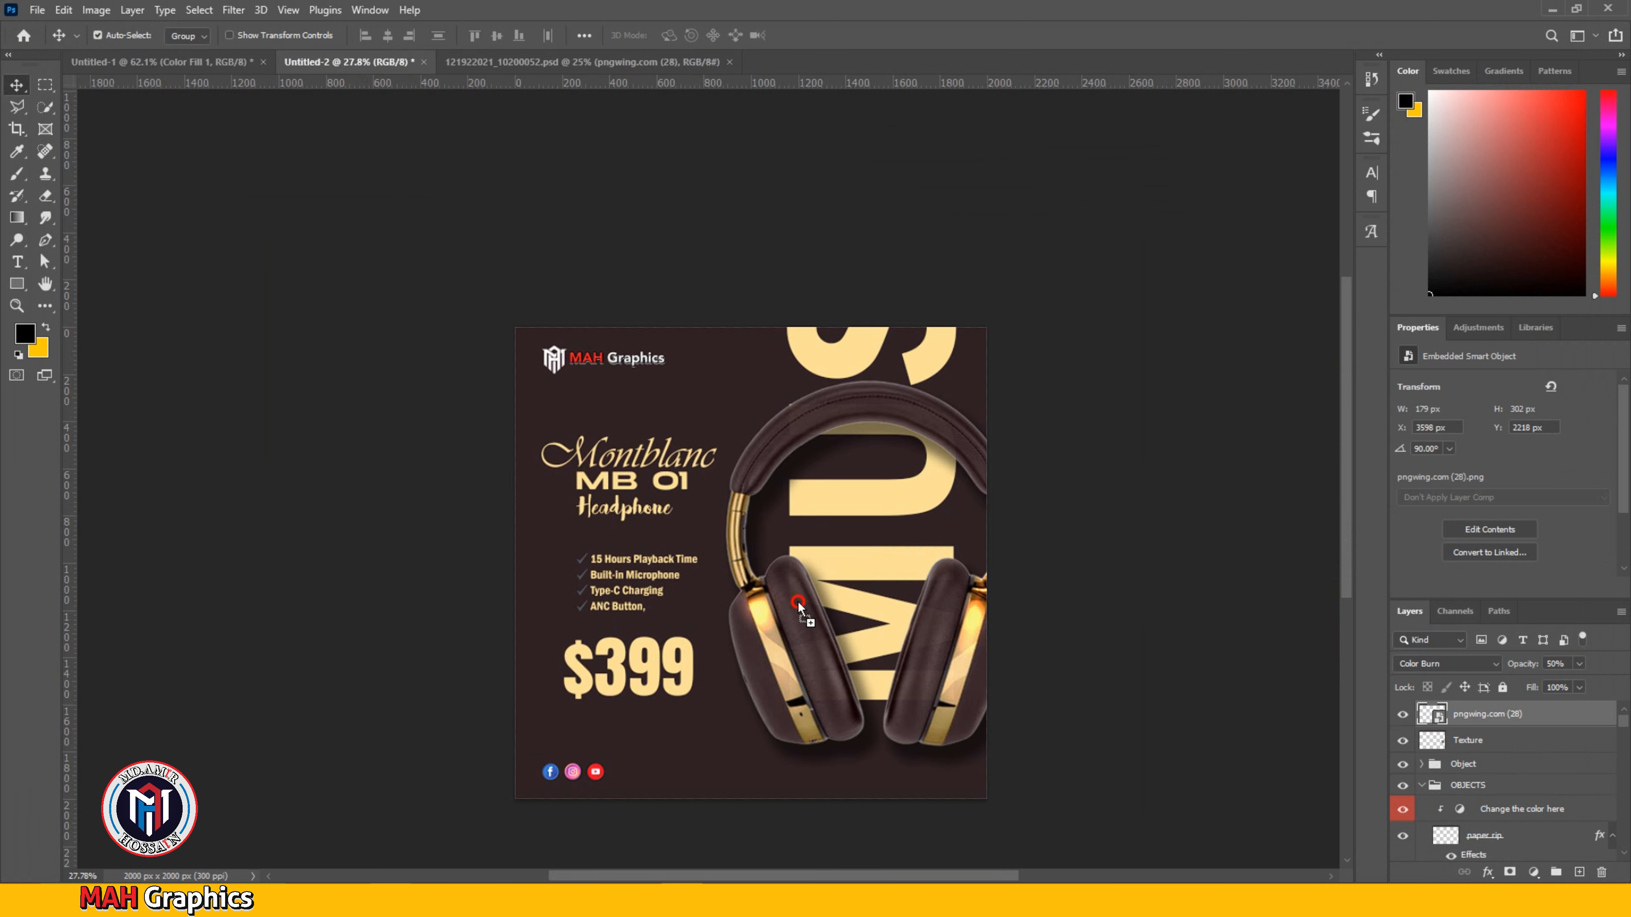
drag(854, 700, 852, 699)
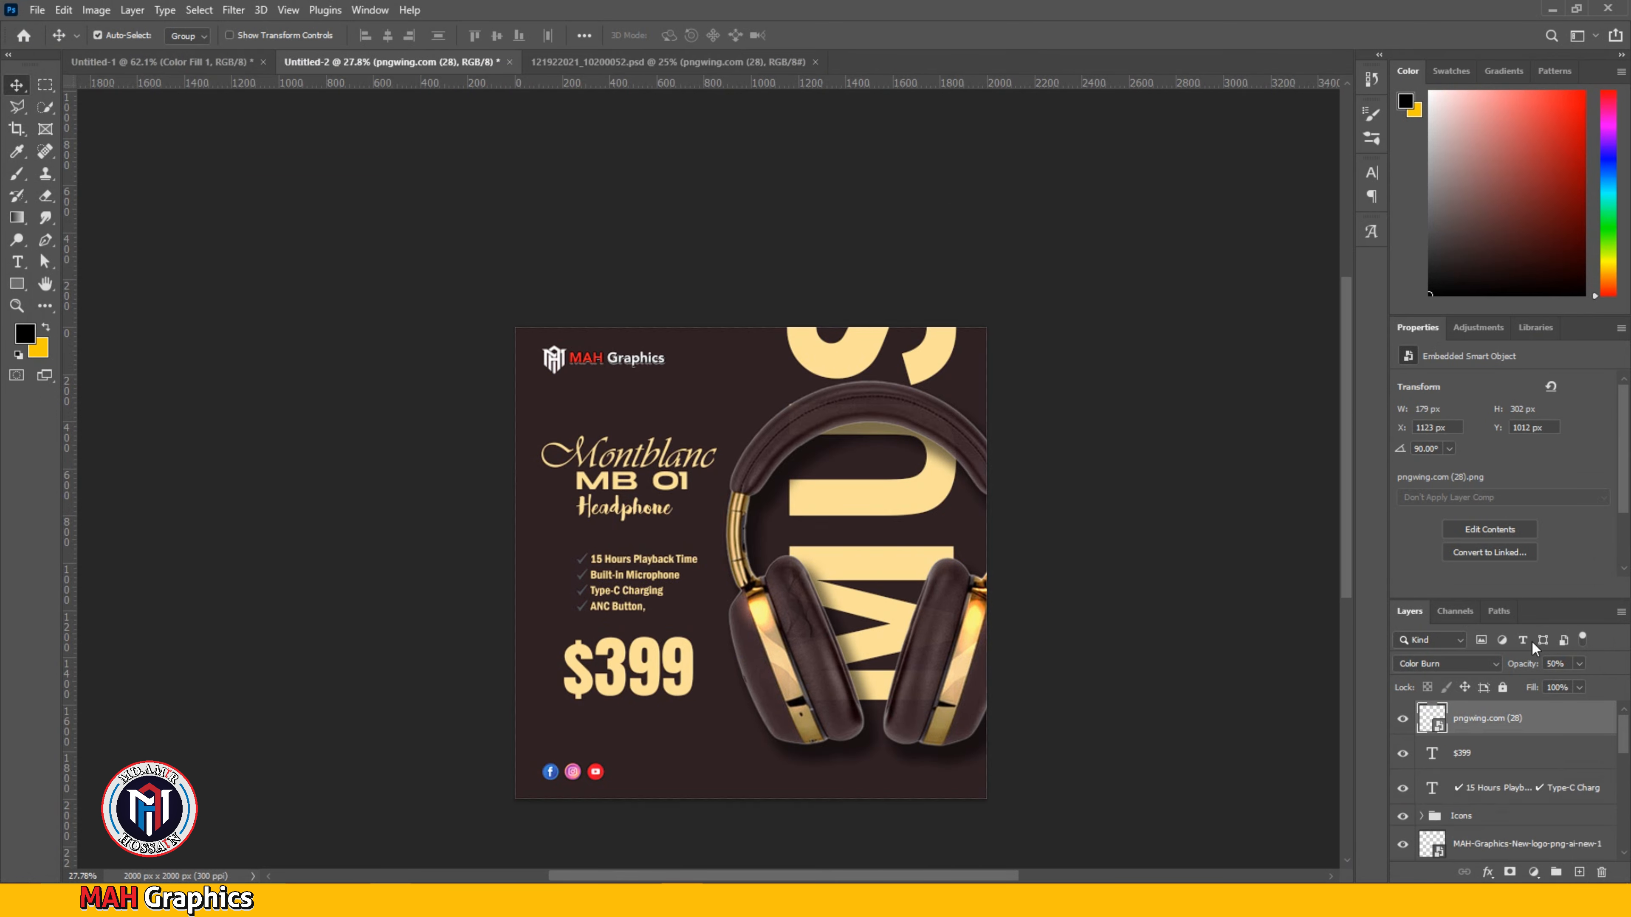
Step: Send the pngwing.com (28) texture just above Color Fill 1 and enlarge it to about 44% behind the headphone, keeping Color Burn blending
key(ctrl+shift+bracketleft)
key(ctrl+bracketright)
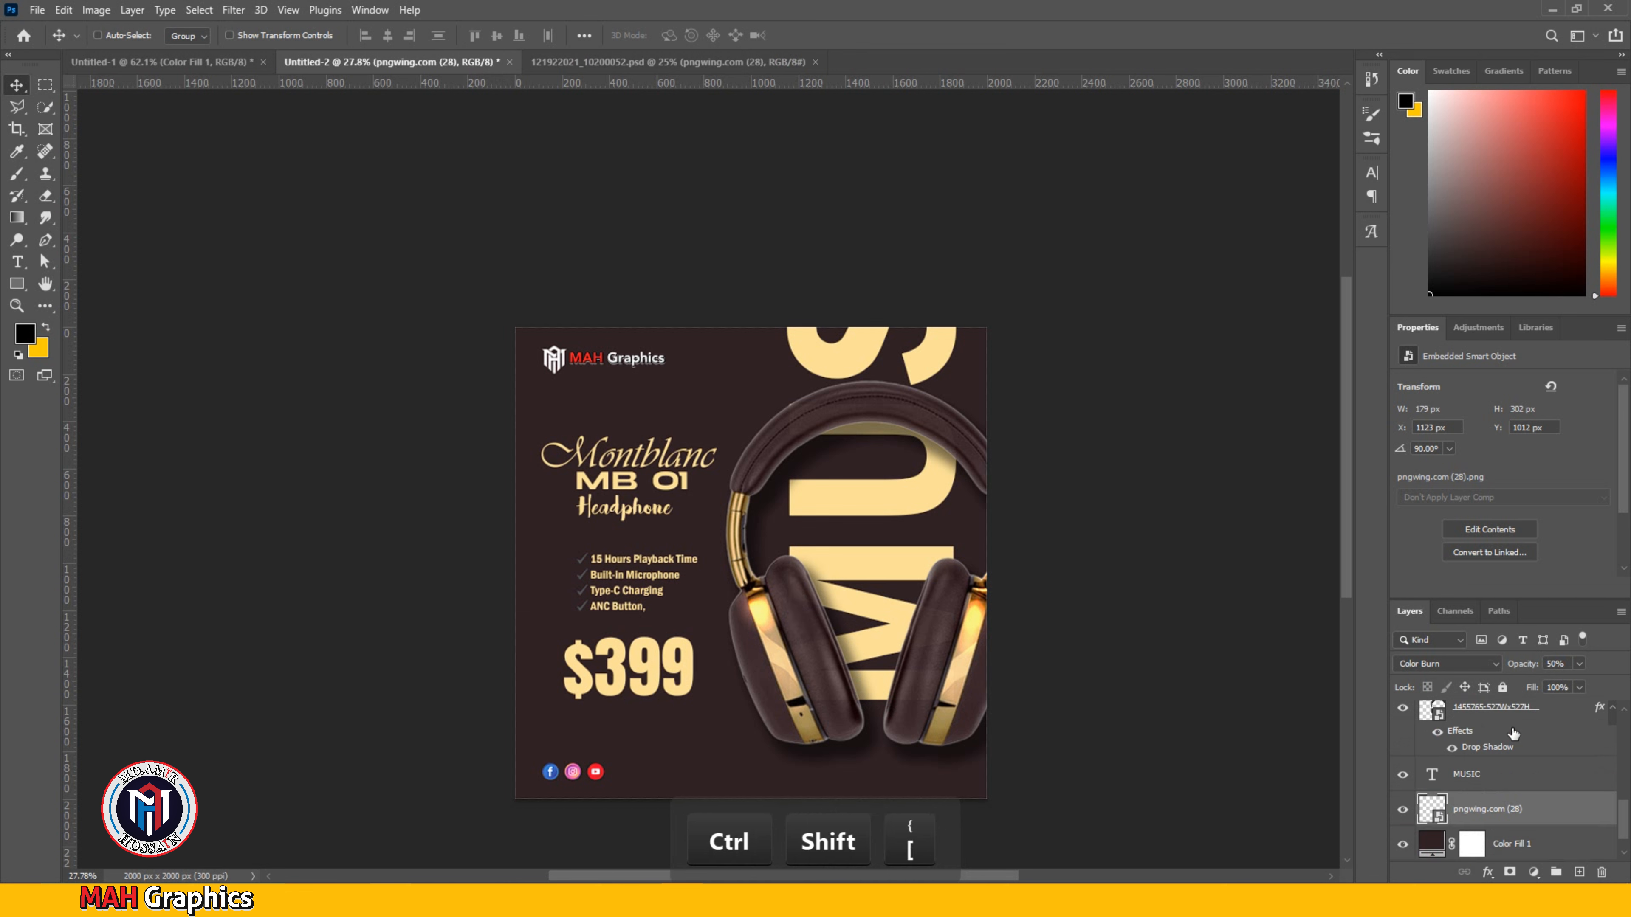
key(ctrl+t)
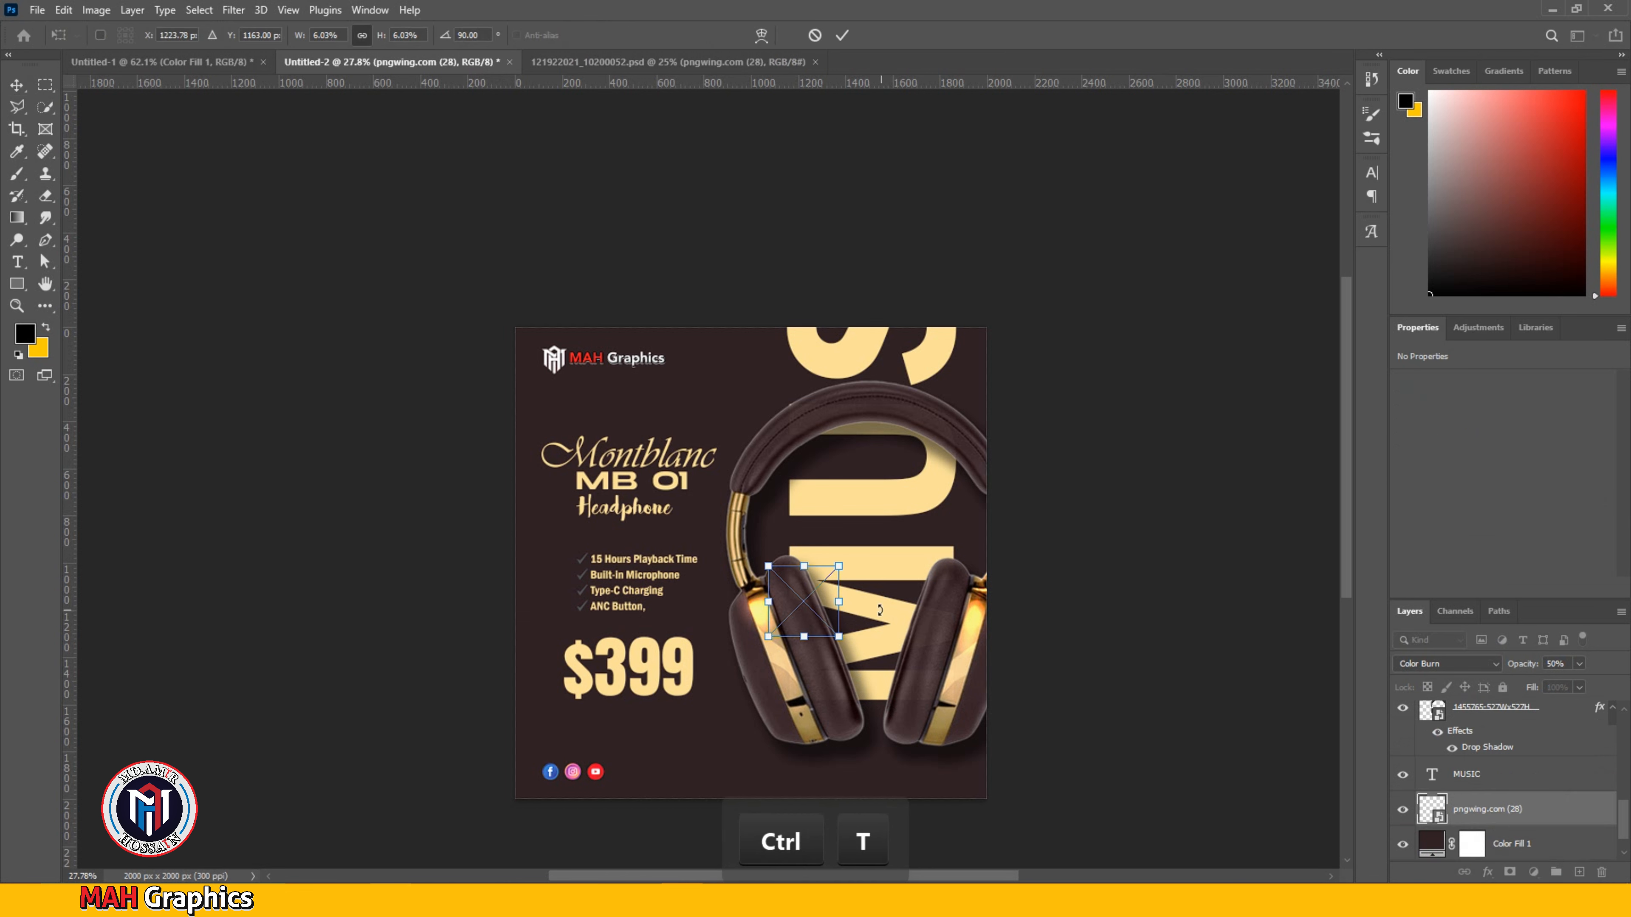
drag(831, 569, 1099, 361)
drag(819, 611, 926, 573)
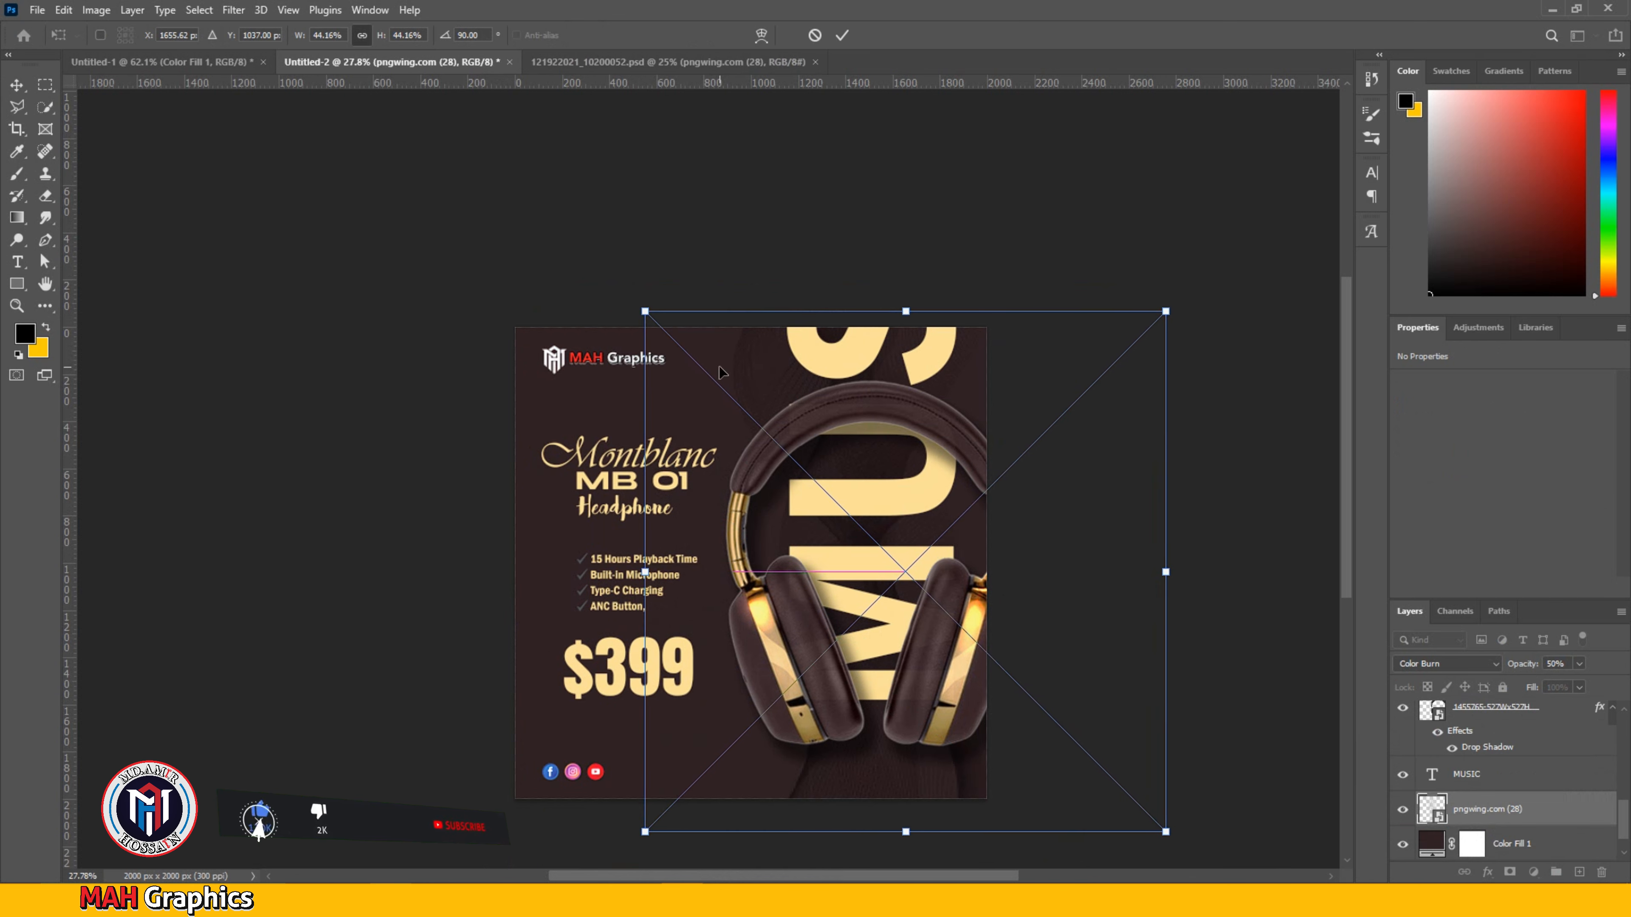
key(Return)
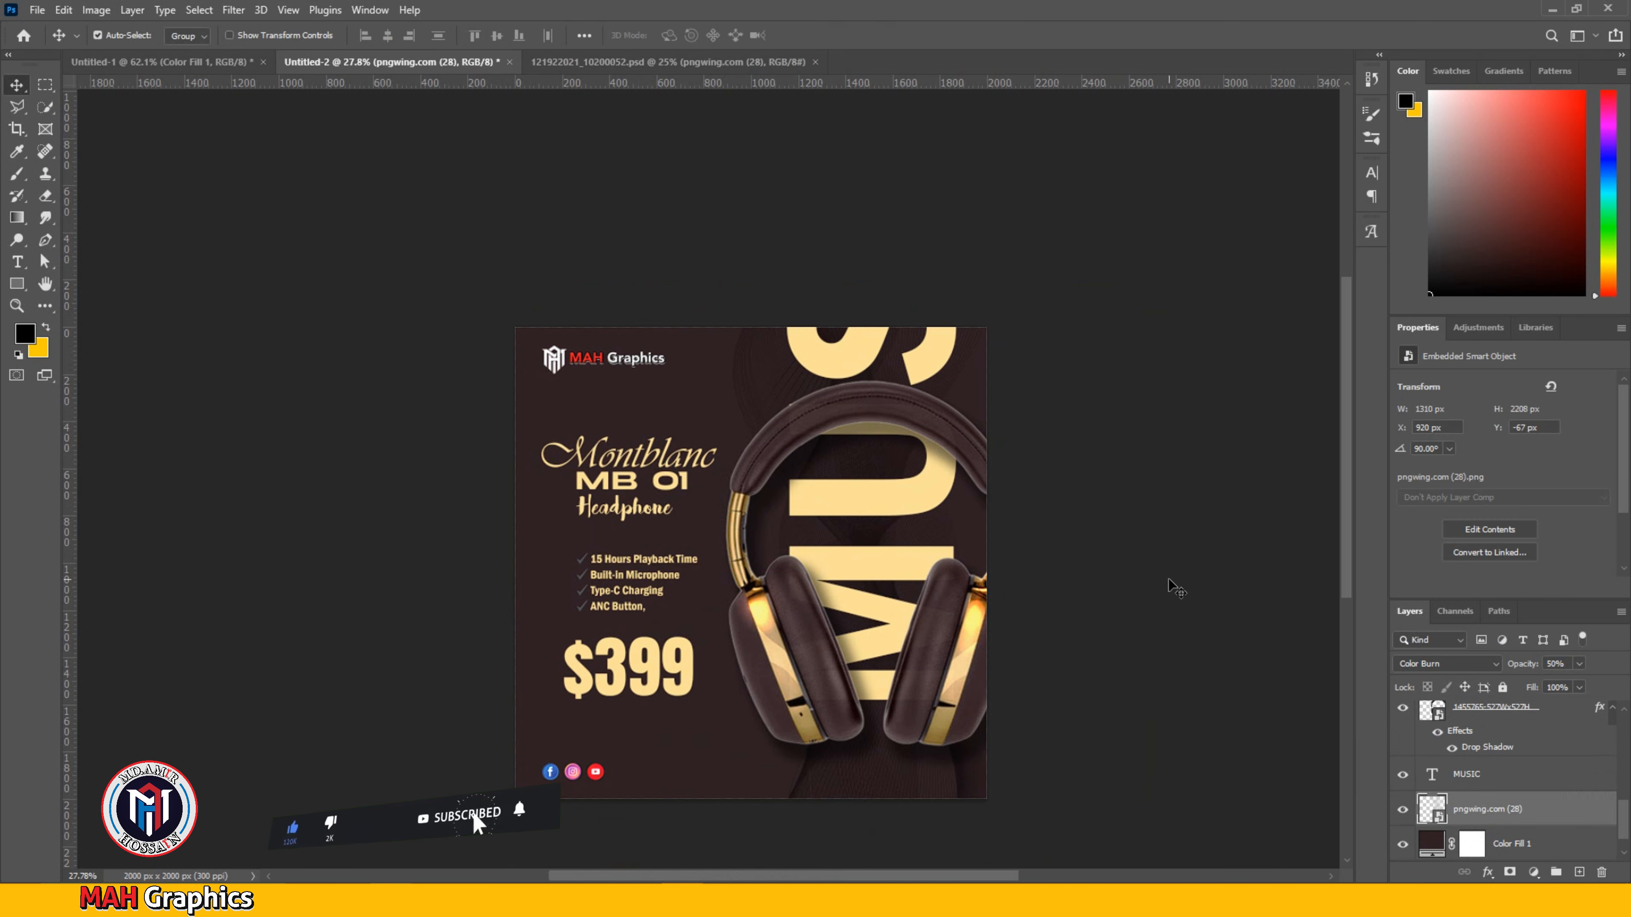
click(1480, 662)
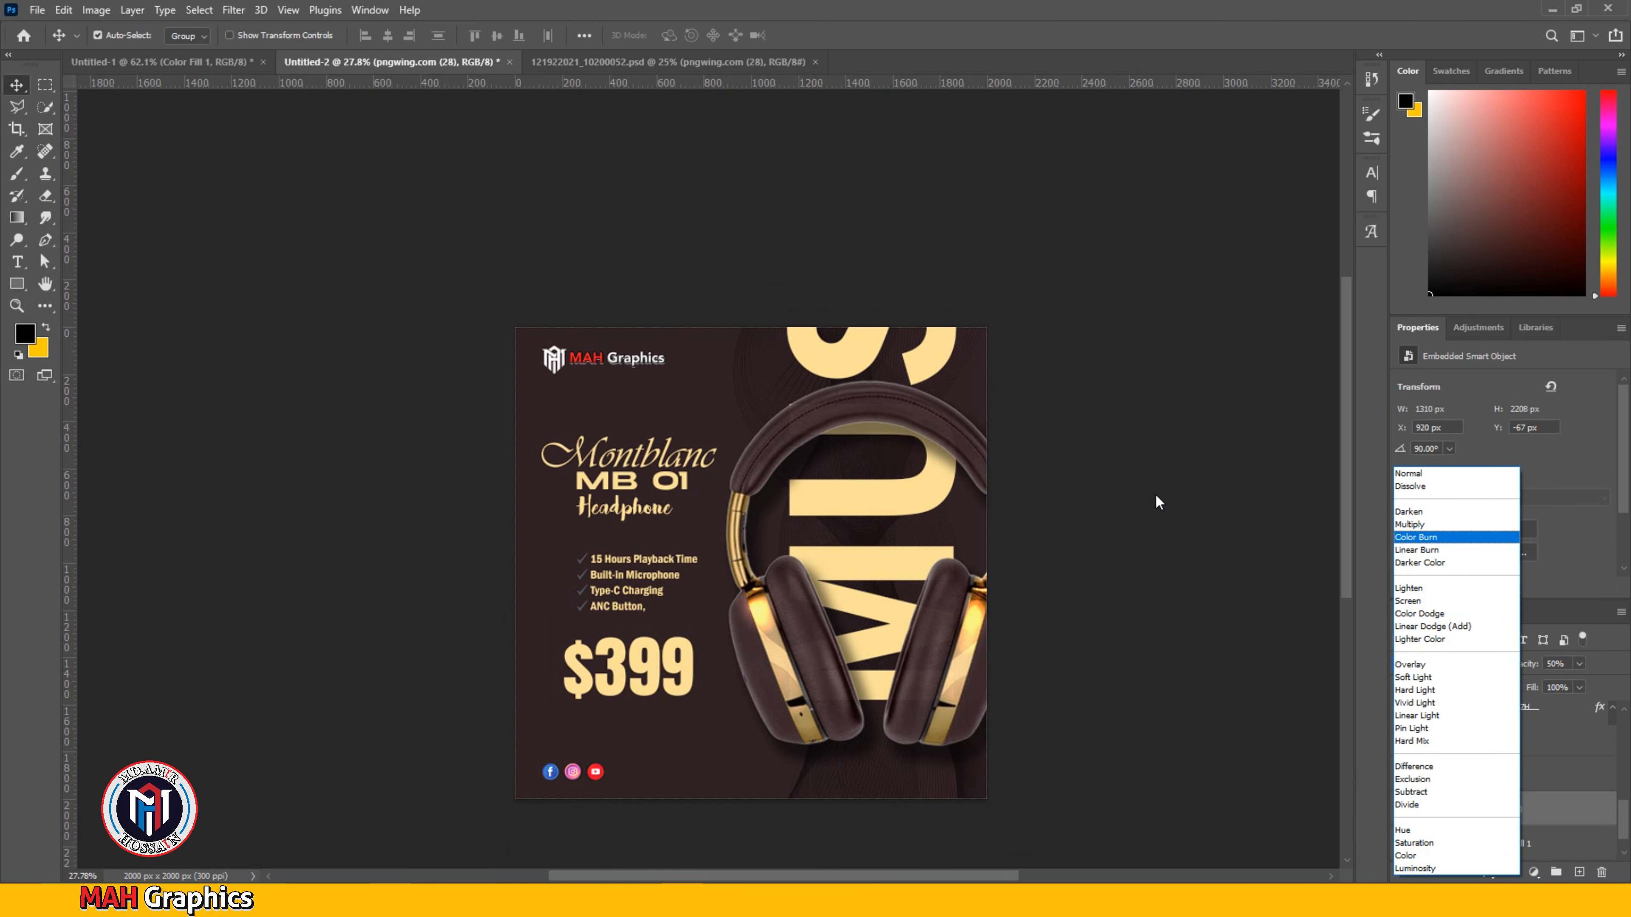
key(Return)
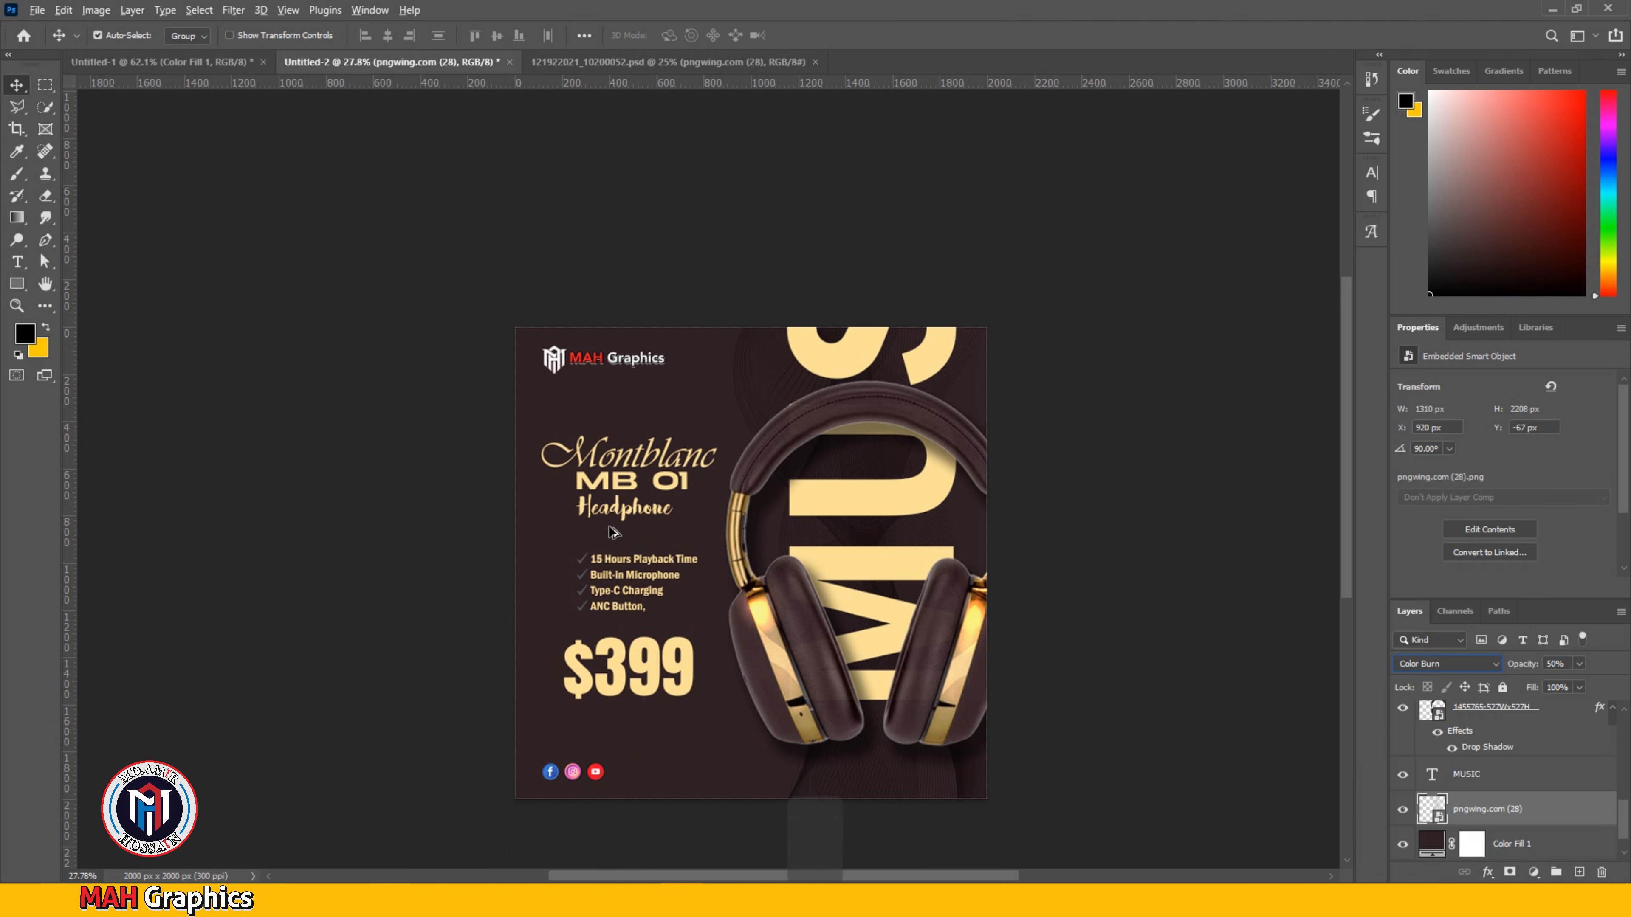
Step: Select the logo, product title, feature list, price and social icons together and nudge them slightly left
scroll(594, 546, up, 3)
drag(607, 551, 645, 498)
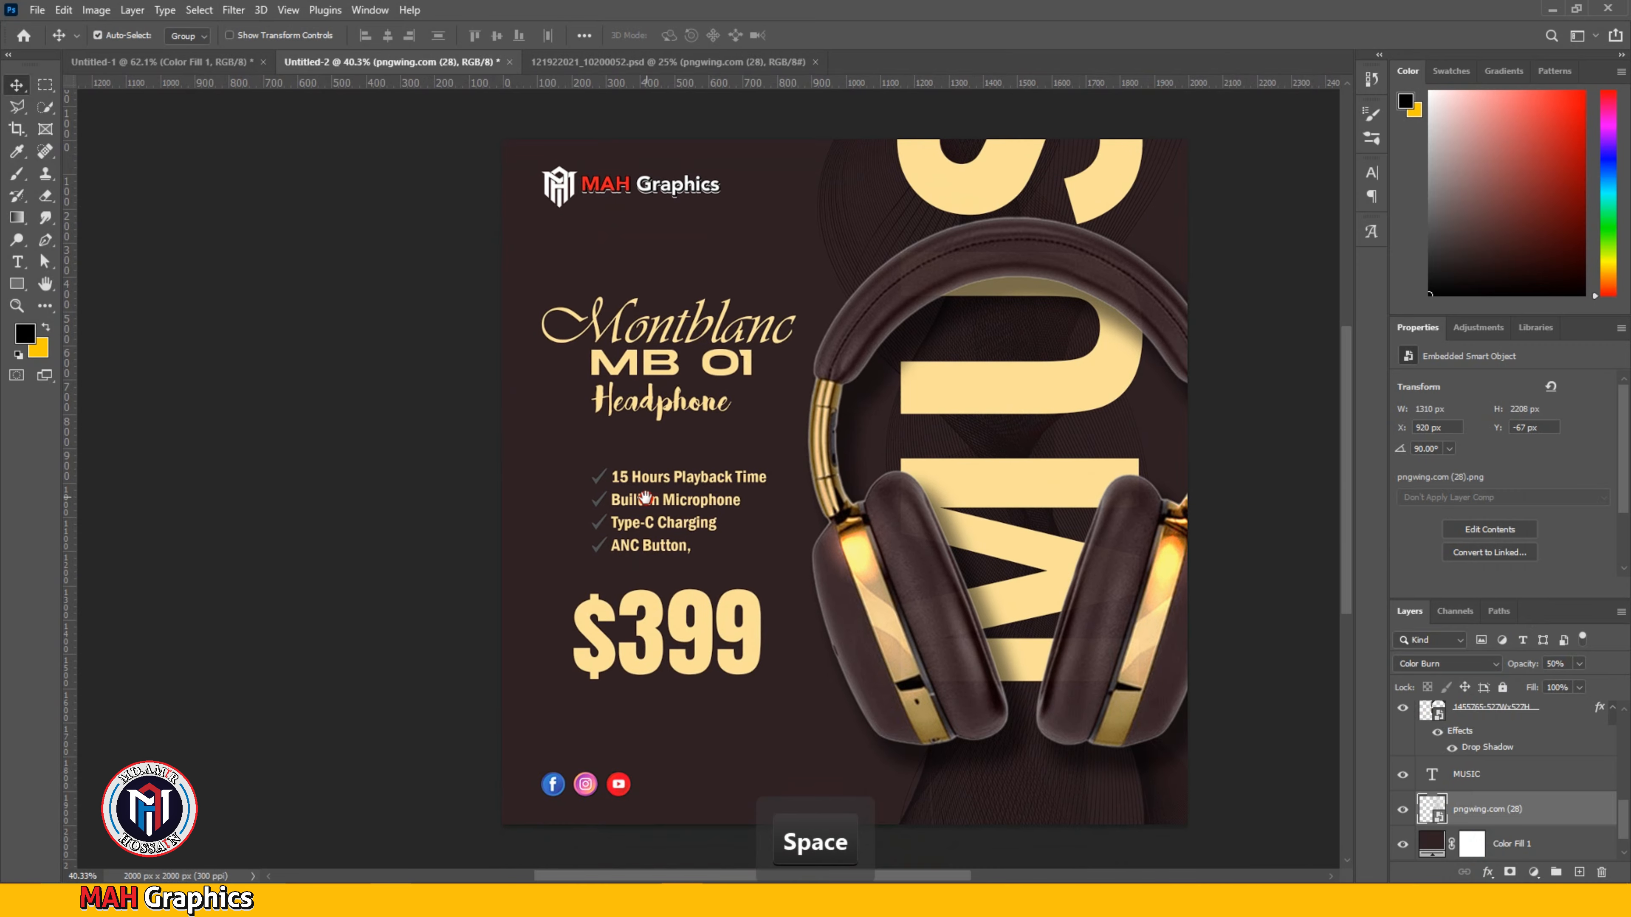
drag(741, 543, 694, 783)
key(Left)
key(Left)
key(Left)
key(Left)
key(Left)
key(Left)
key(Left)
key(Left)
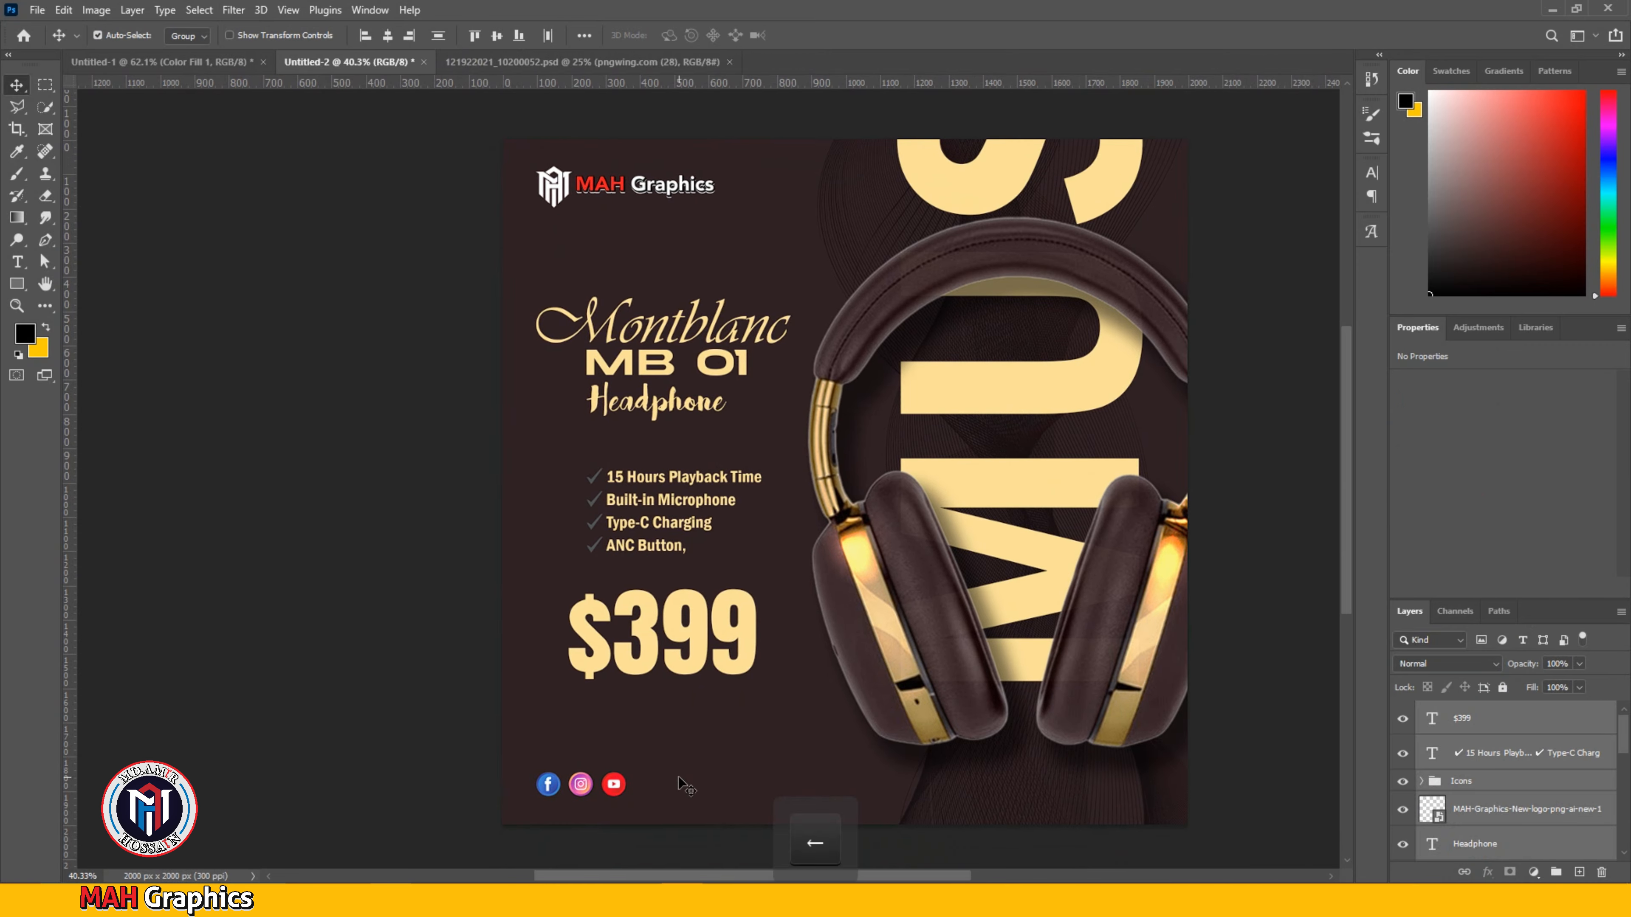
key(Left)
key(Left)
key(Left)
key(Left)
key(Left)
key(Left)
key(Left)
key(Left)
click(248, 514)
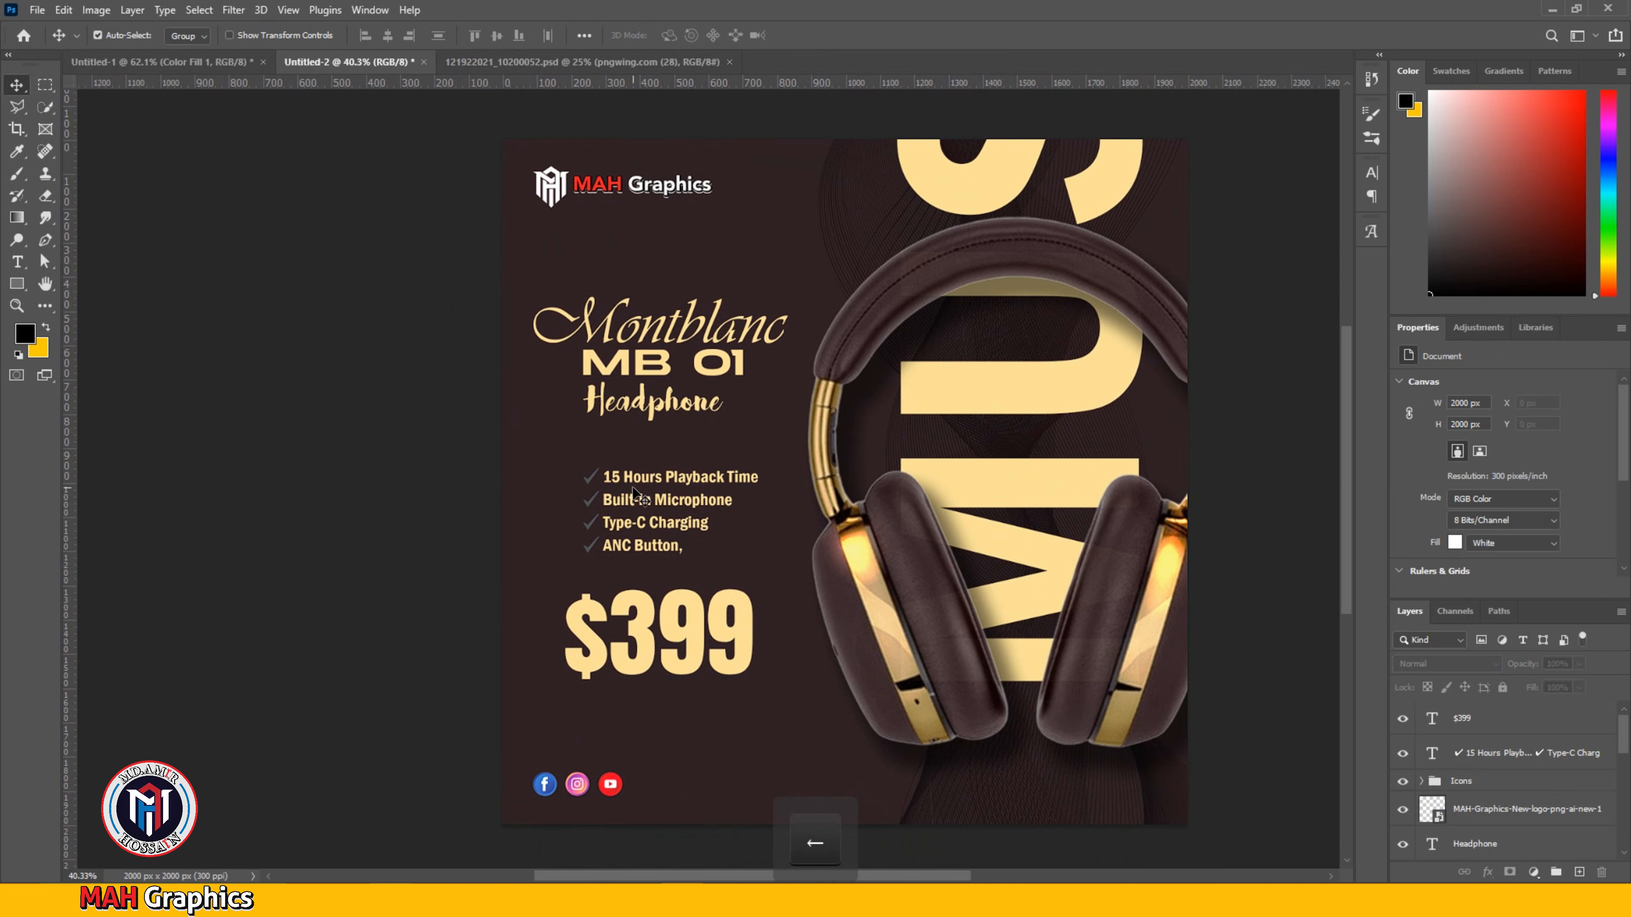
click(635, 480)
key(Right)
Step: Centre the headphone vertically relative to the canvas
key(space)
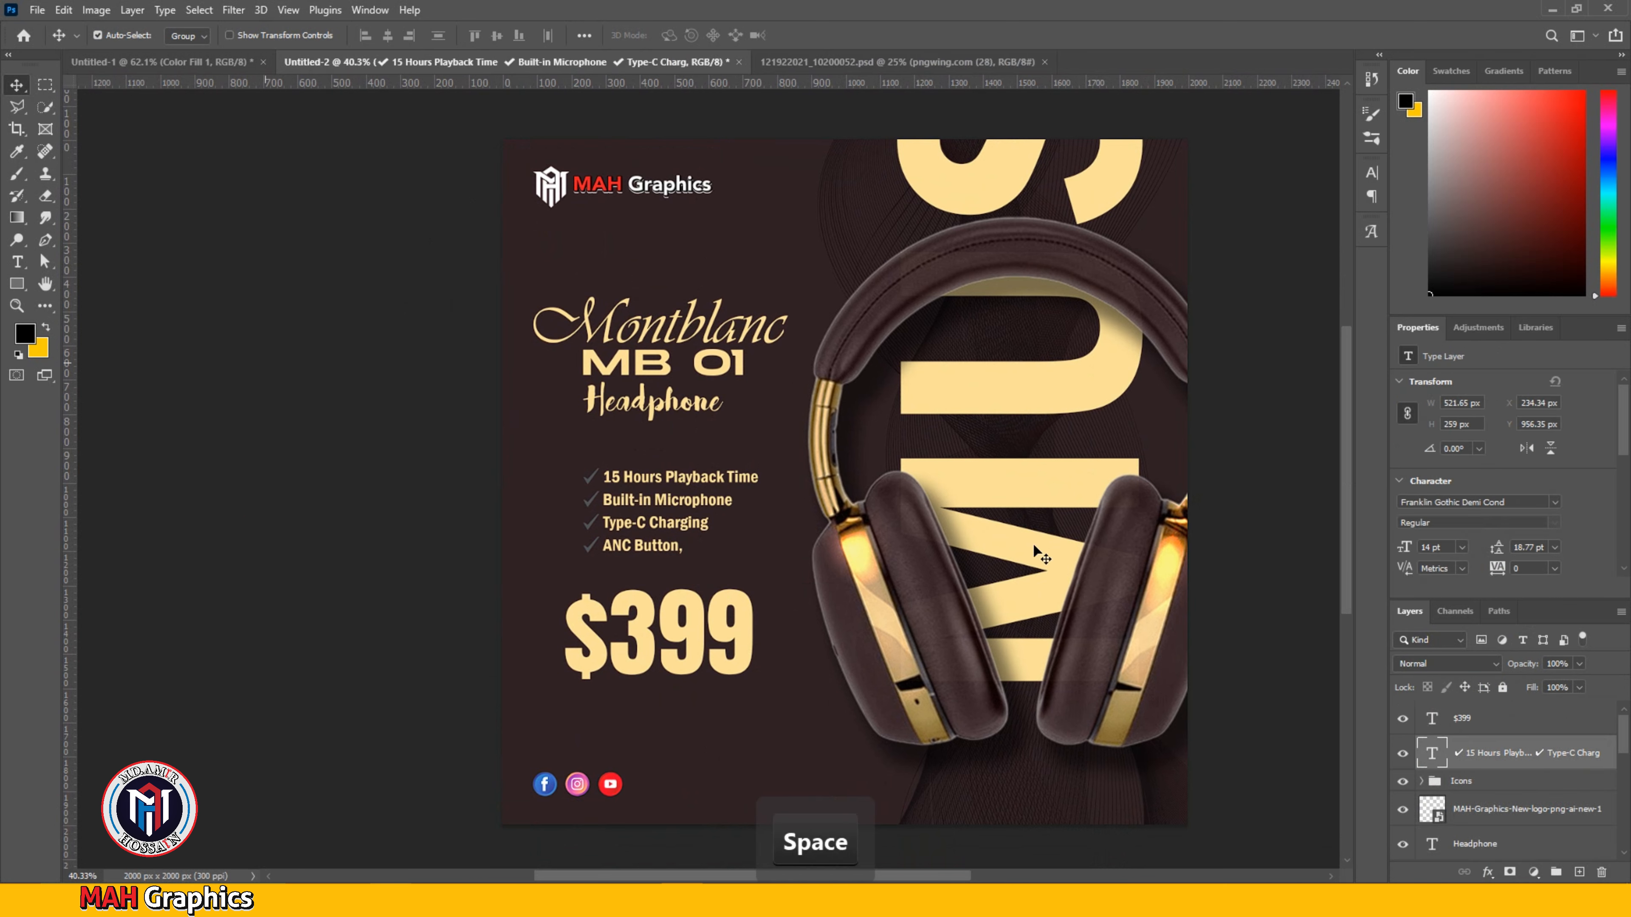
drag(1109, 602, 1065, 613)
click(1041, 612)
click(579, 36)
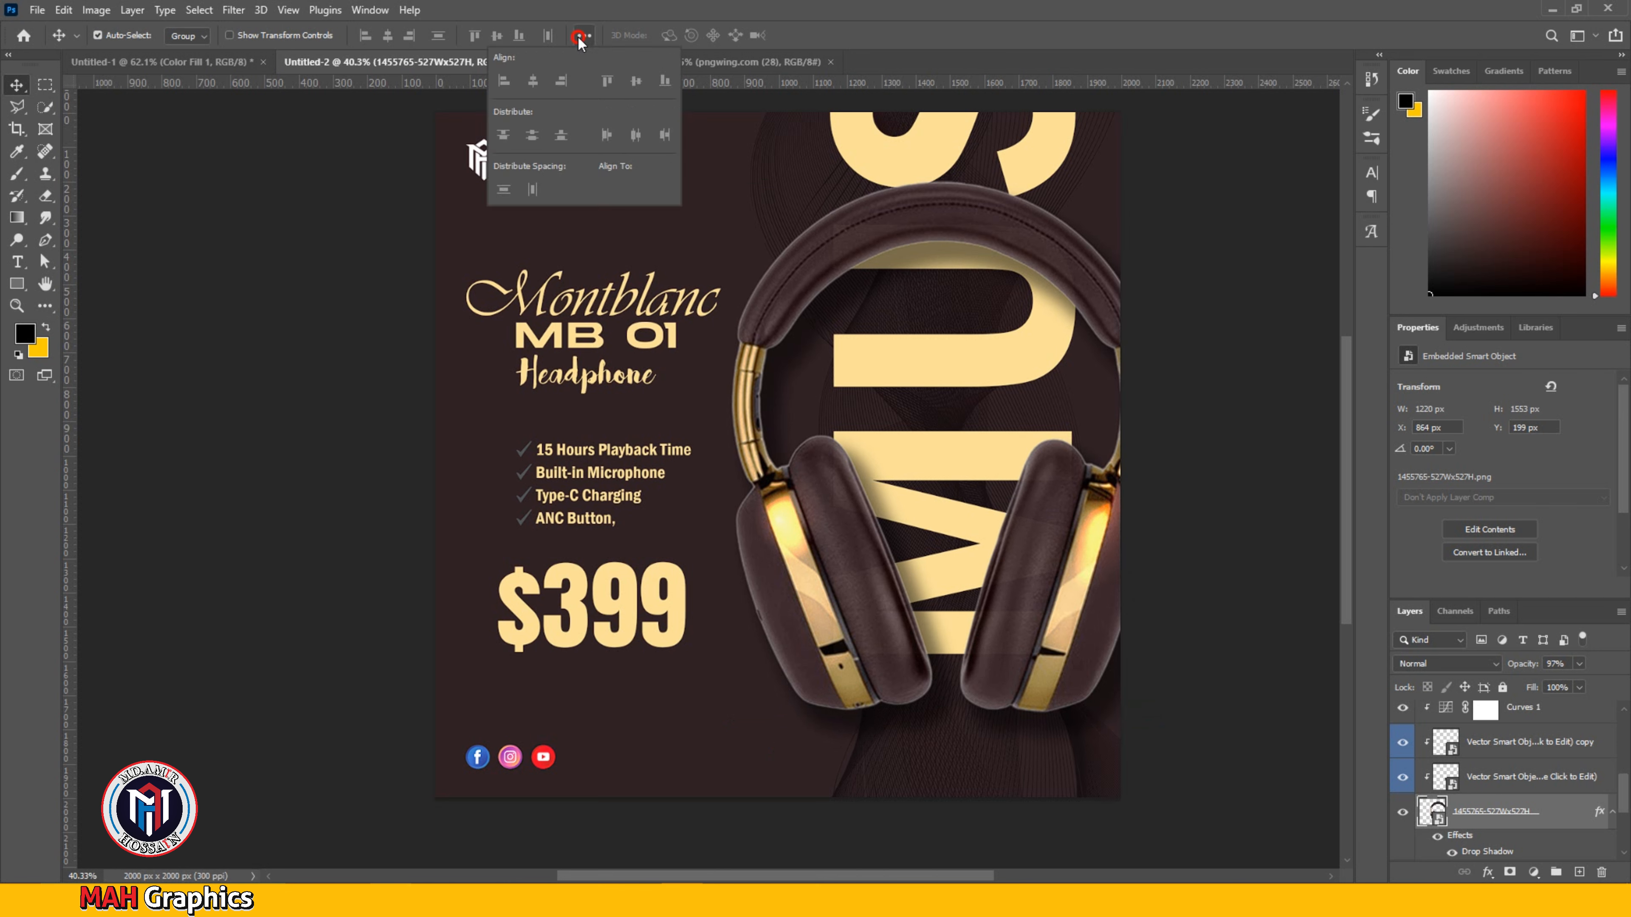
click(628, 216)
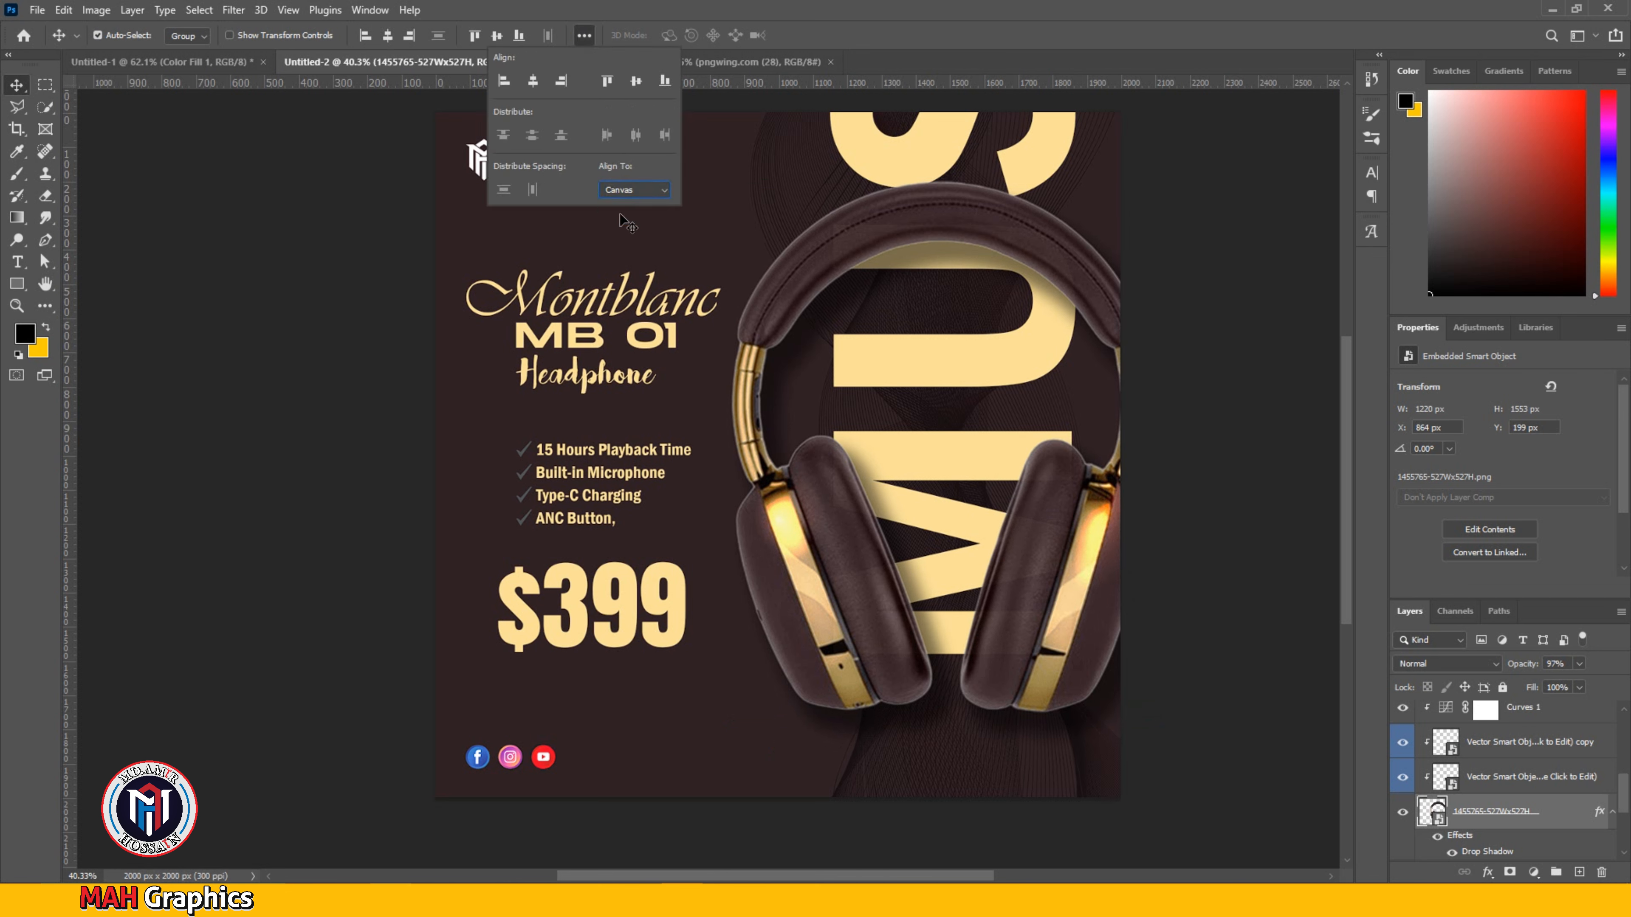
click(636, 81)
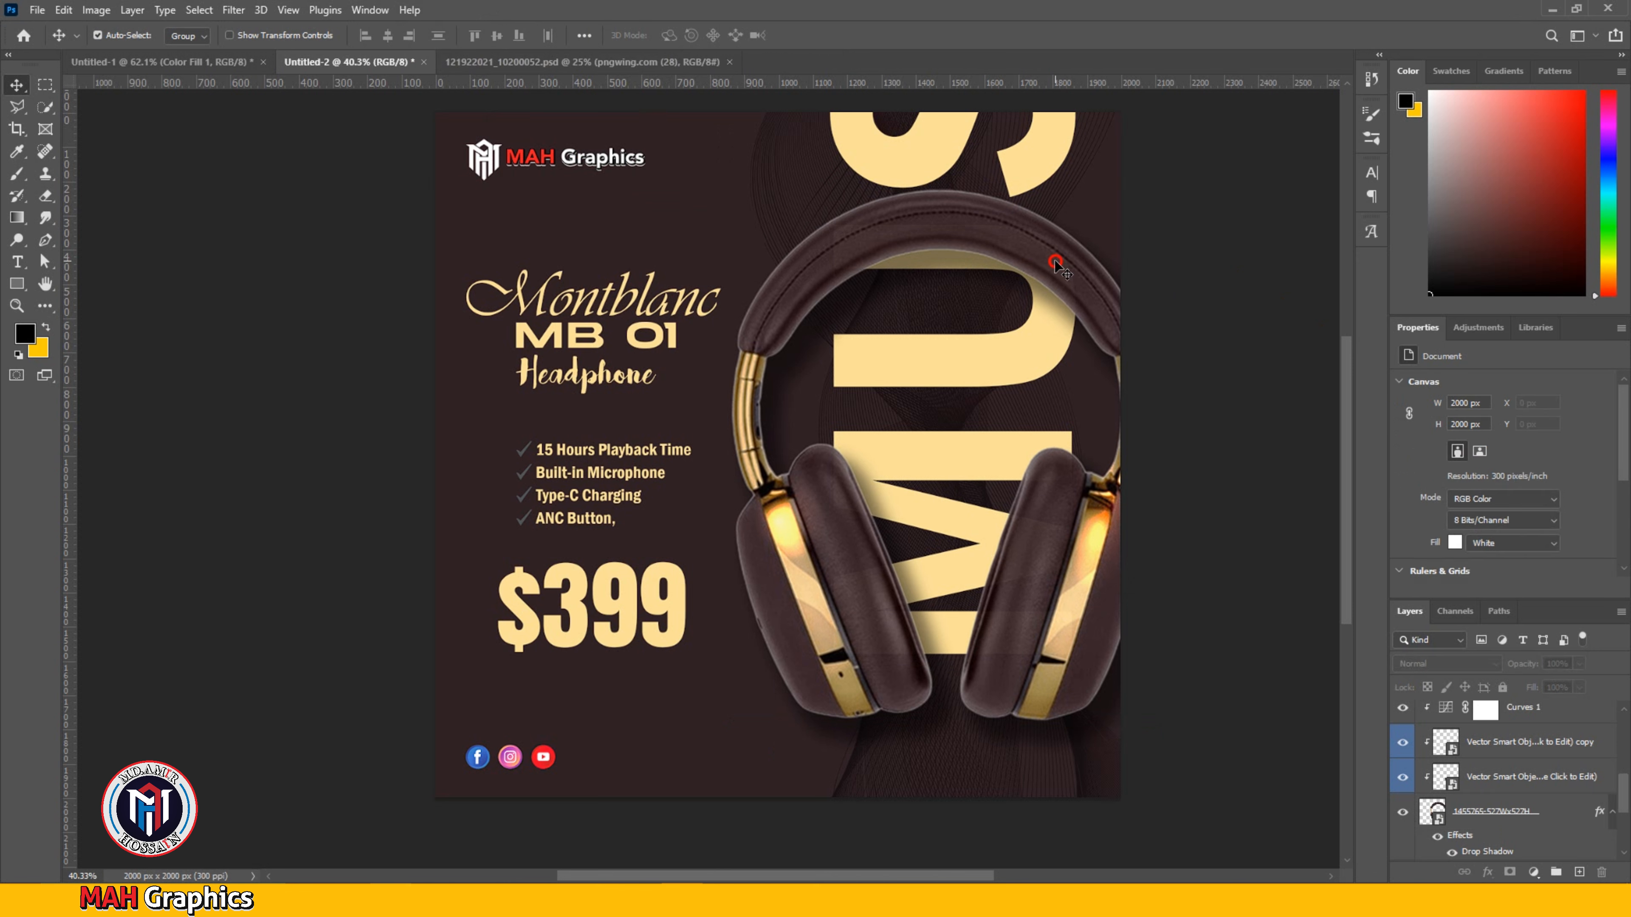
Step: Enlarge the headphone about its centre to about 89% scale
key(ctrl)
key(ctrl+t)
drag(1183, 135, 1209, 125)
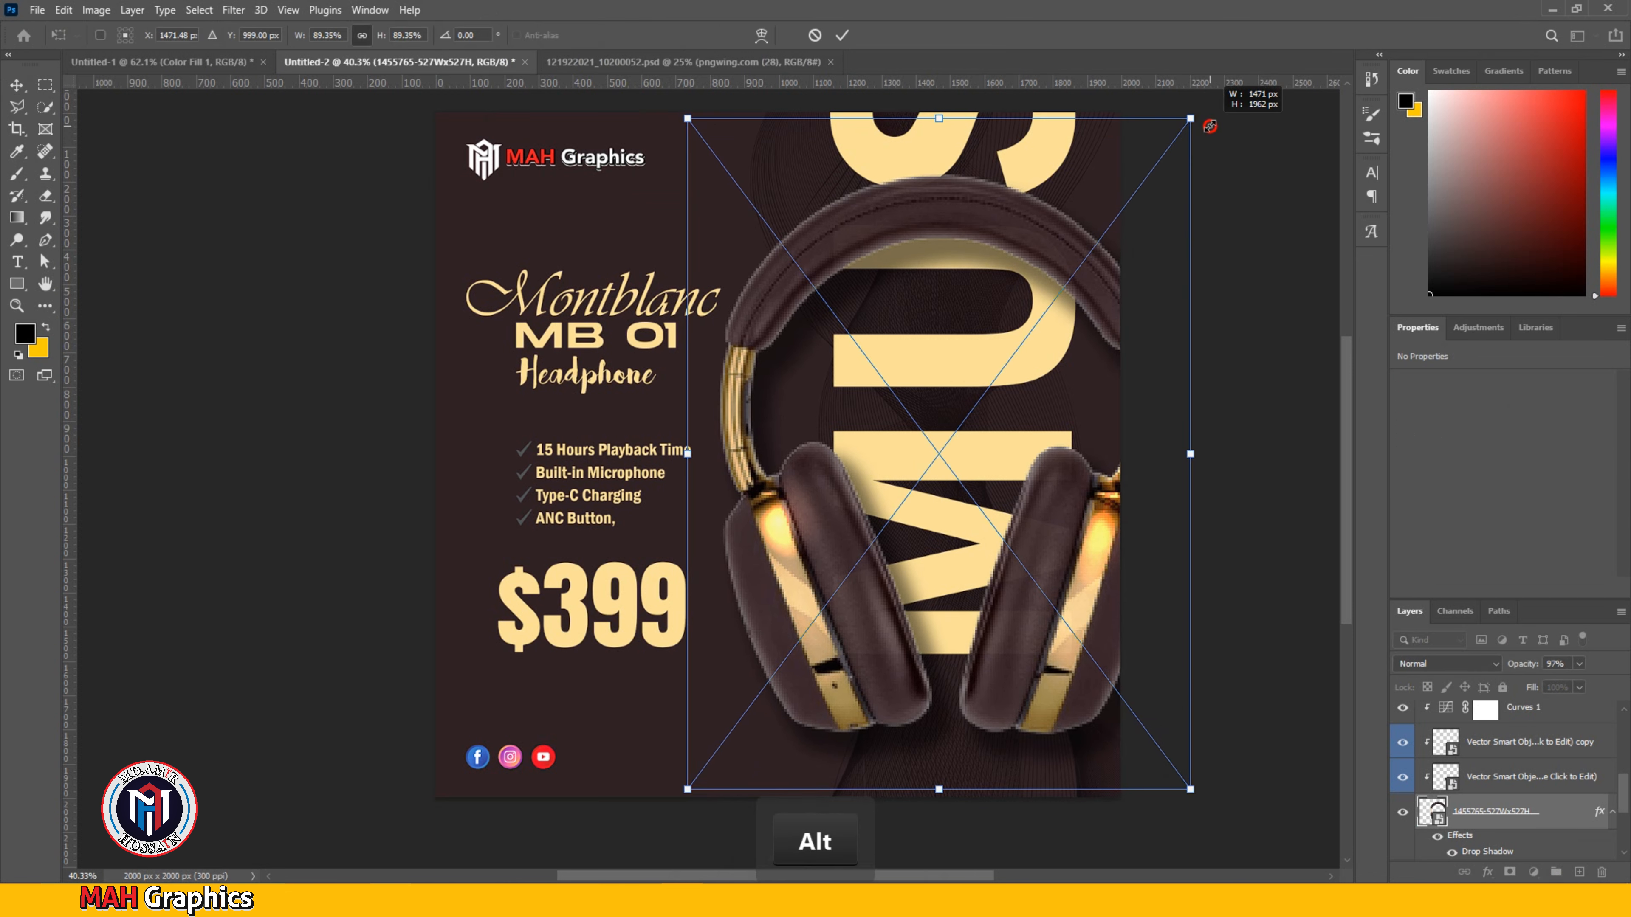
click(848, 35)
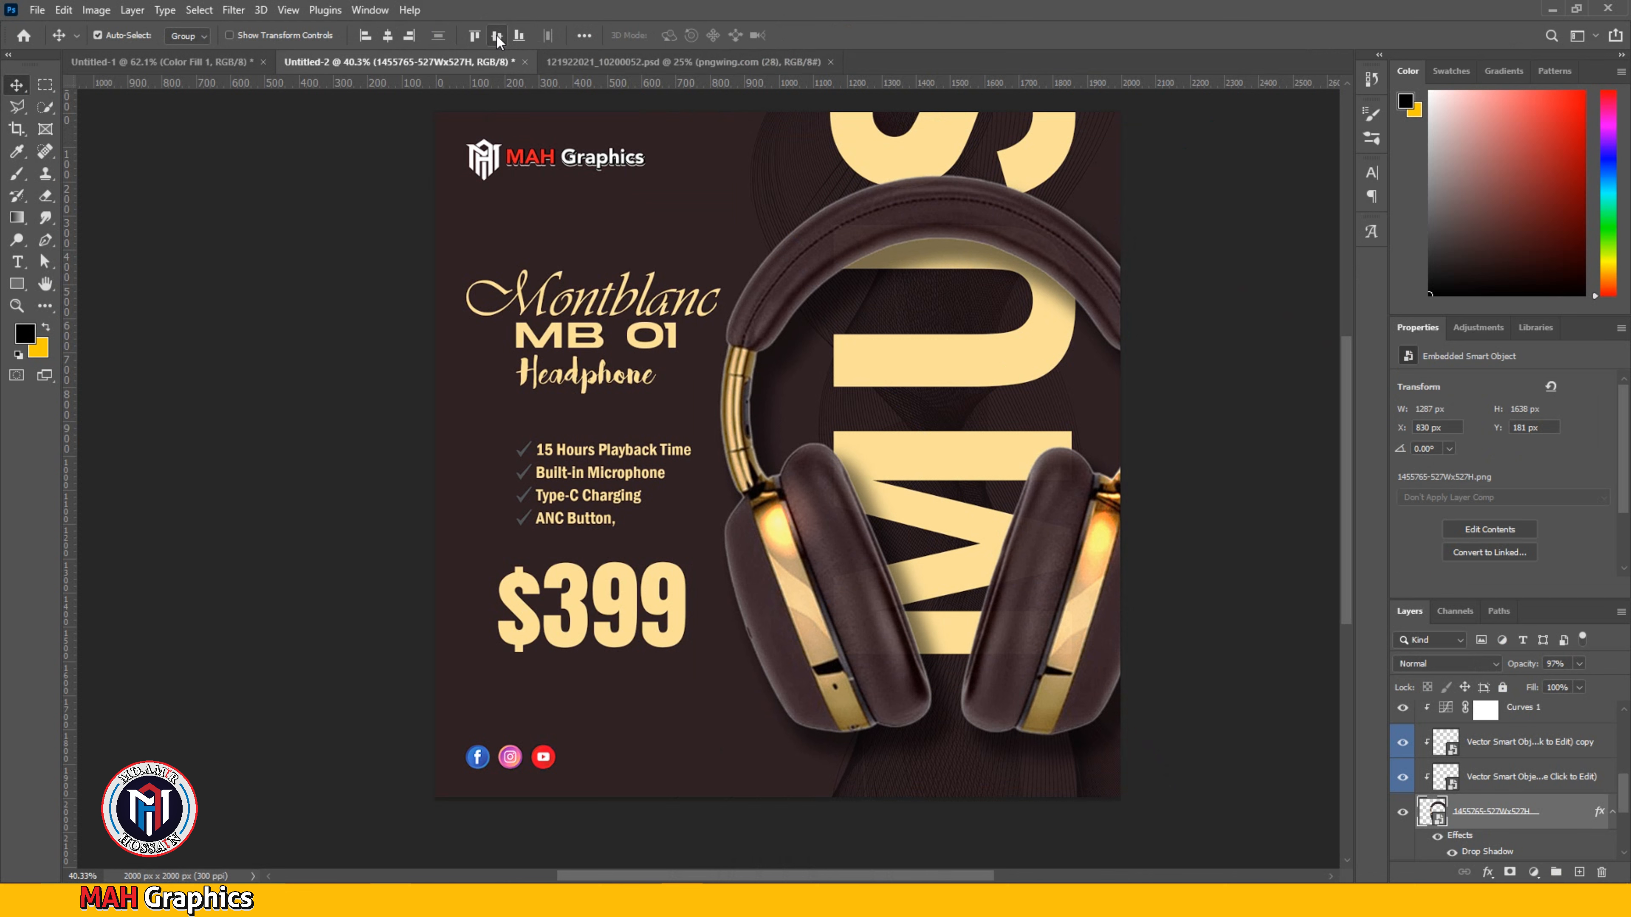
Step: Shift the headphone about 10 px left and realign it to the canvas's vertical centre
drag(1015, 660, 1018, 675)
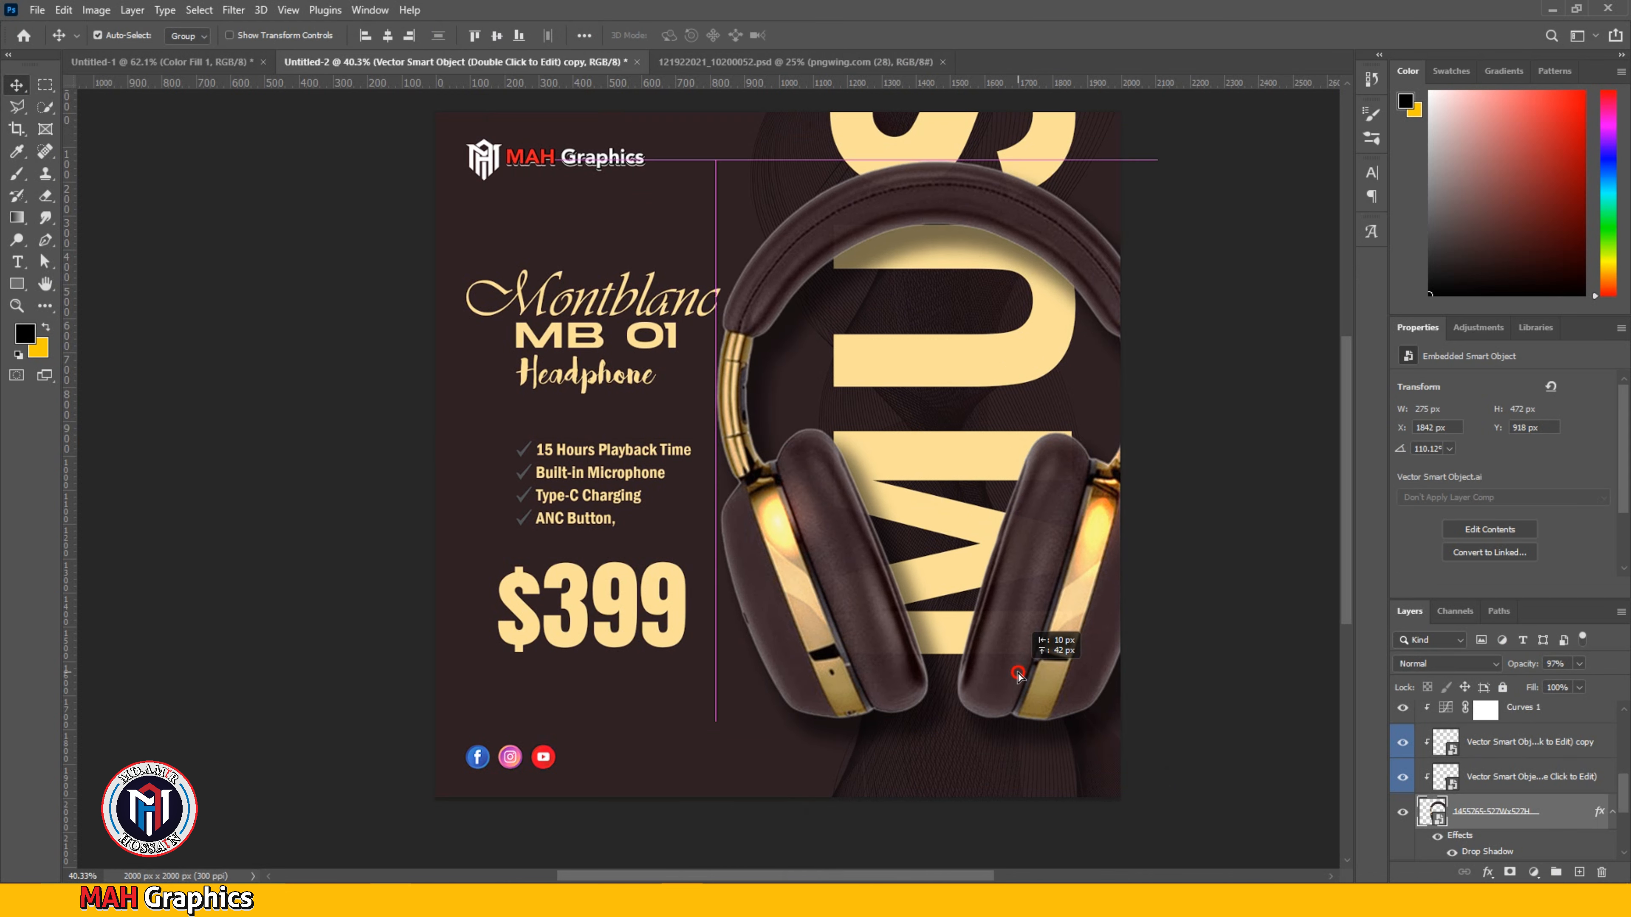
click(848, 394)
click(503, 37)
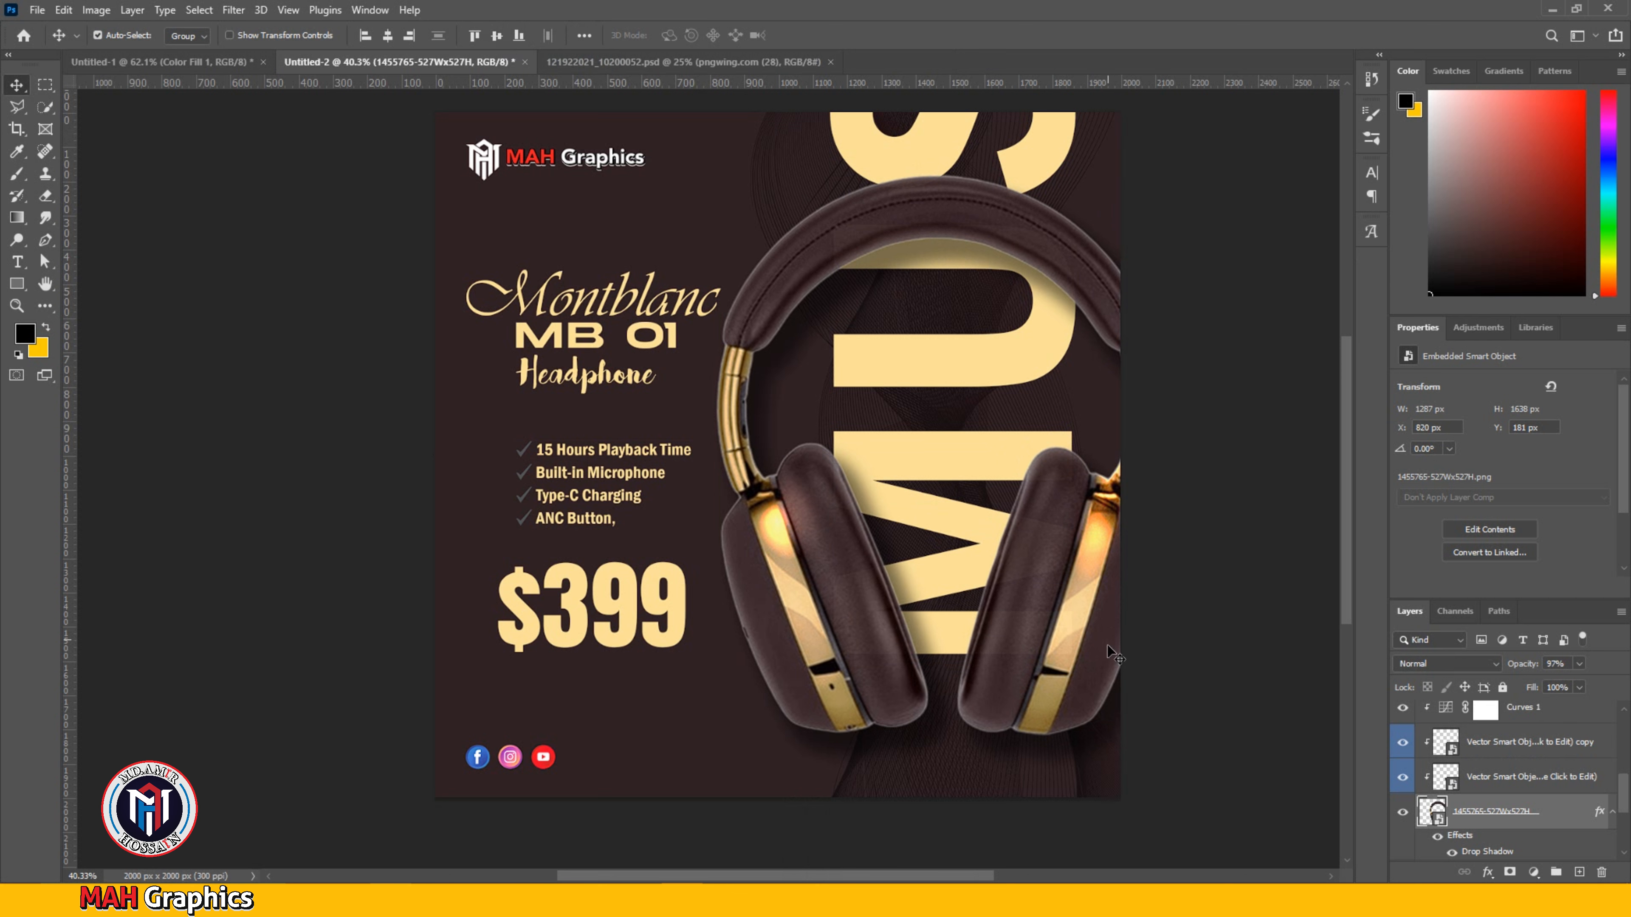
Step: Reposition the two clipped light-glow smart objects over the gold bands of the left and right ear cups
drag(777, 532, 764, 534)
mouse_move(1103, 541)
mouse_down()
mouse_move(1099, 514)
mouse_move(1094, 562)
mouse_up()
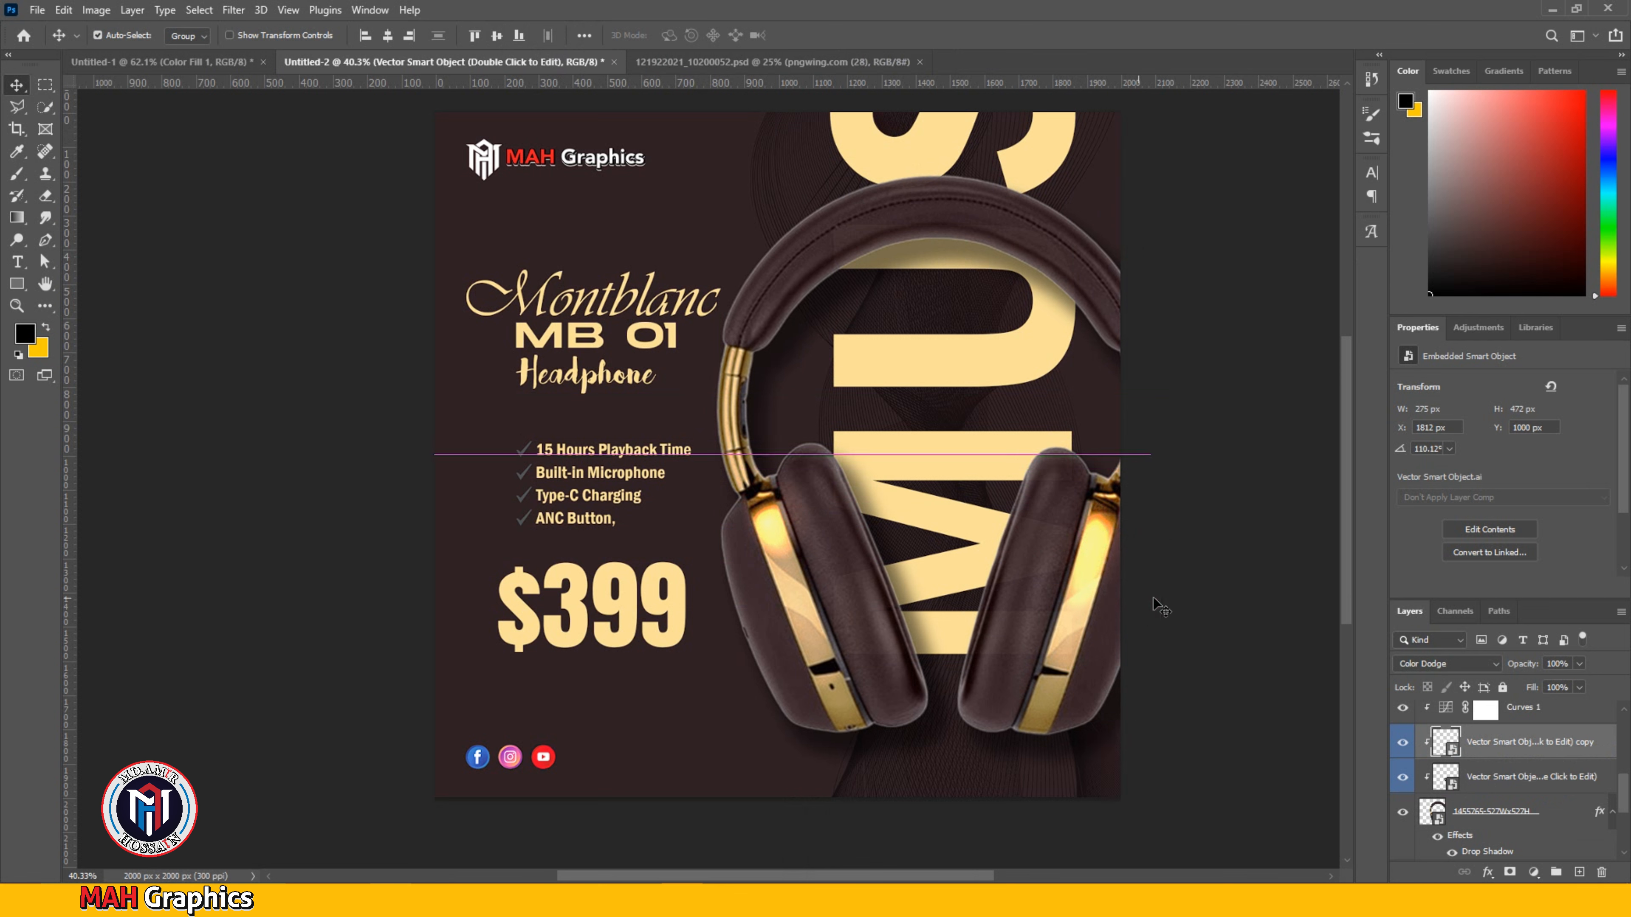
drag(1161, 605, 1160, 606)
drag(776, 540, 779, 555)
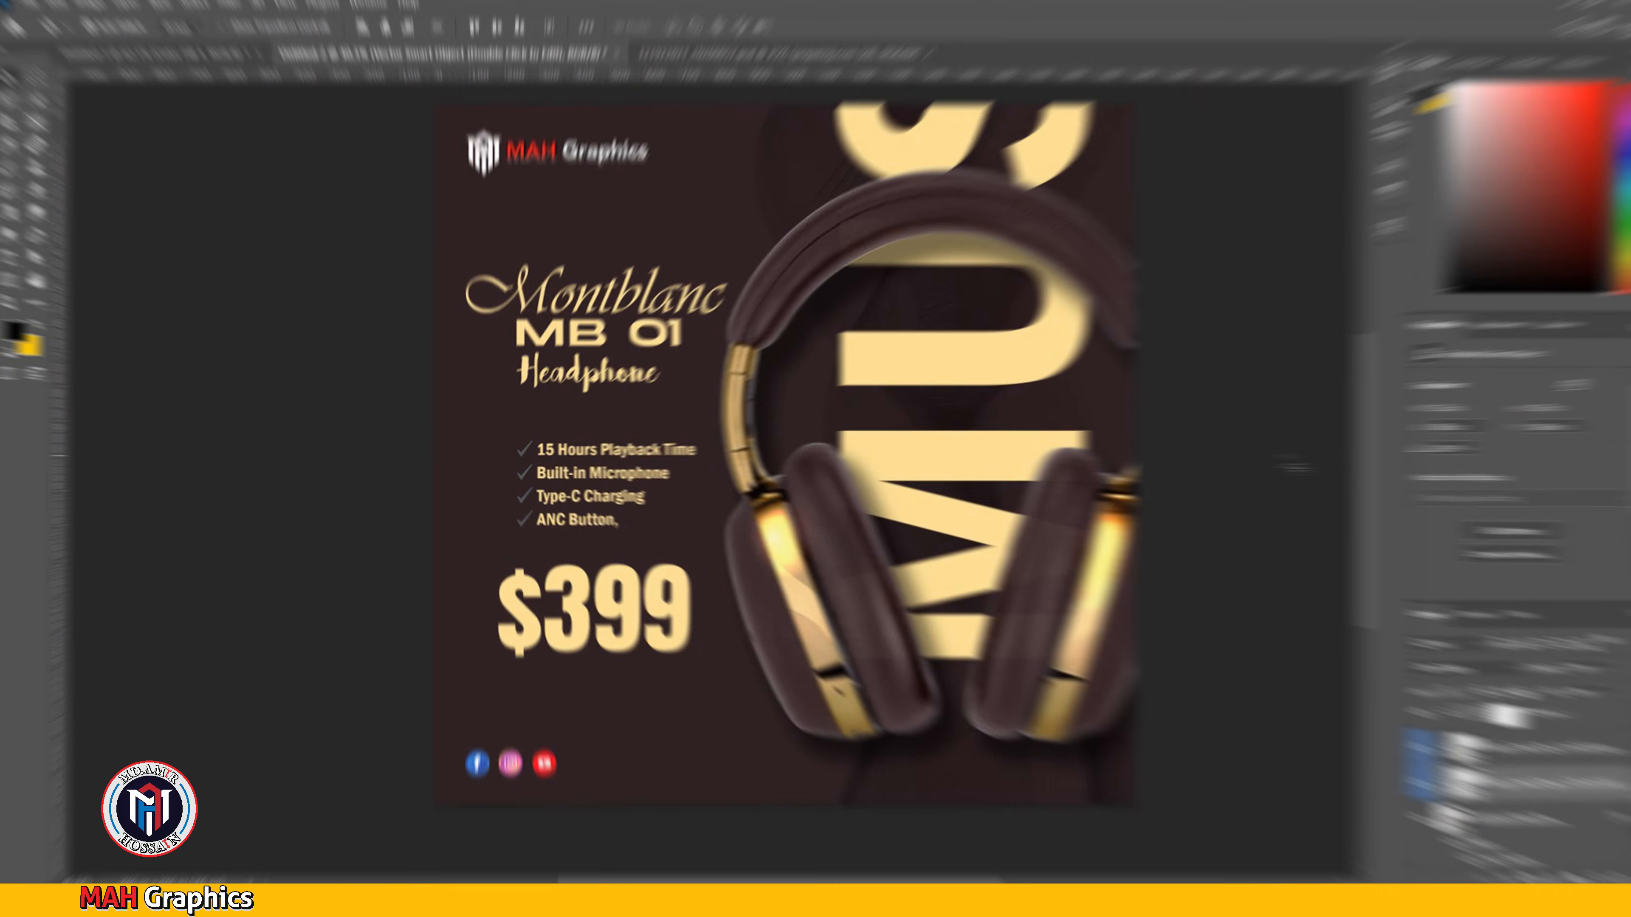